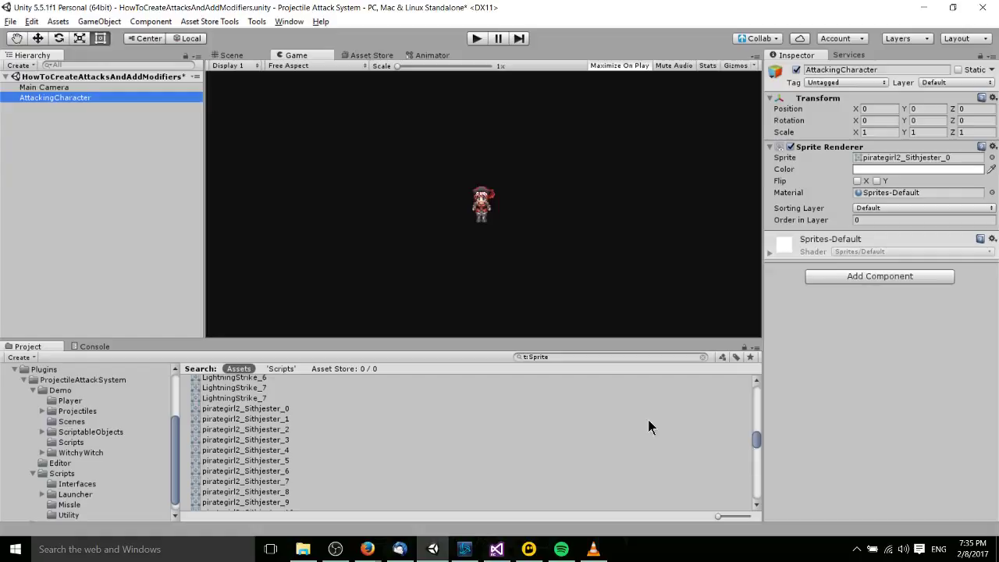
Add a Directional Projectile Attack component to AttackingCharacter.
{"action": "left_click", "coordinate": [74, 442]}
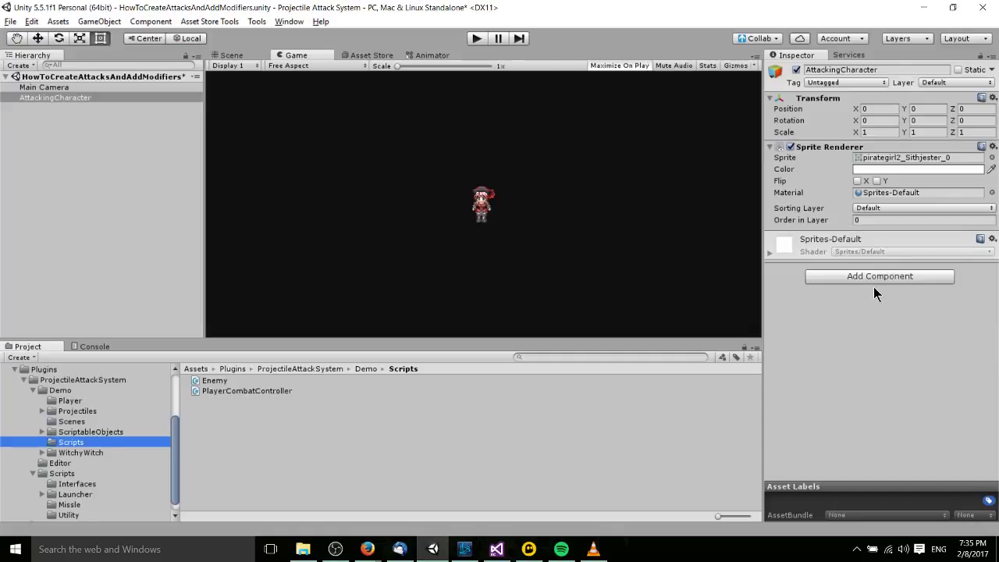
{"action": "left_click", "coordinate": [918, 278]}
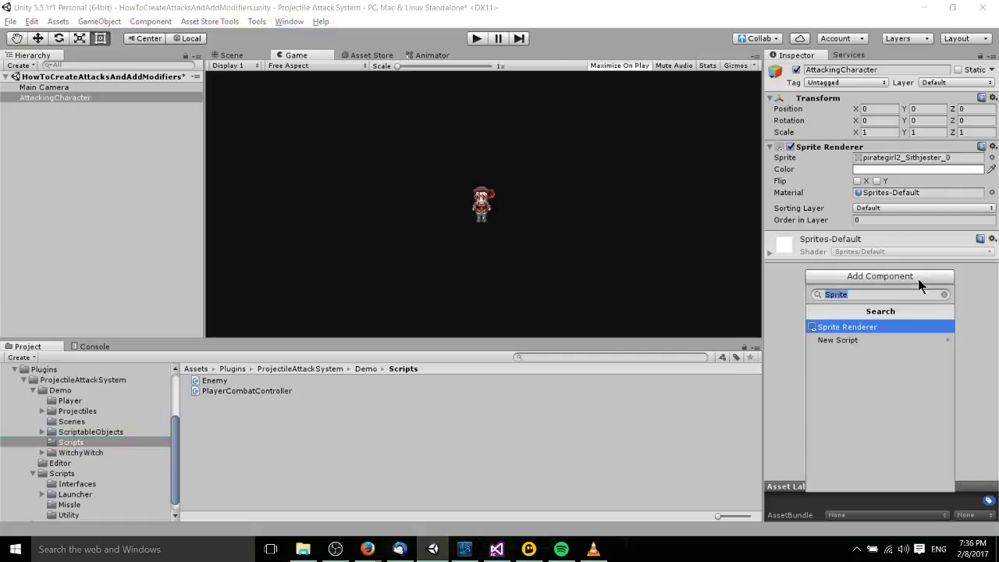
{"action": "type", "text": "Proj"}
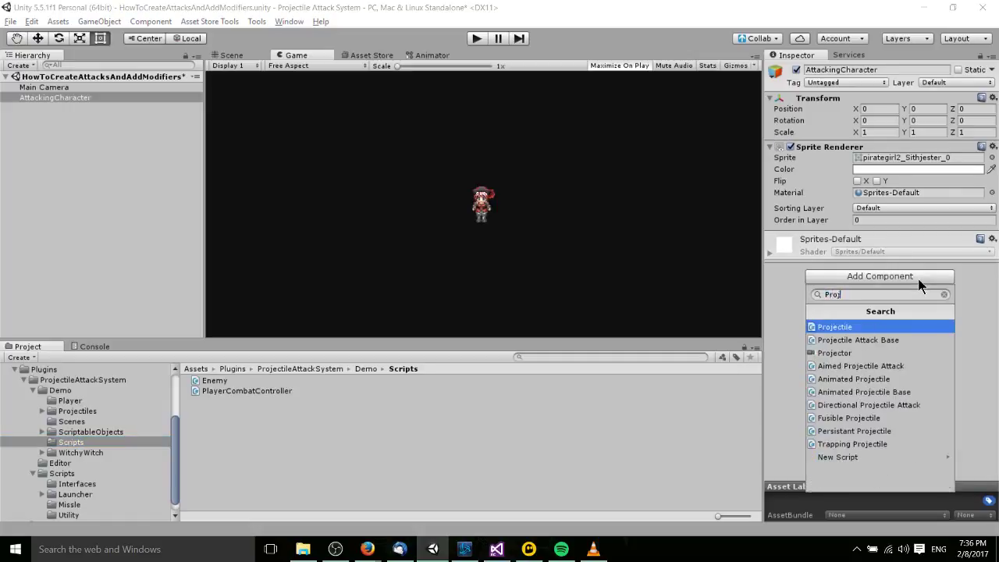
{"action": "type", "text": "ectile Attack"}
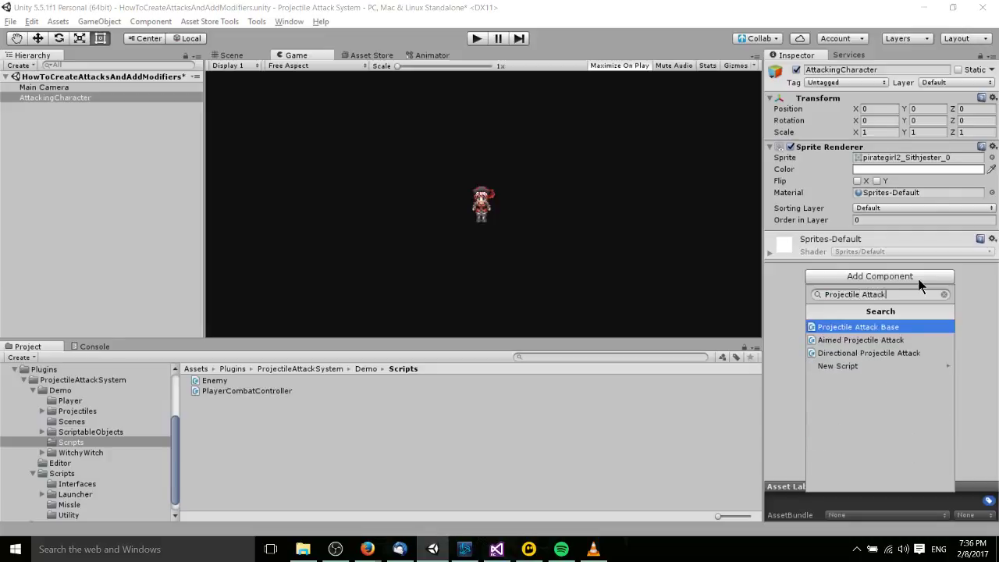
{"action": "key", "text": "Down"}
{"action": "key", "text": "Up"}
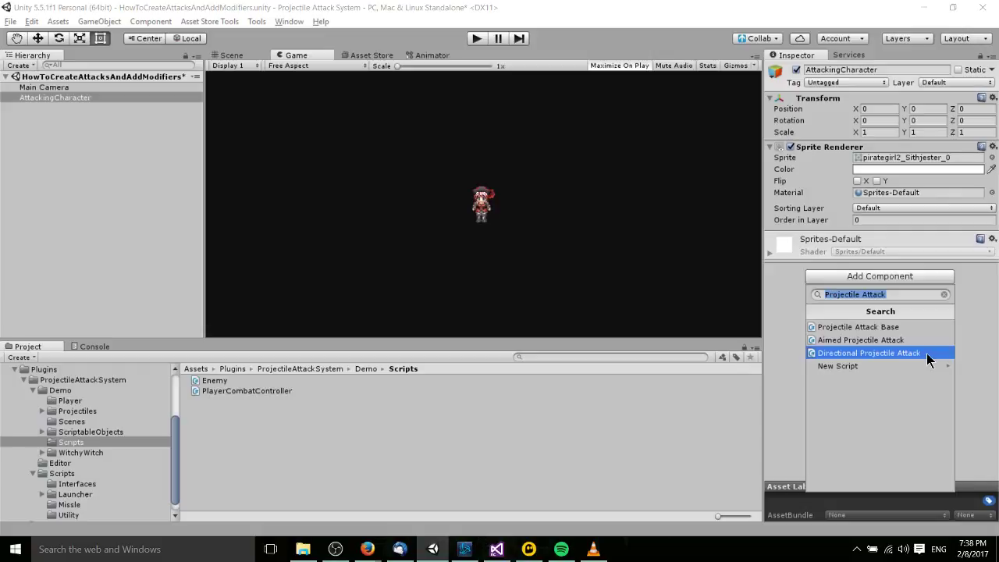
{"action": "left_click", "coordinate": [927, 353]}
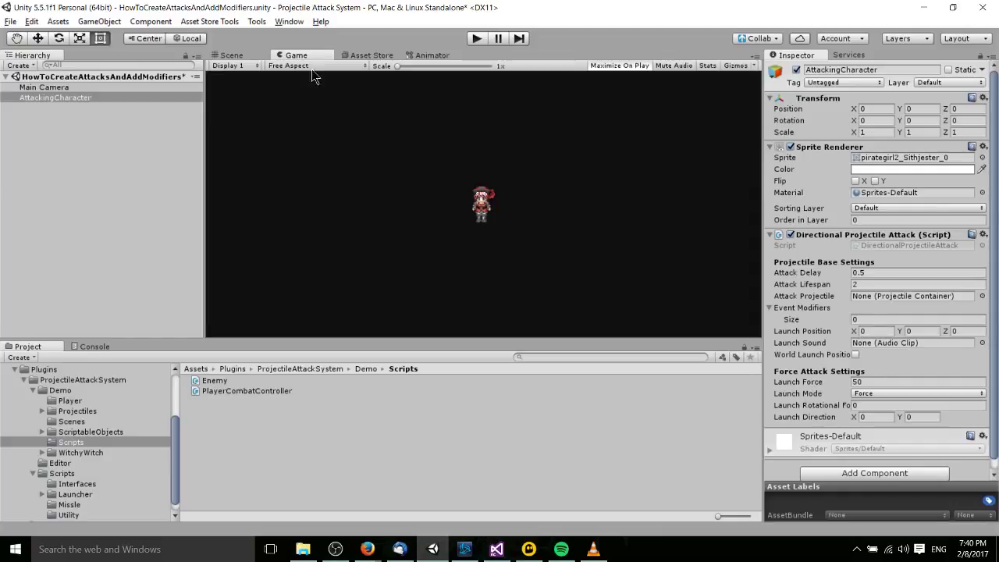
Switch to the Scene view and enable World Launch Position on the character's Directional Projectile Attack.
{"action": "left_click", "coordinate": [211, 53]}
{"action": "scroll", "coordinate": [492, 223], "scroll_direction": "up", "scroll_amount": 2}
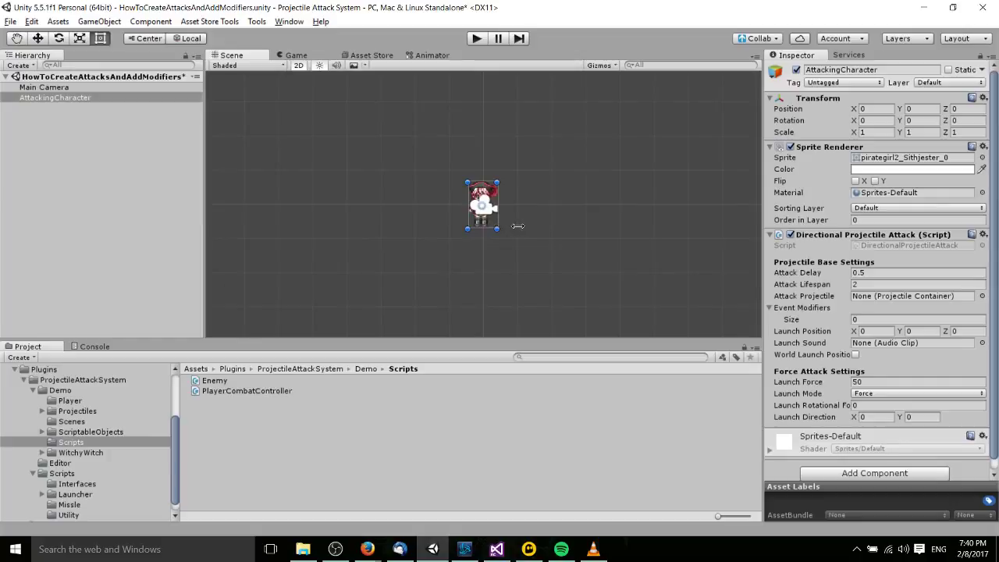
{"action": "left_click", "coordinate": [855, 355]}
{"action": "scroll", "coordinate": [480, 206], "scroll_direction": "up", "scroll_amount": 1}
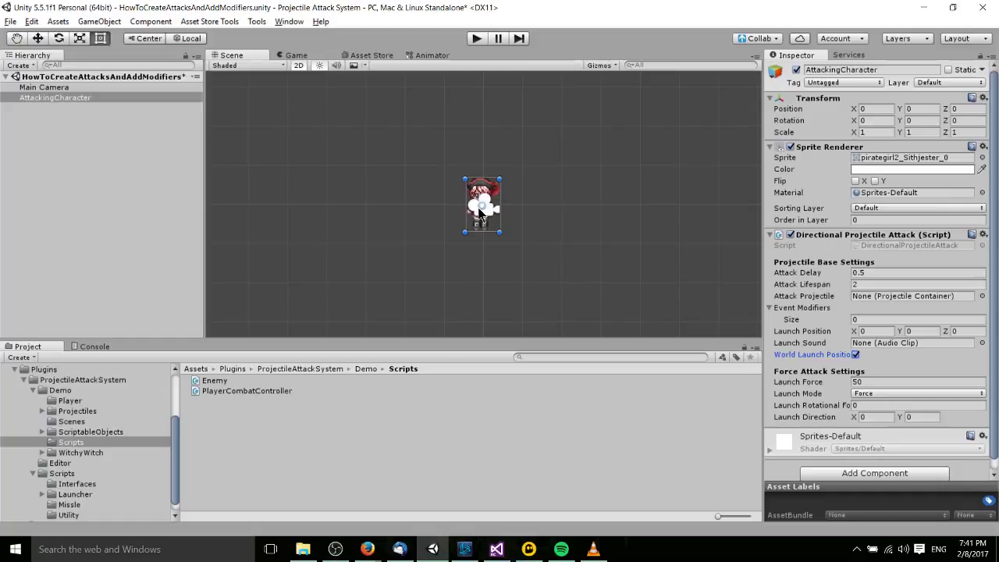
Choose Force as the Launch Mode in the Force Attack Settings.
{"action": "scroll", "coordinate": [843, 367], "scroll_direction": "down", "scroll_amount": 1}
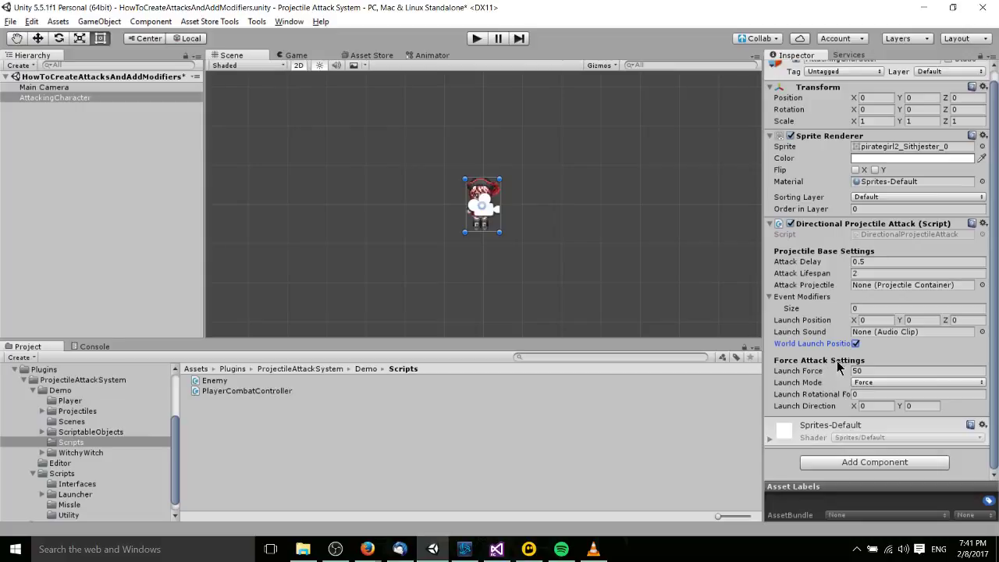
{"action": "left_click", "coordinate": [812, 382]}
{"action": "left_click", "coordinate": [861, 383]}
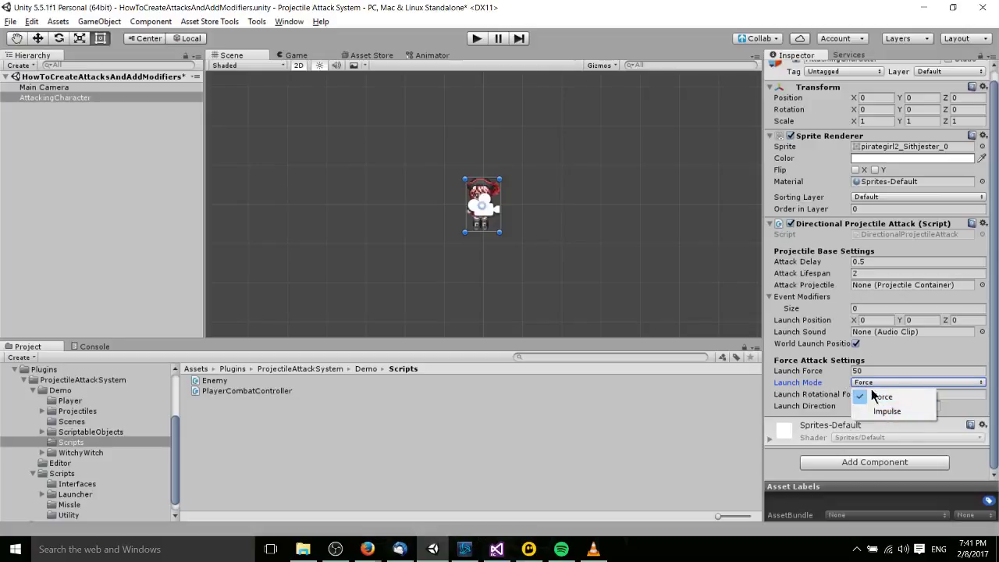
{"action": "left_click", "coordinate": [868, 397]}
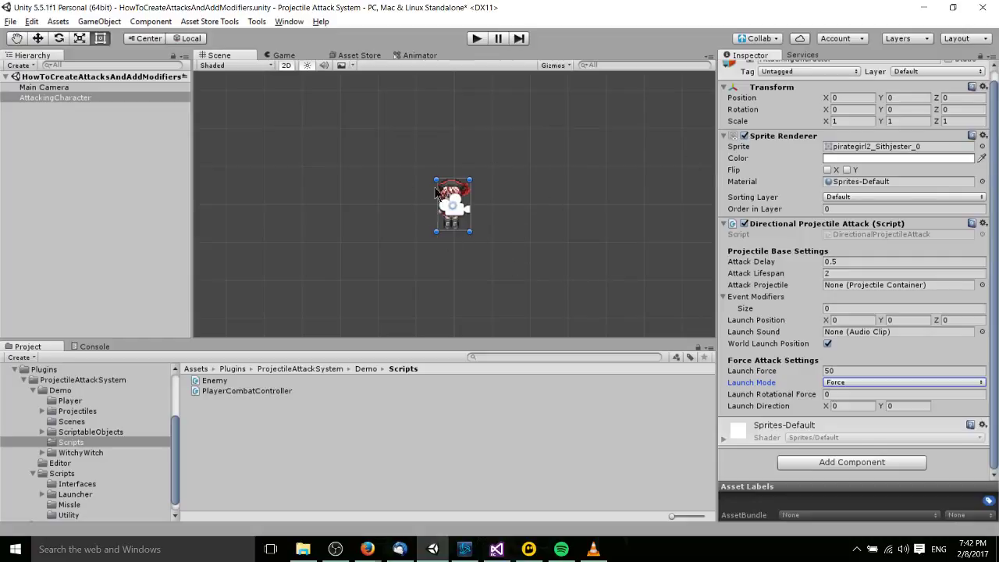
Set the attack's Launch Direction to X -1 and Y 1.
{"action": "scroll", "coordinate": [788, 409], "scroll_direction": "up", "scroll_amount": 1}
{"action": "left_click", "coordinate": [798, 419]}
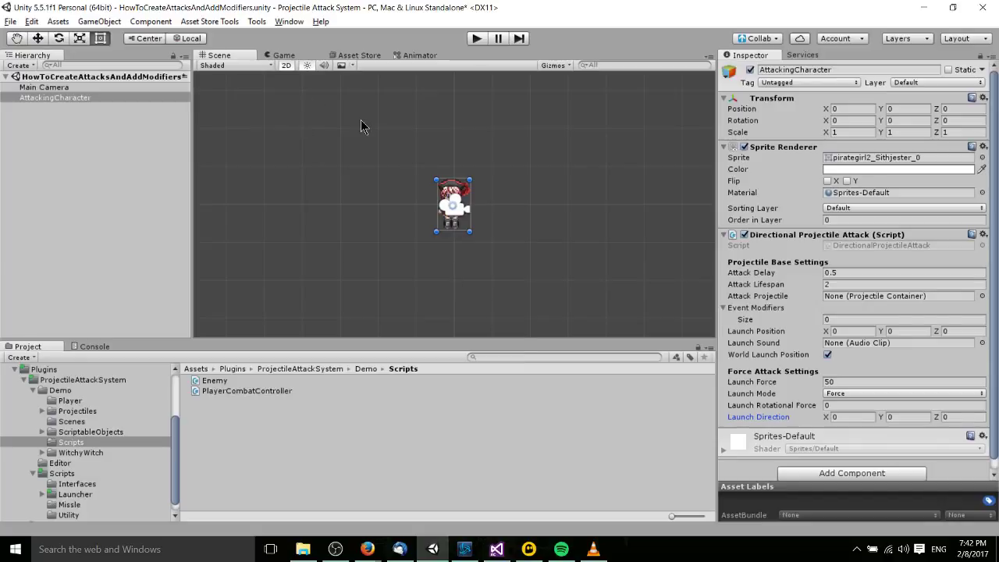
{"action": "middle_click_drag", "start_coordinate": [393, 159], "coordinate": [415, 176]}
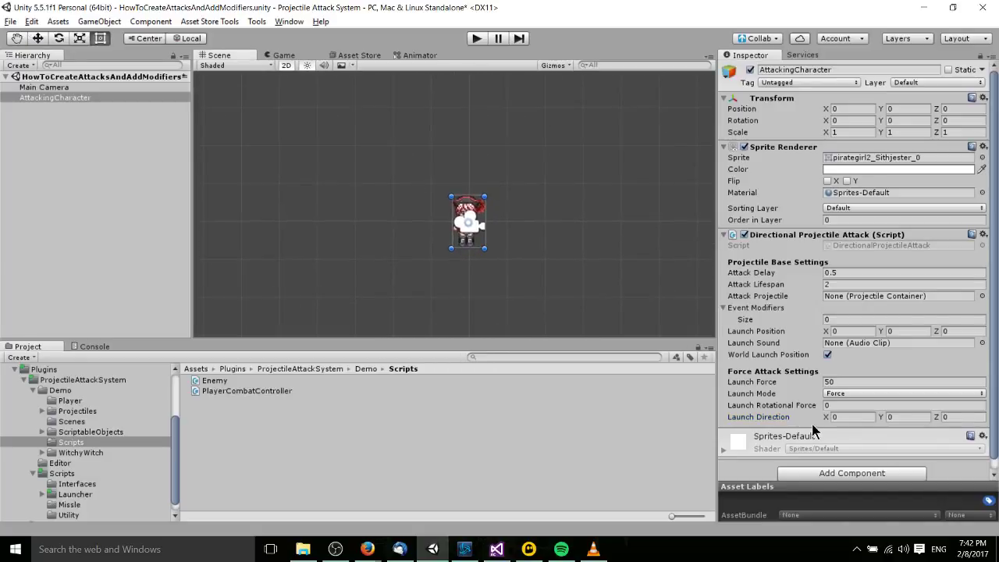
{"action": "type", "text": "-1"}
{"action": "key", "text": "Tab"}
{"action": "type", "text": "1"}
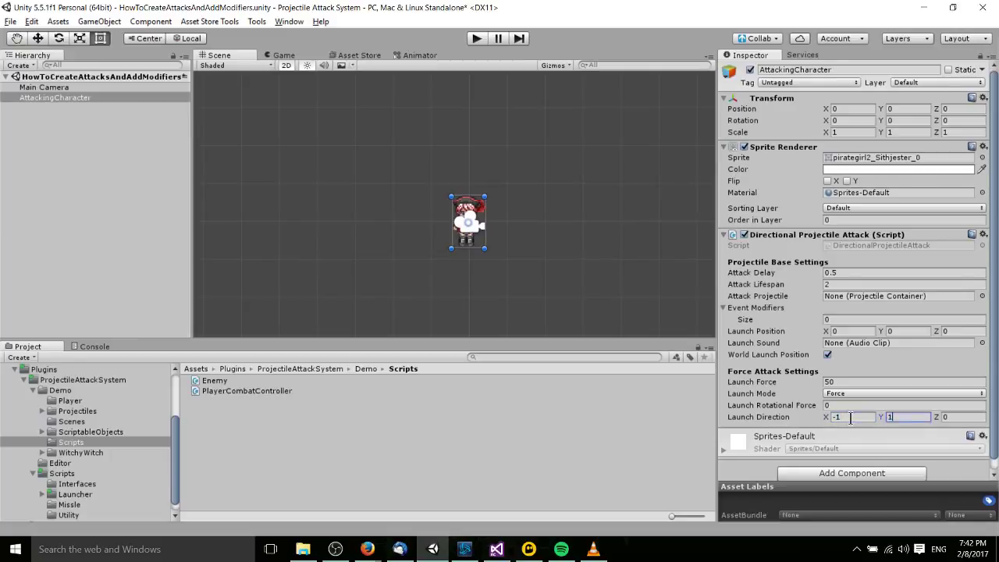
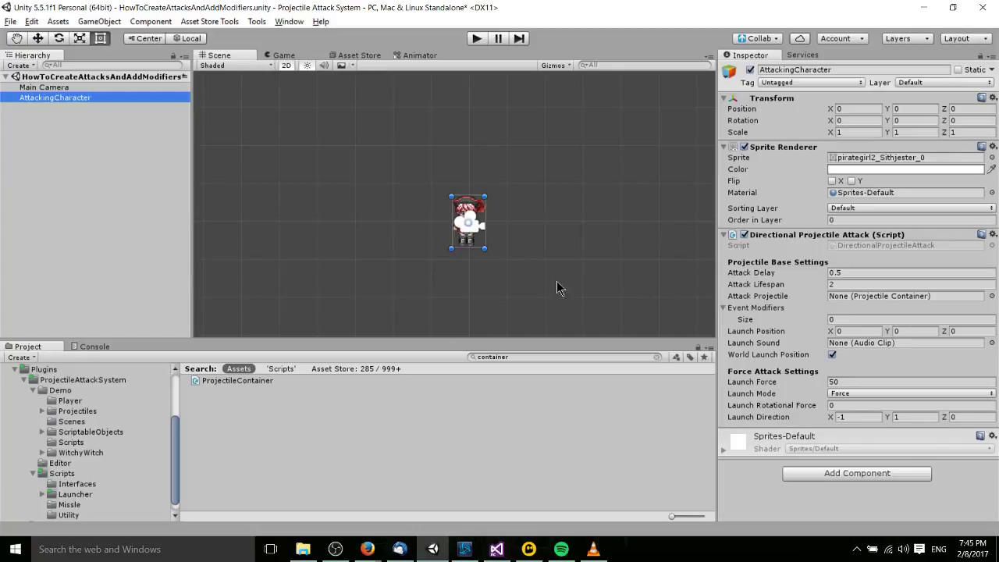
{"action": "left_click", "coordinate": [288, 22]}
{"action": "left_click", "coordinate": [319, 177]}
{"action": "left_click_drag", "start_coordinate": [385, 324], "coordinate": [336, 297]}
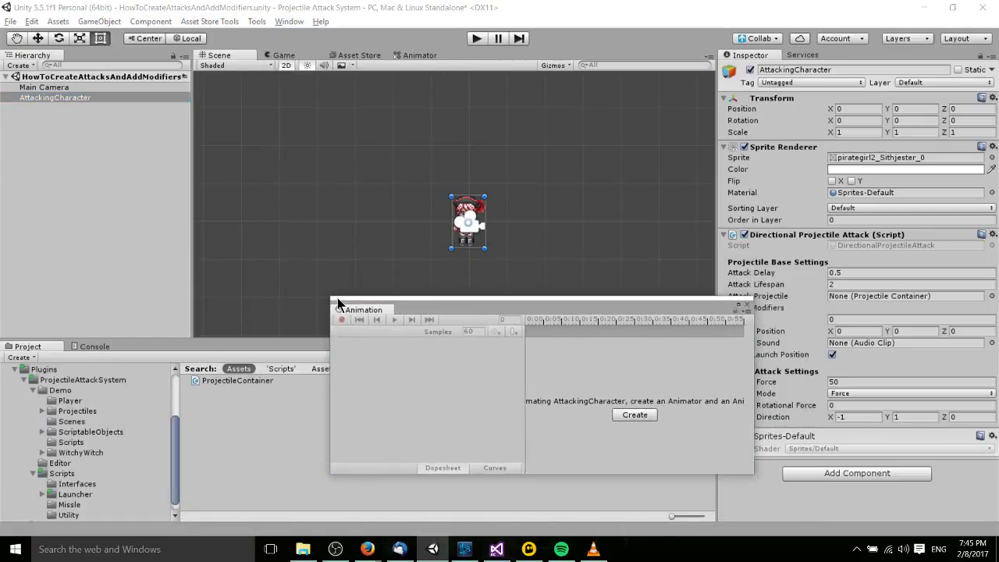
{"action": "left_click_drag", "start_coordinate": [569, 312], "coordinate": [578, 322]}
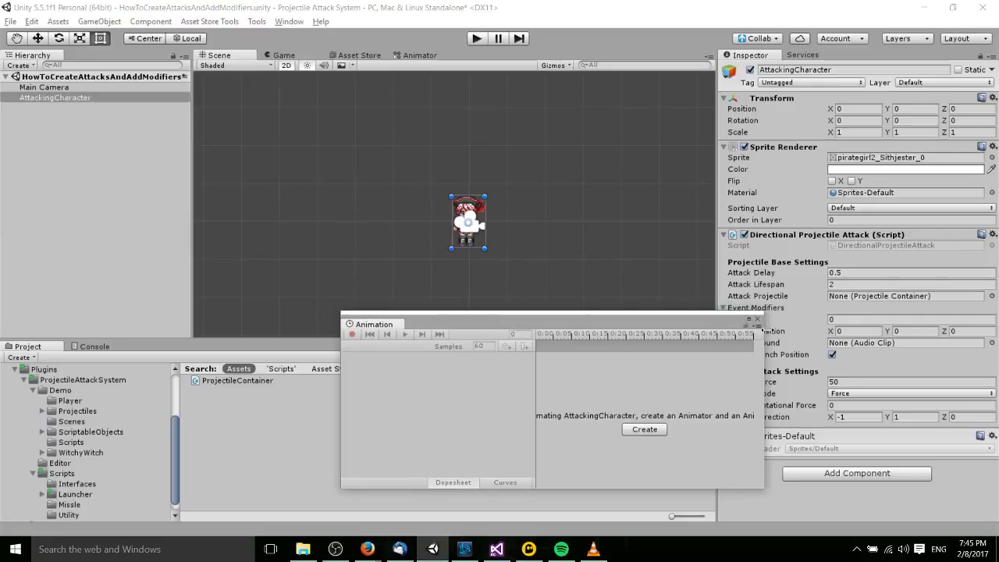
{"action": "left_click_drag", "start_coordinate": [764, 330], "coordinate": [807, 319]}
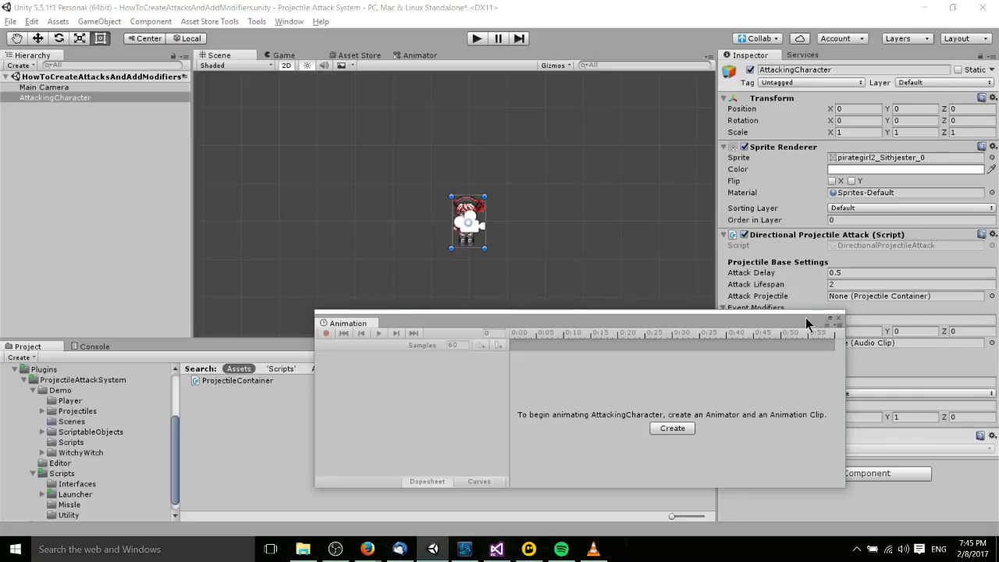
{"action": "left_click", "coordinate": [839, 317]}
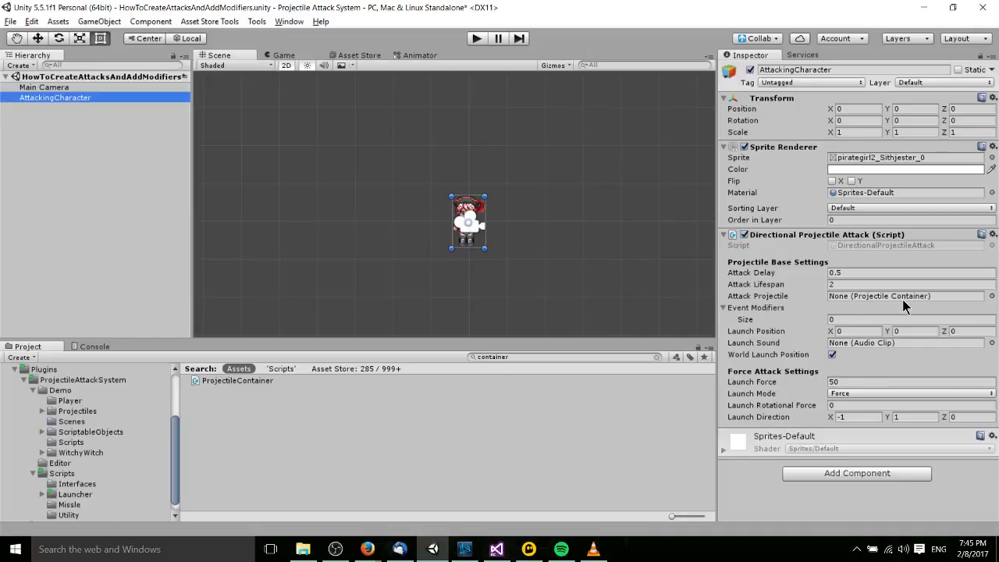
Assign the PoisonSpit prefab from the demo Projectiles folder as the character's Attack Projectile.
{"action": "left_click", "coordinate": [42, 411]}
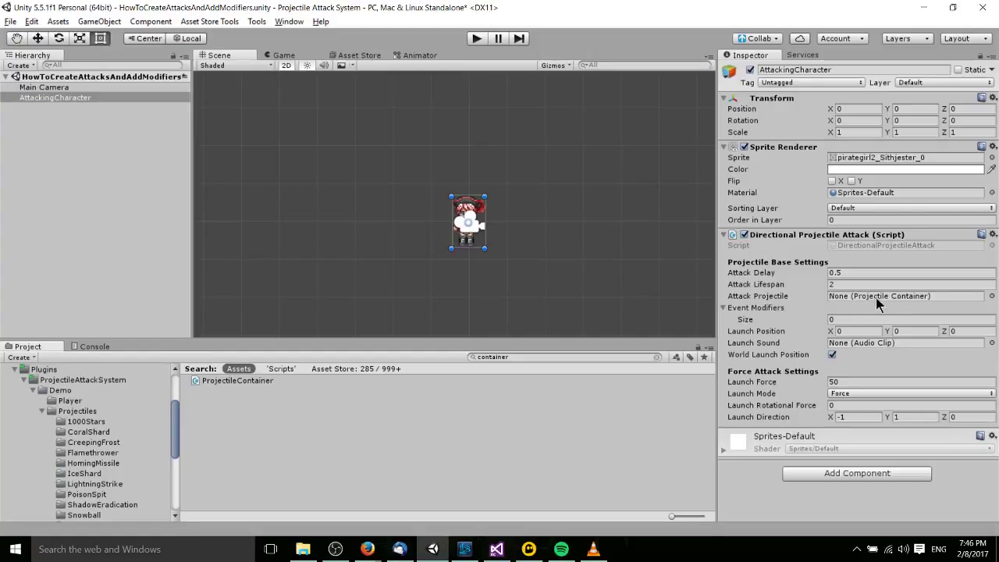
{"action": "scroll", "coordinate": [85, 456], "scroll_direction": "down", "scroll_amount": 2}
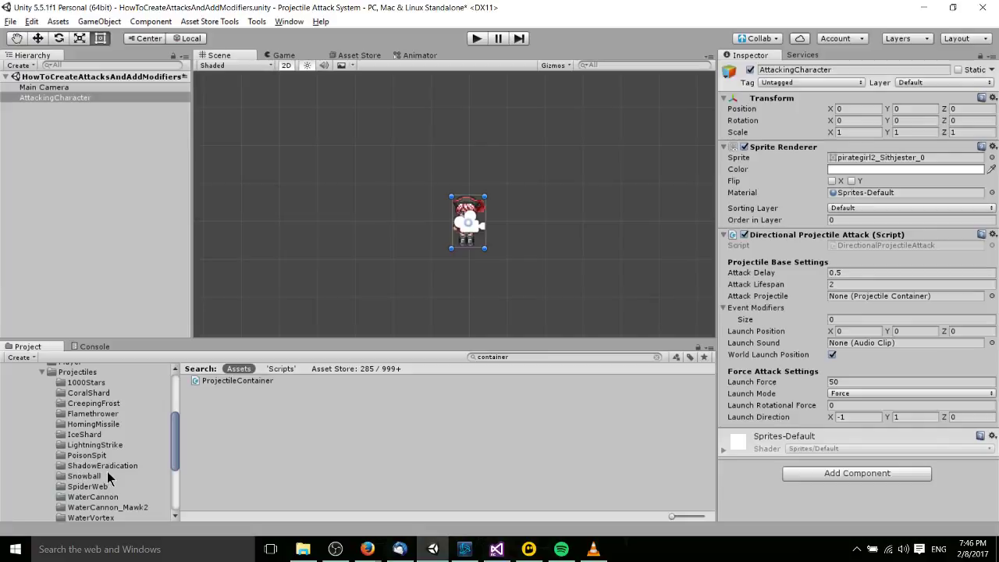
{"action": "left_click", "coordinate": [100, 456]}
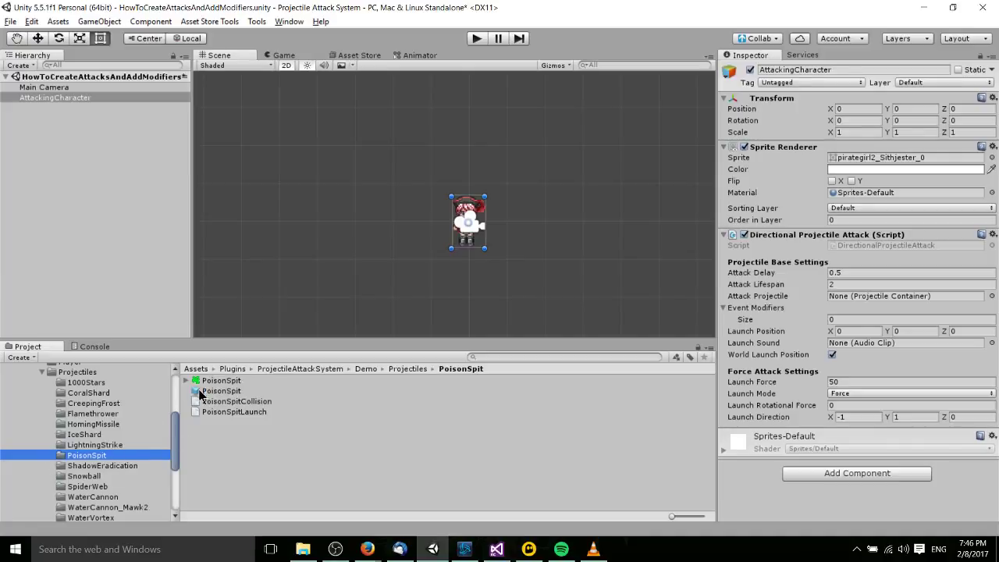
{"action": "left_click_drag", "start_coordinate": [219, 391], "coordinate": [849, 303]}
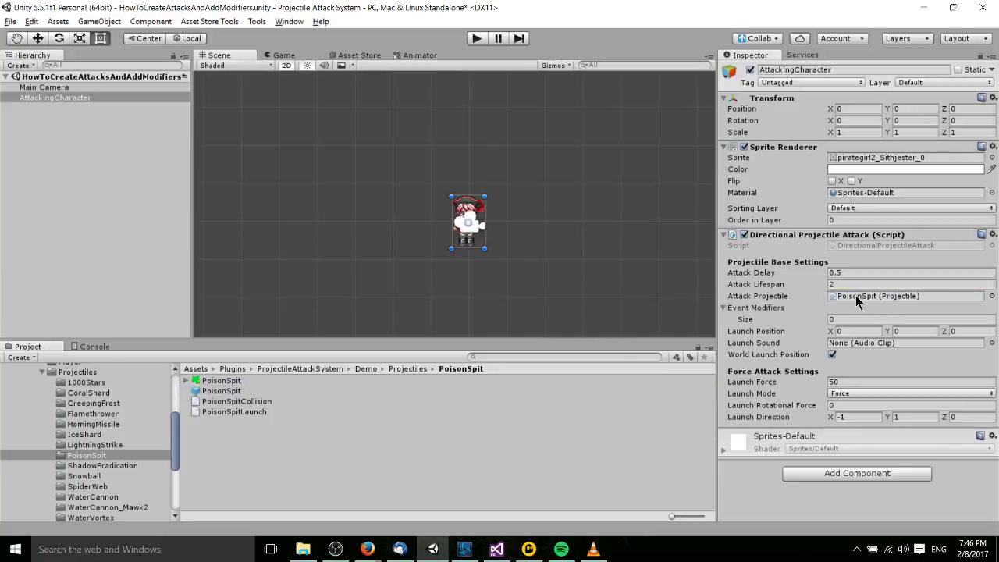
Examine the PoisonSpit prefab's Projectile script settings, collision sound and physics components, comparing them with AttackingCharacter's attack settings.
{"action": "left_click", "coordinate": [238, 391]}
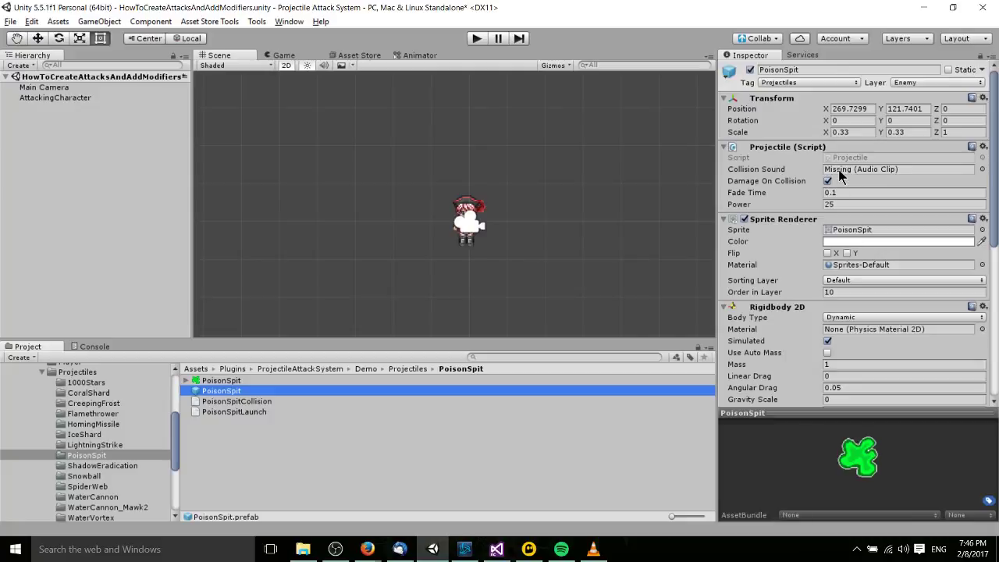
{"action": "left_click", "coordinate": [265, 401]}
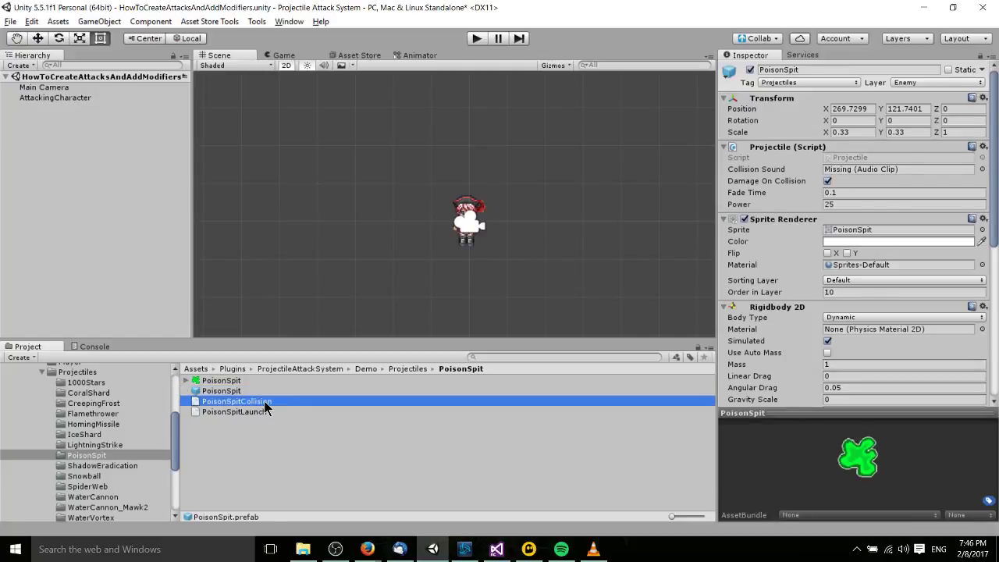
{"action": "left_click", "coordinate": [221, 391]}
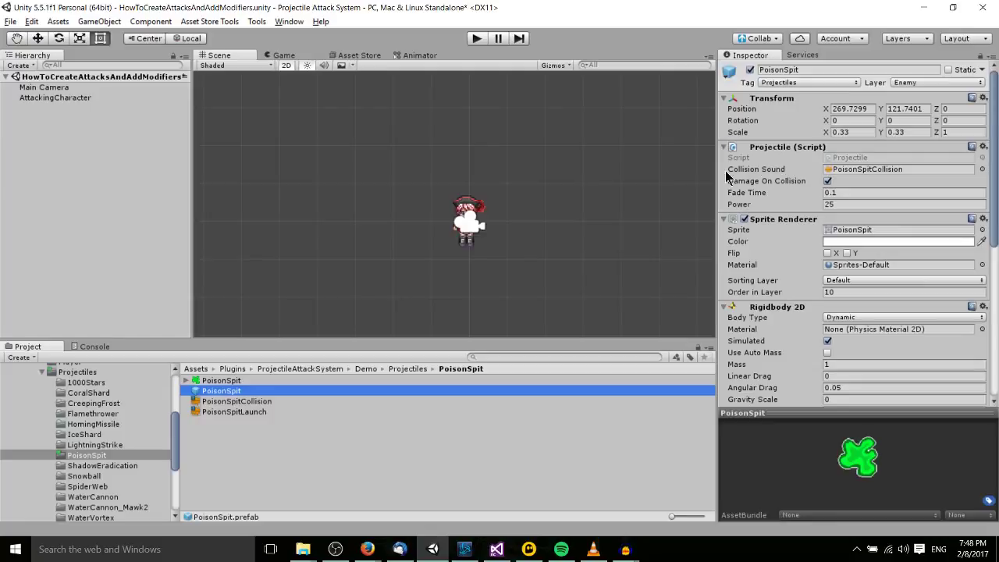
{"action": "scroll", "coordinate": [810, 194], "scroll_direction": "down", "scroll_amount": 3}
{"action": "scroll", "coordinate": [810, 194], "scroll_direction": "down", "scroll_amount": 4}
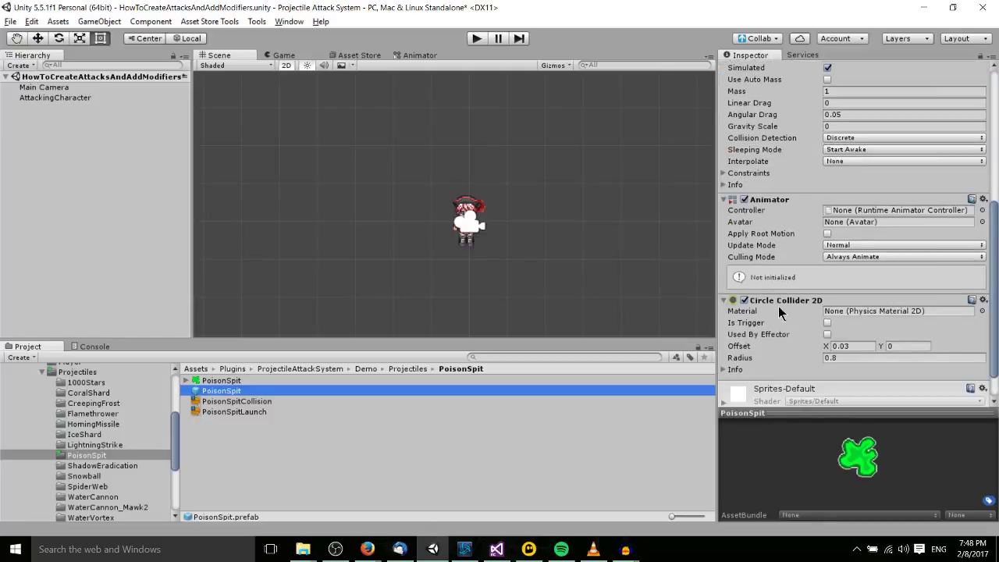
{"action": "scroll", "coordinate": [809, 310], "scroll_direction": "up", "scroll_amount": 7}
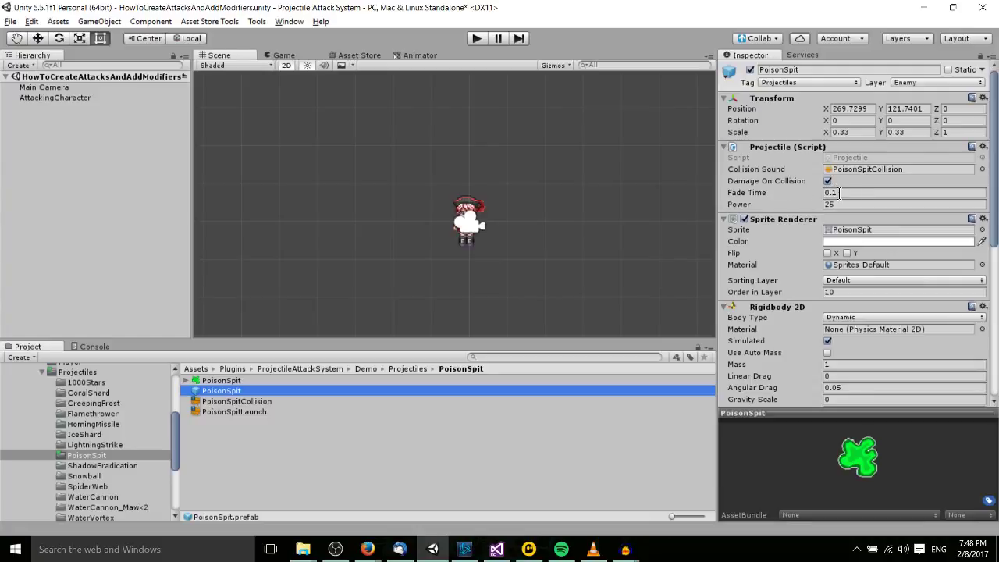
{"action": "left_click", "coordinate": [58, 98]}
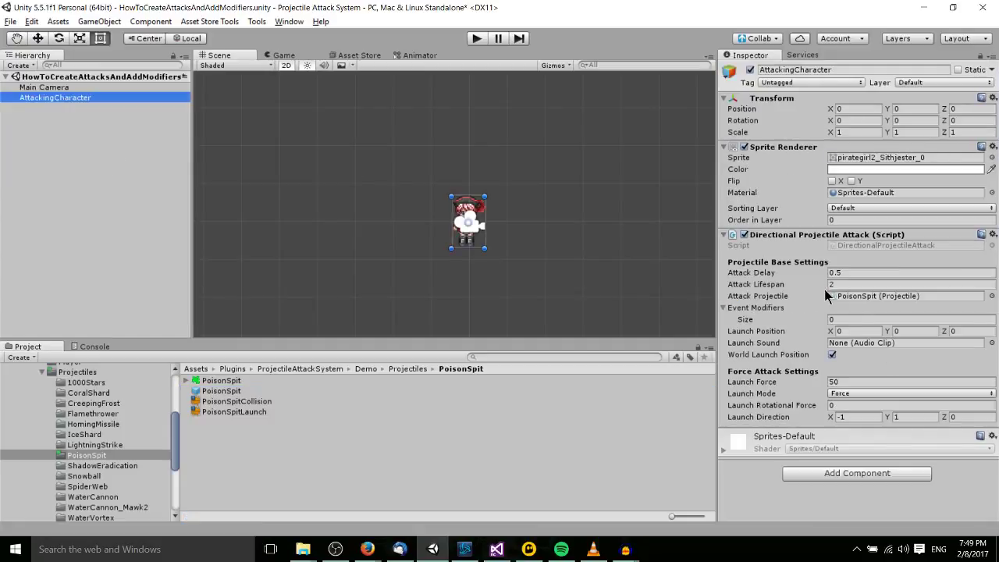
{"action": "left_click", "coordinate": [222, 390]}
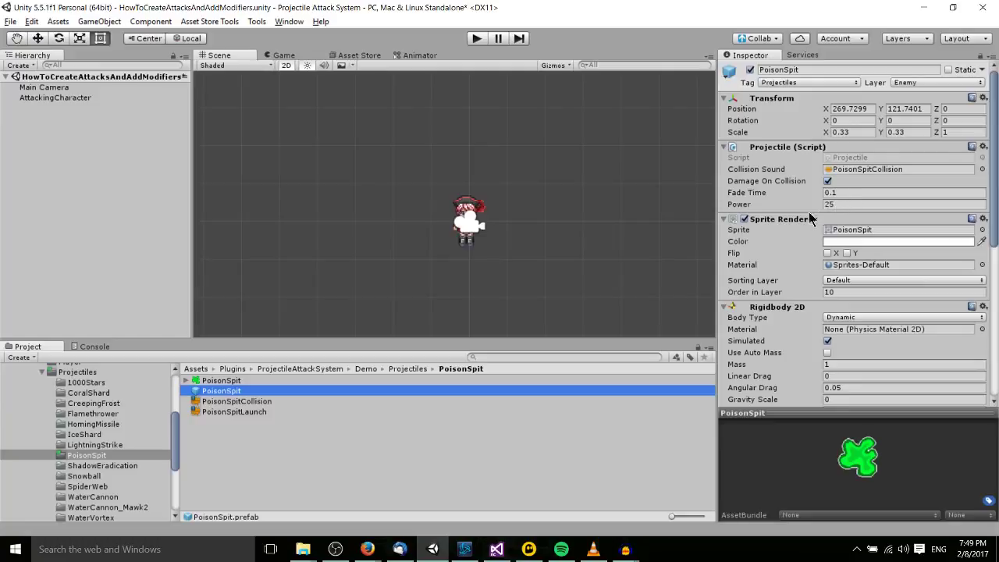
{"action": "left_click", "coordinate": [842, 205]}
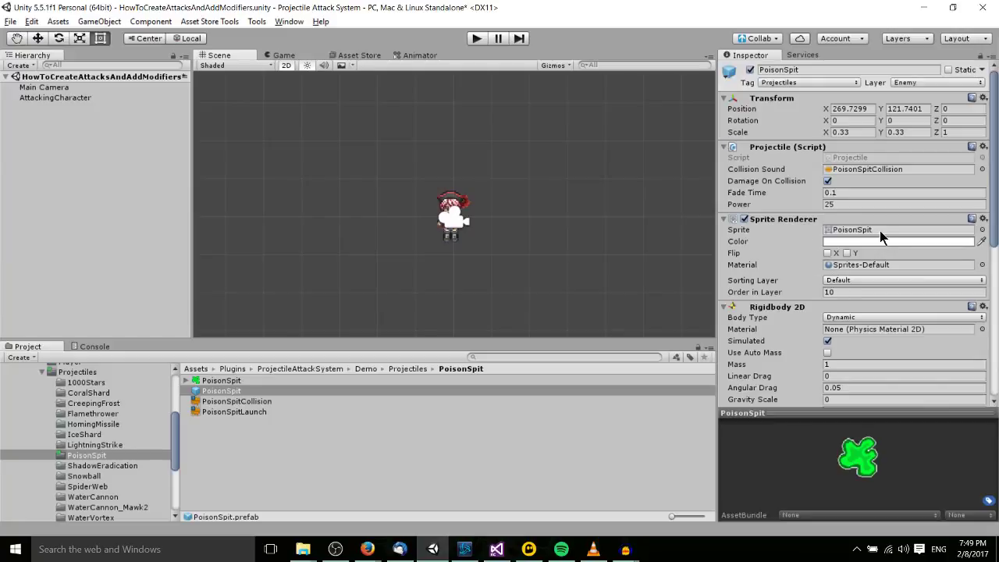
Collapse the Sprite Renderer, Animator and Rigidbody 2D components of the PoisonSpit prefab.
{"action": "scroll", "coordinate": [929, 352], "scroll_direction": "down", "scroll_amount": 3}
{"action": "left_click", "coordinate": [783, 102]}
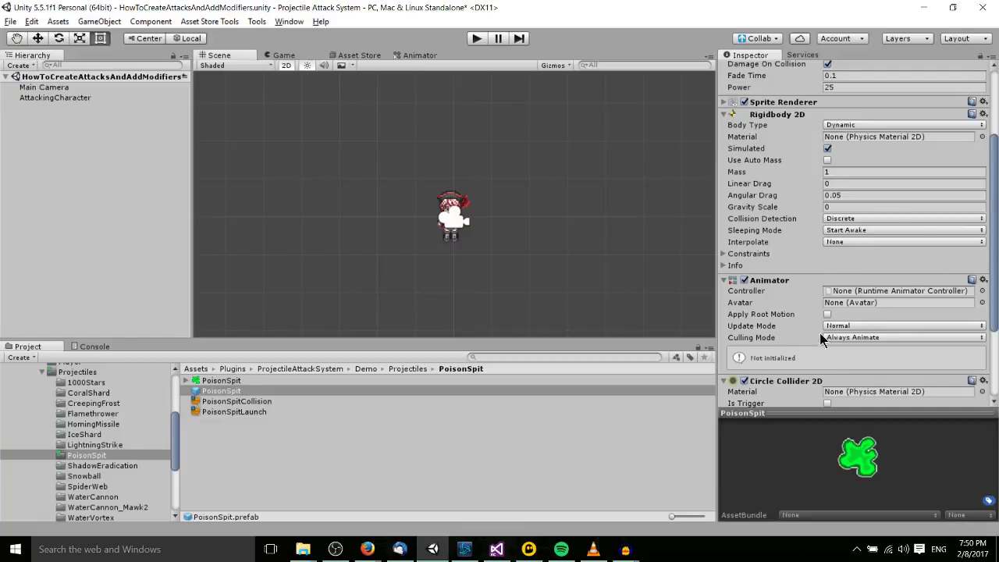
{"action": "scroll", "coordinate": [817, 340], "scroll_direction": "down", "scroll_amount": 3}
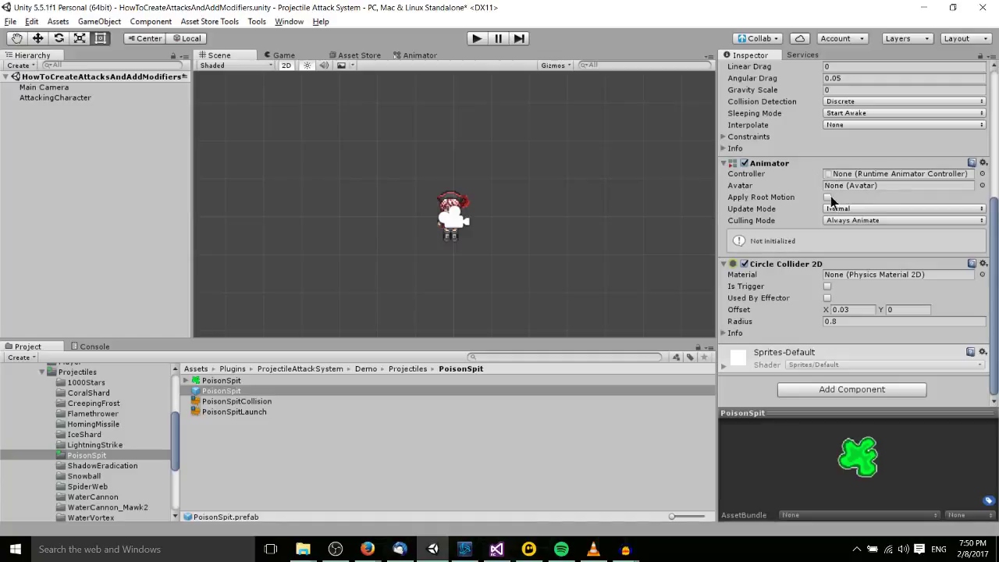
{"action": "left_click", "coordinate": [723, 164]}
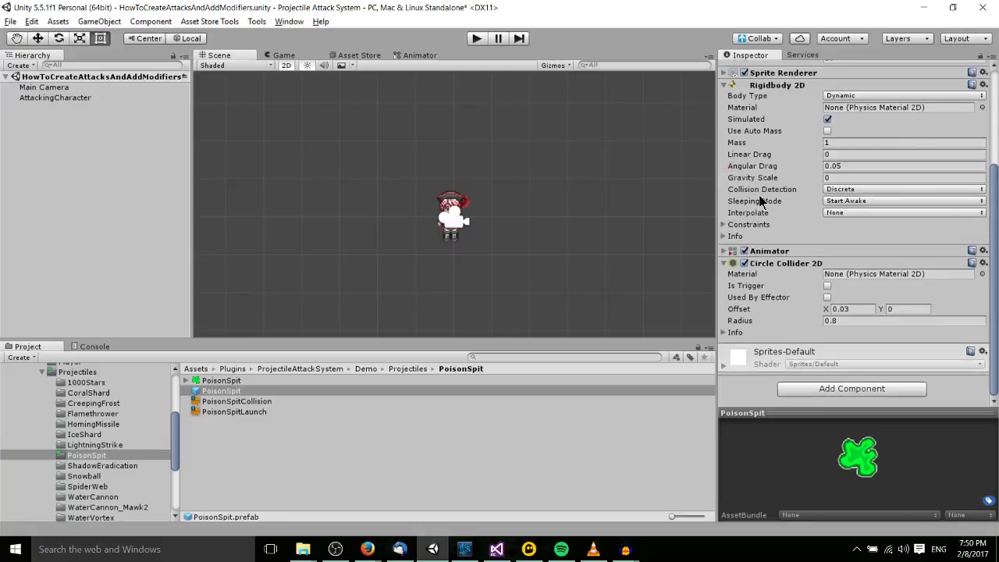
{"action": "scroll", "coordinate": [726, 187], "scroll_direction": "up", "scroll_amount": 3}
{"action": "left_click", "coordinate": [724, 203]}
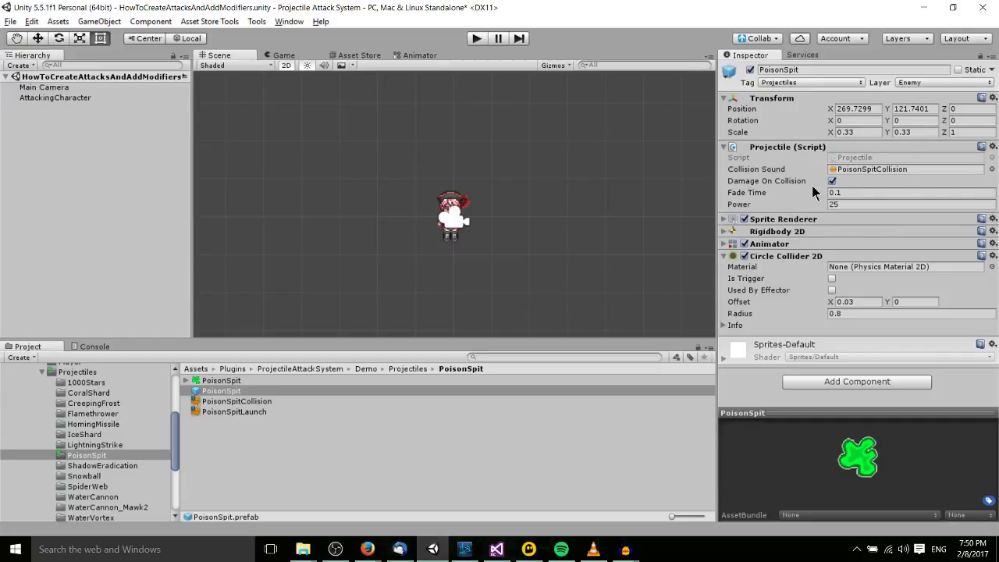
Create a C# script component named MakeCharacterAttack on AttackingCharacter and open it in Visual Studio.
{"action": "left_click", "coordinate": [134, 97]}
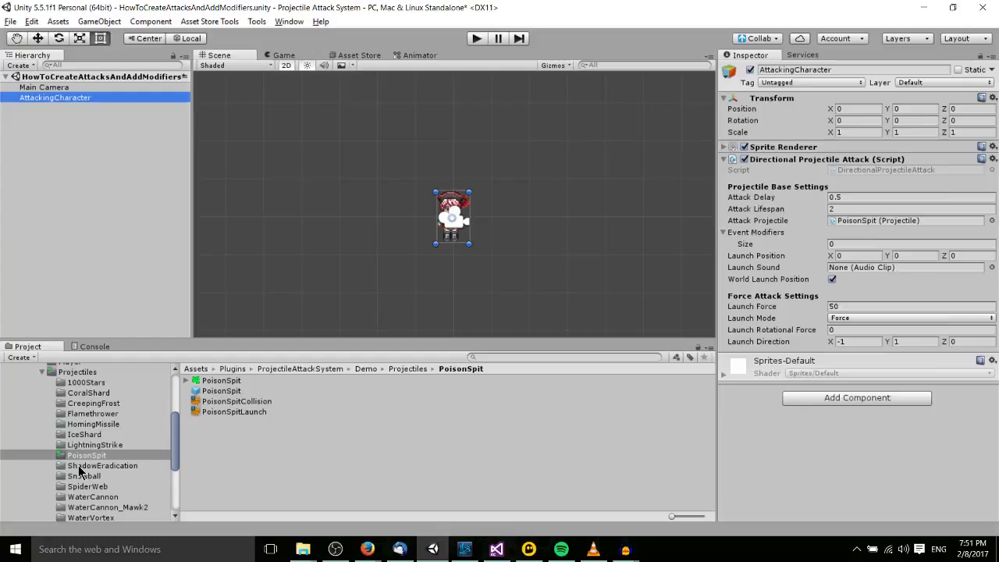
{"action": "scroll", "coordinate": [78, 465], "scroll_direction": "up", "scroll_amount": 5}
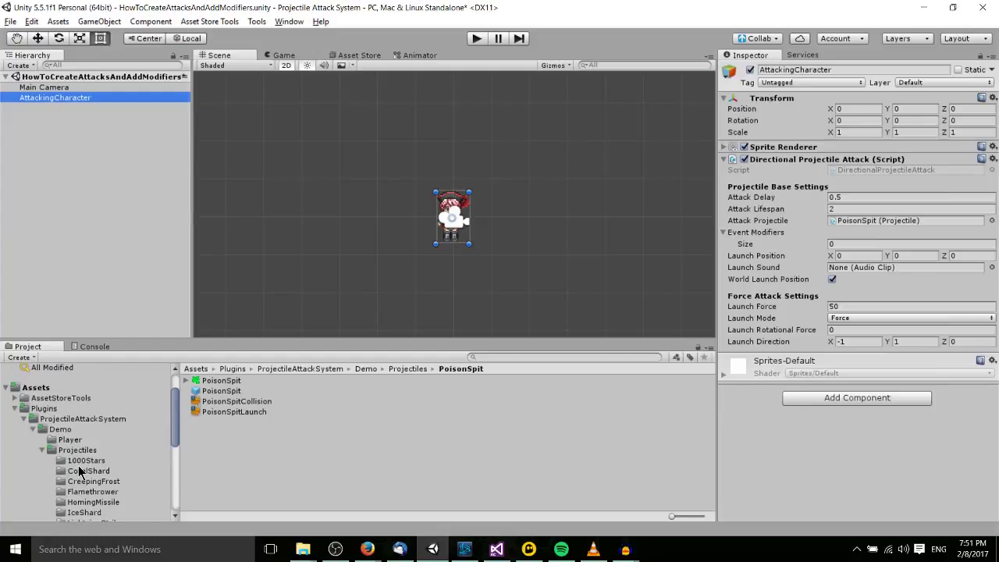
{"action": "left_click", "coordinate": [41, 450]}
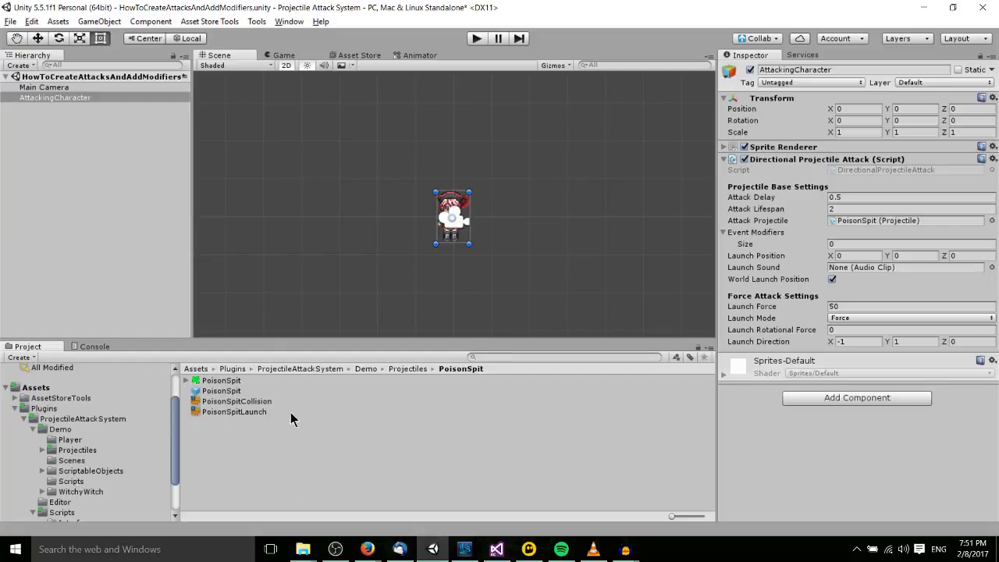
{"action": "left_click", "coordinate": [910, 396]}
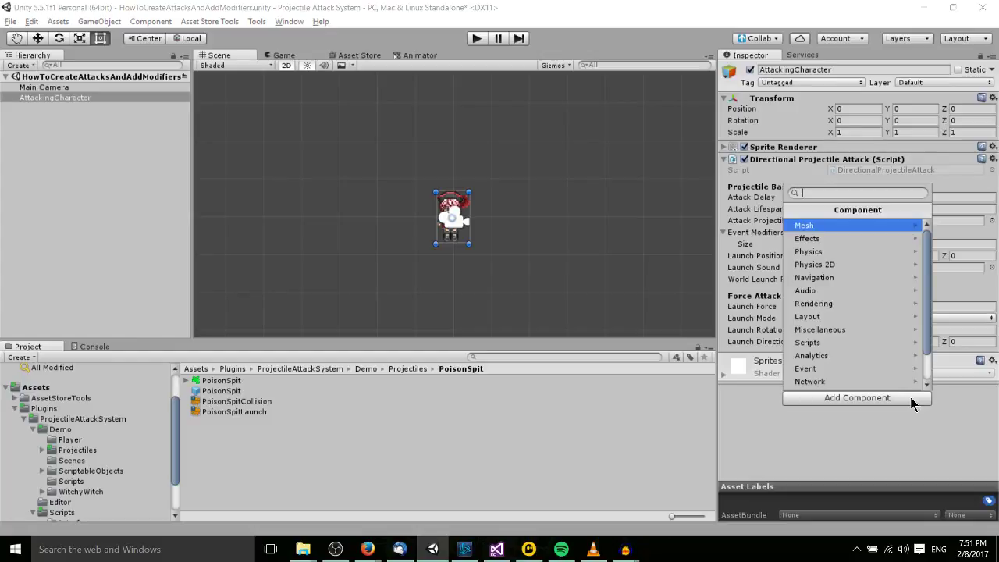
{"action": "type", "text": "C#"}
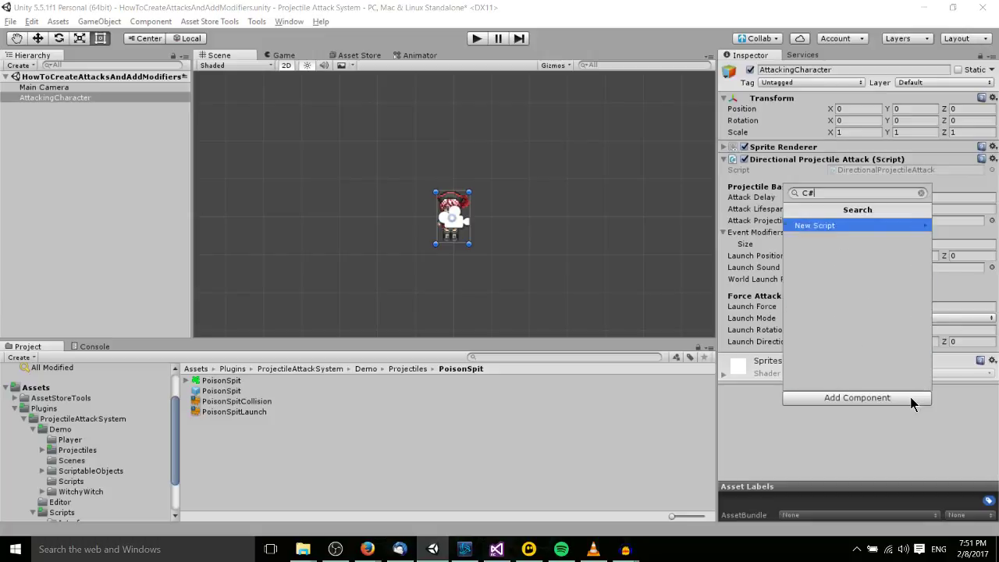
{"action": "key", "text": "Return"}
{"action": "key", "text": "BackSpace"}
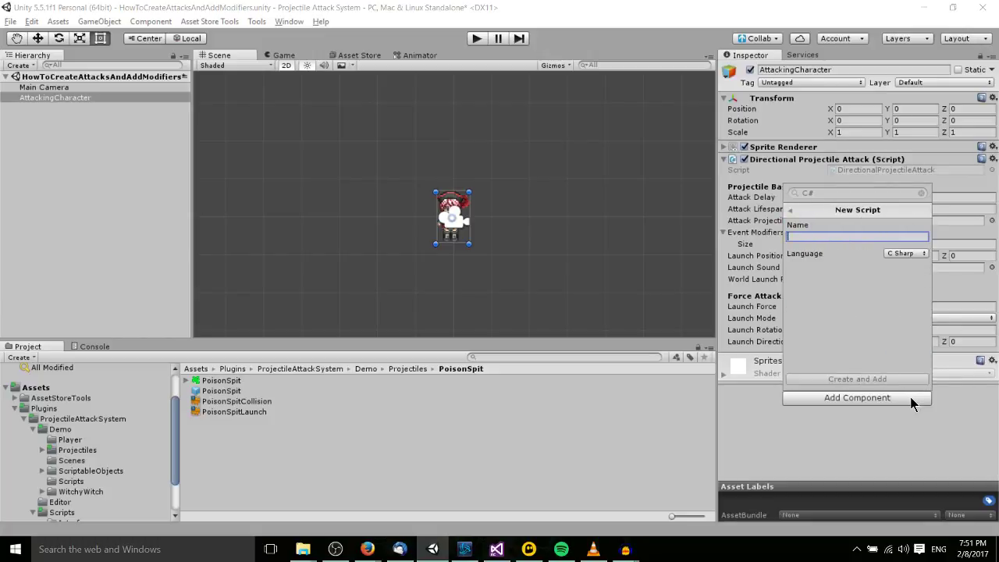
{"action": "type", "text": "MakeChar"}
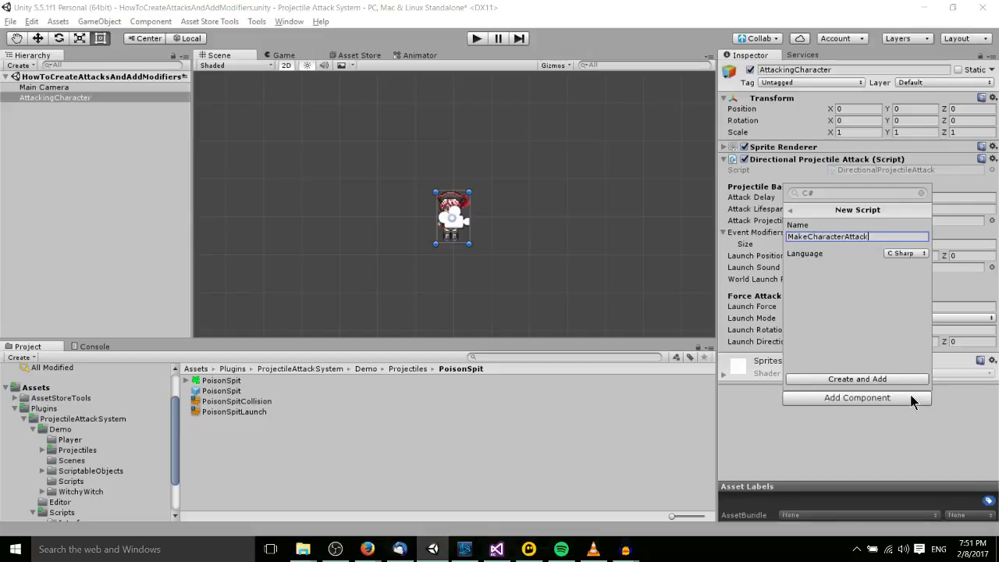
{"action": "left_click", "coordinate": [984, 359]}
{"action": "left_click", "coordinate": [931, 474]}
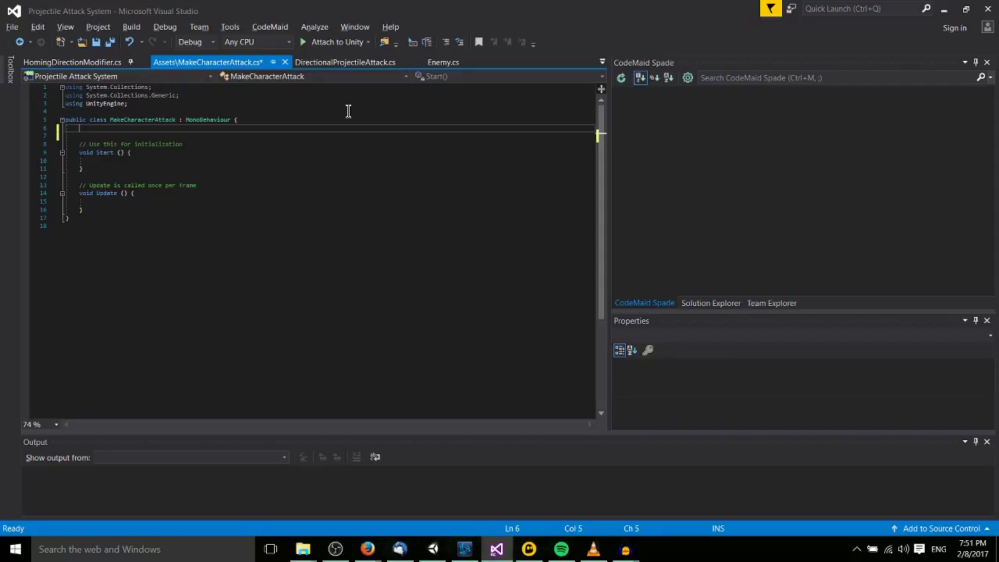
Declare a public ProjectileAttackBase field named attack in the MakeCharacterAttack class and import its PAS.Combat.Attacks.Launcher namespace.
{"action": "type", "text": "lic ProjectileATtack"}
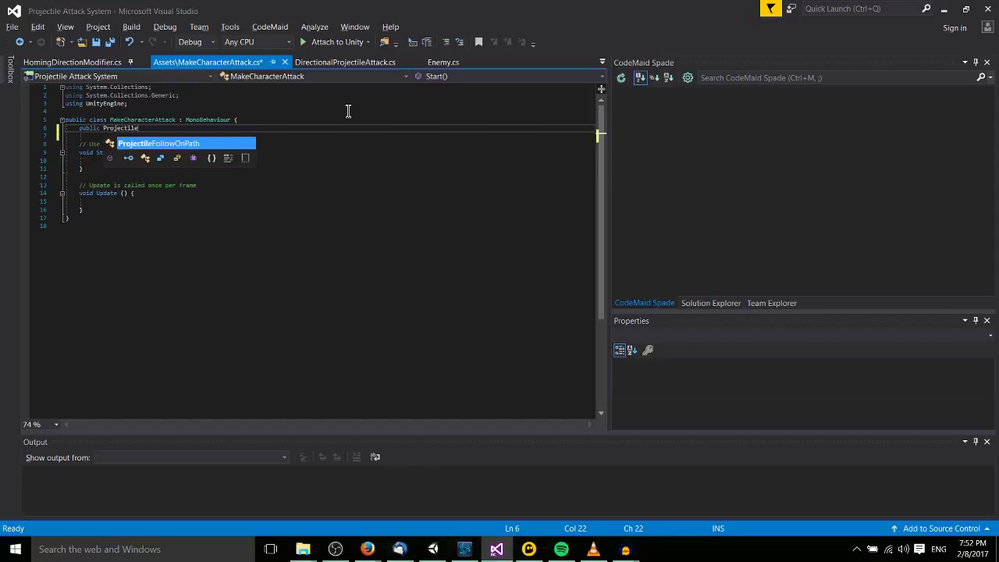
{"action": "key", "text": "BackSpace"}
{"action": "key", "text": "BackSpace"}
{"action": "key", "text": "BackSpace"}
{"action": "key", "text": "BackSpace"}
{"action": "key", "text": "BackSpace"}
{"action": "type", "text": "ttack"}
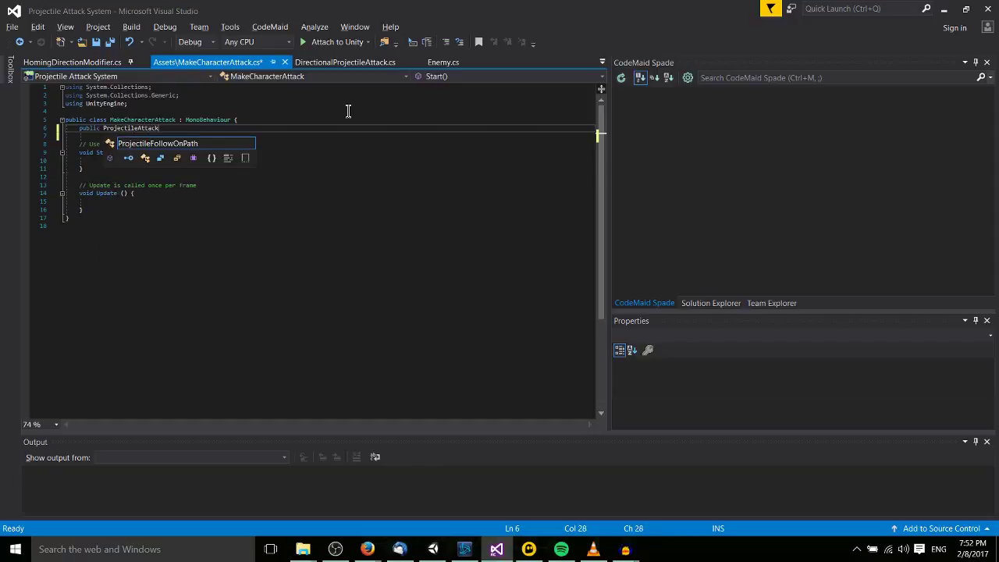
{"action": "type", "text": "Base attack;"}
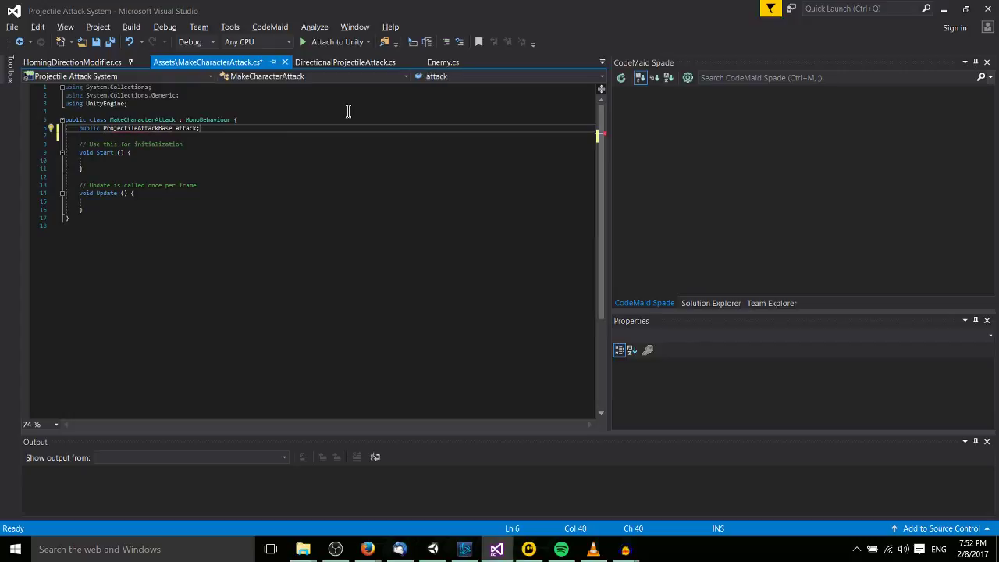
{"action": "key", "text": "ctrl+period"}
{"action": "key", "text": "Return"}
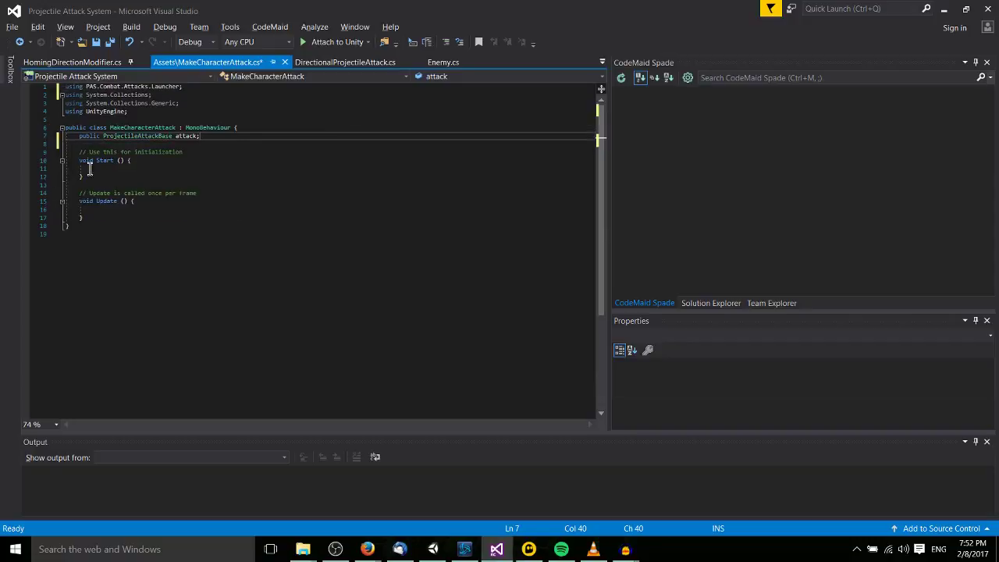
Switch to Unity, assign the Directional Projectile Attack component as Make Character Attack's Attack reference, and widen the Inspector.
{"action": "key", "text": "alt+Tab"}
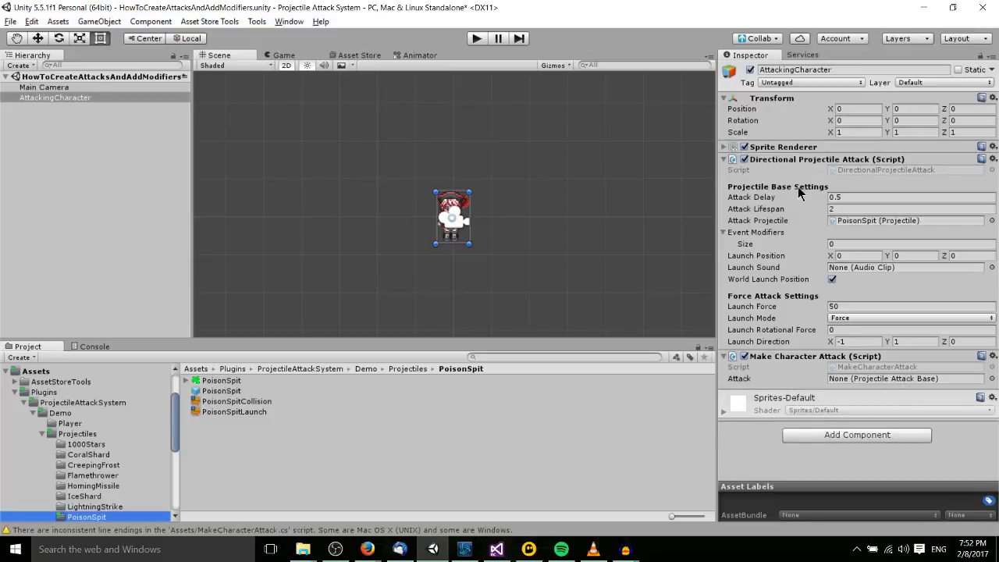
{"action": "left_click_drag", "start_coordinate": [807, 160], "coordinate": [866, 384]}
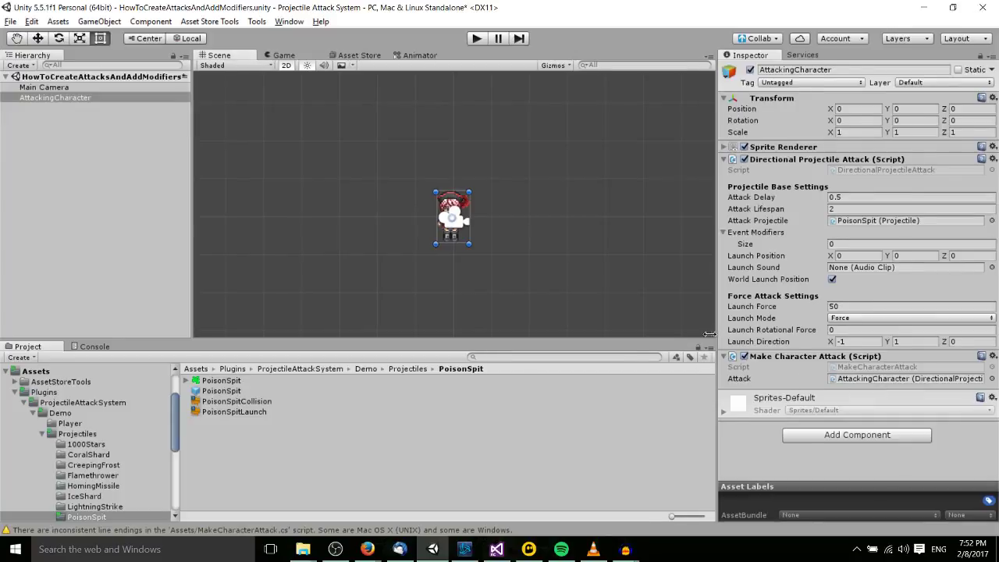
{"action": "left_click_drag", "start_coordinate": [718, 343], "coordinate": [689, 344]}
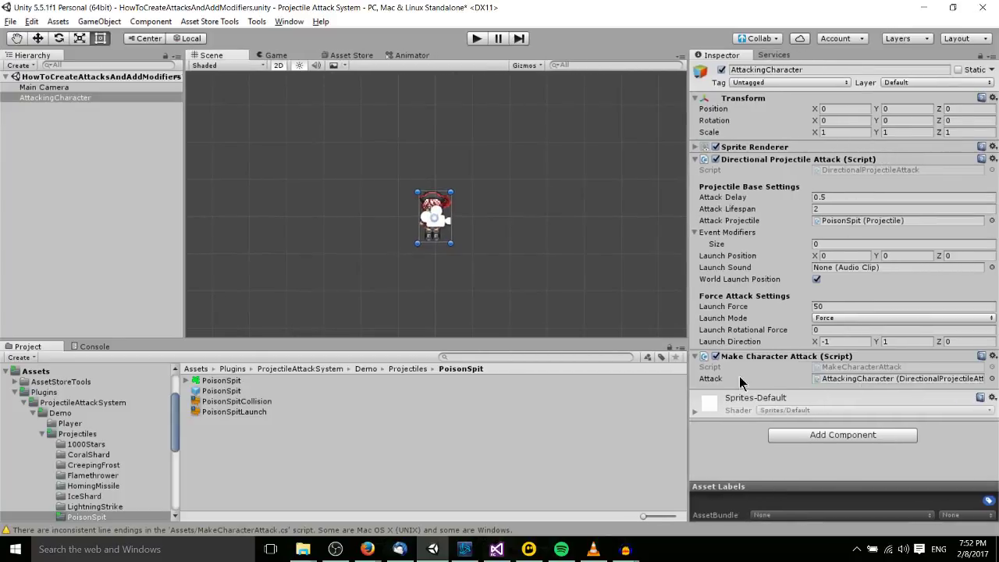
Switch to Visual Studio and read the description of the ProjectileAttackBase type used by the attack field.
{"action": "key", "text": "alt+Tab"}
{"action": "left_click", "coordinate": [208, 160]}
{"action": "left_click", "coordinate": [163, 160]}
{"action": "mouse_move", "coordinate": [171, 160]}
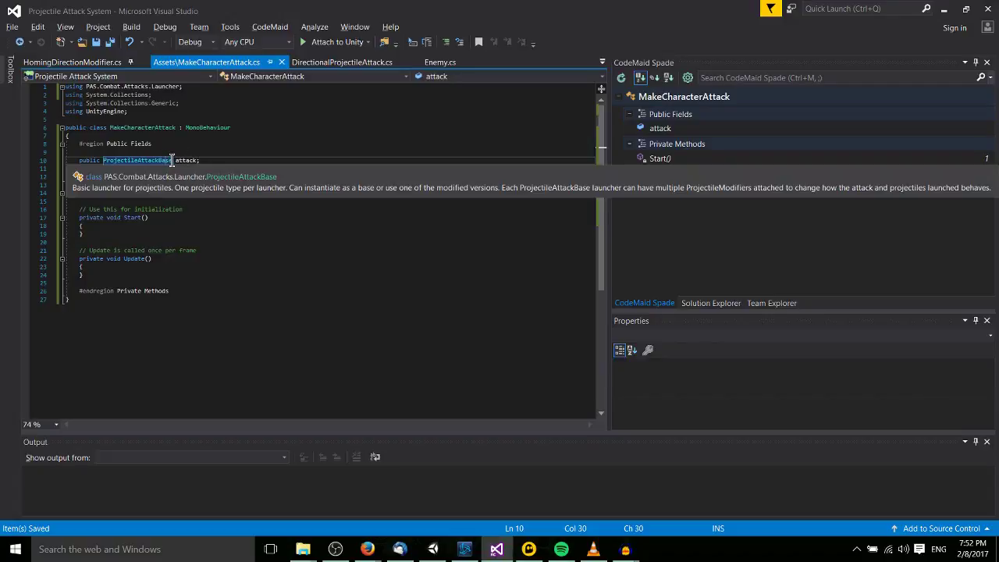
{"action": "left_click", "coordinate": [120, 160]}
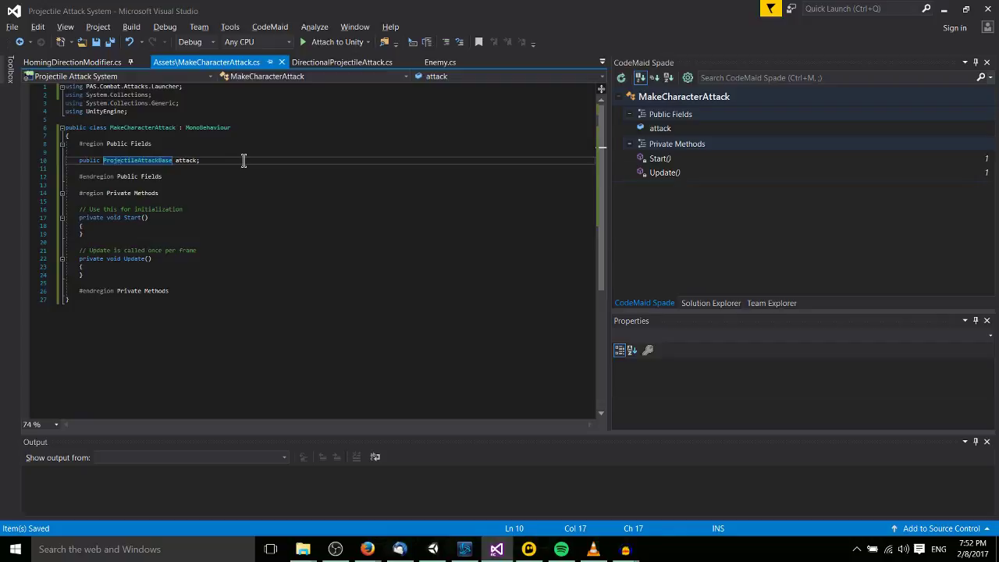
Add an attack.PeriodicAttack(); call inside the Start method, choosing the method from the attack object's available members.
{"action": "left_click", "coordinate": [125, 226]}
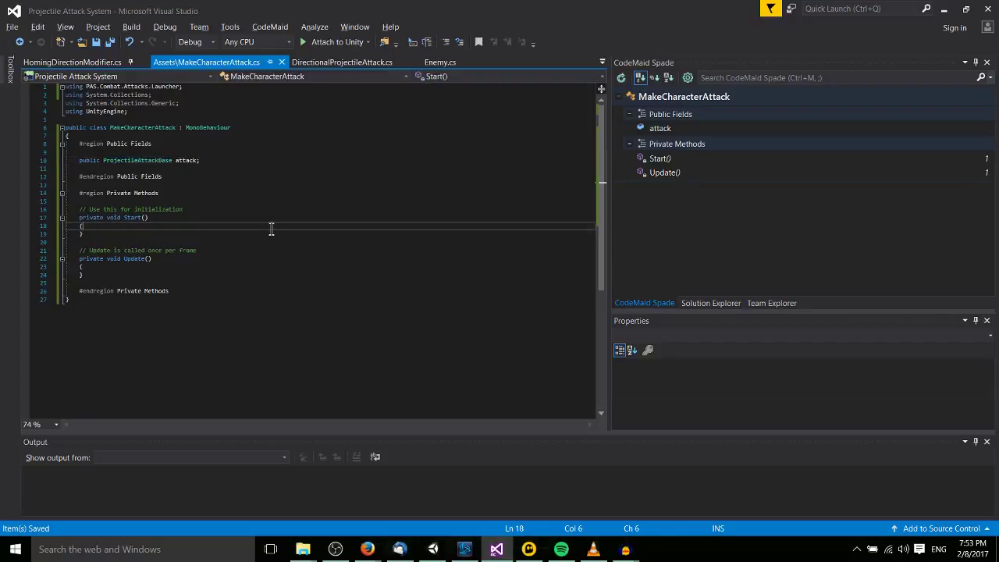
{"action": "key", "text": "Return"}
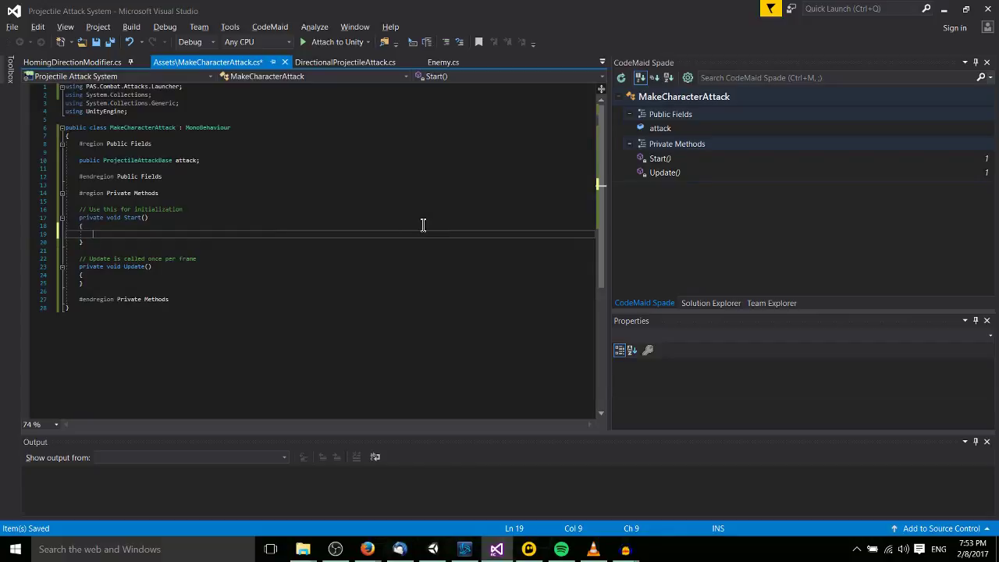
{"action": "type", "text": "attack."}
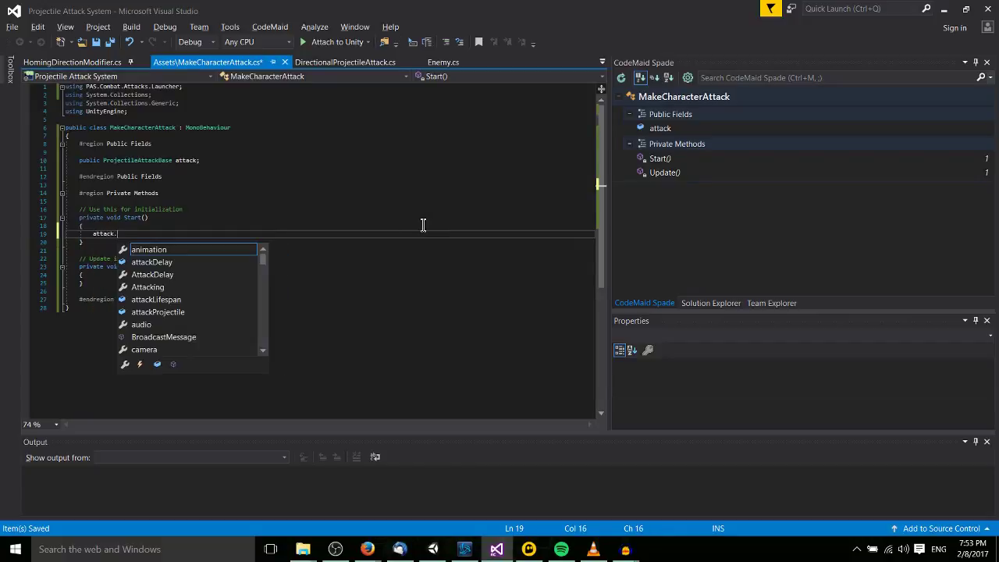
{"action": "scroll", "coordinate": [187, 300], "scroll_direction": "down", "scroll_amount": 10}
{"action": "left_click", "coordinate": [187, 300]}
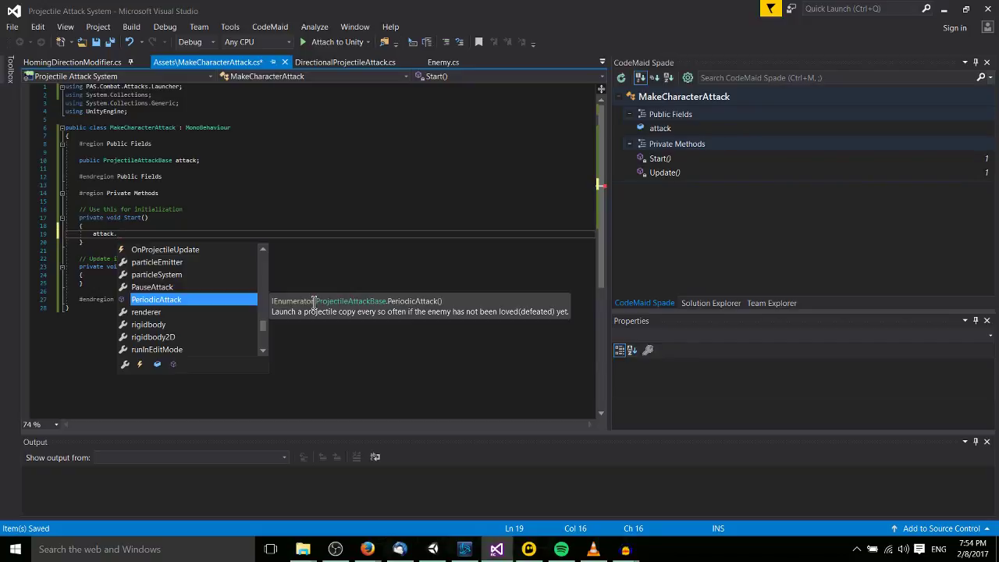
{"action": "scroll", "coordinate": [240, 302], "scroll_direction": "down", "scroll_amount": 2}
{"action": "scroll", "coordinate": [241, 302], "scroll_direction": "down", "scroll_amount": 1}
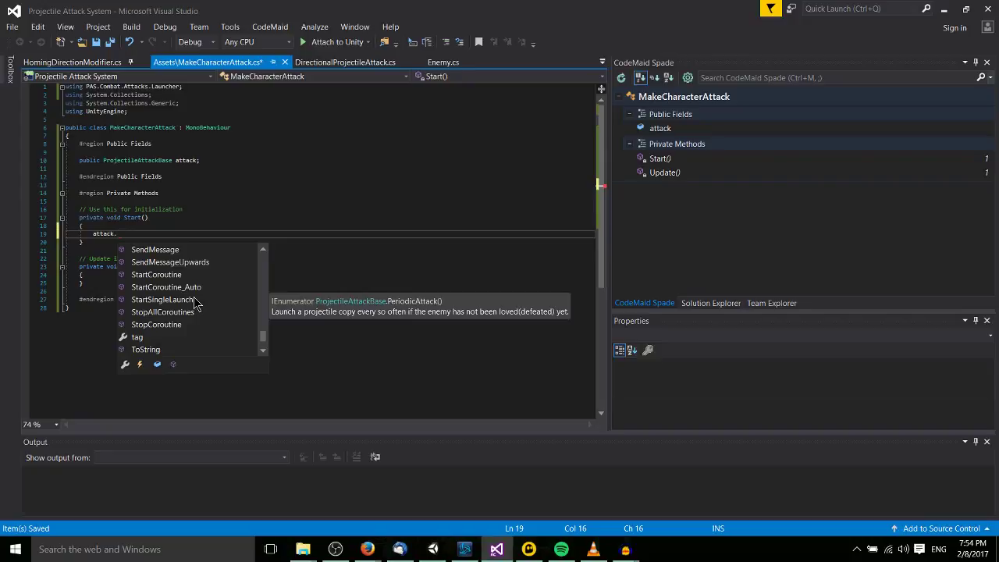
{"action": "scroll", "coordinate": [207, 311], "scroll_direction": "up", "scroll_amount": 3}
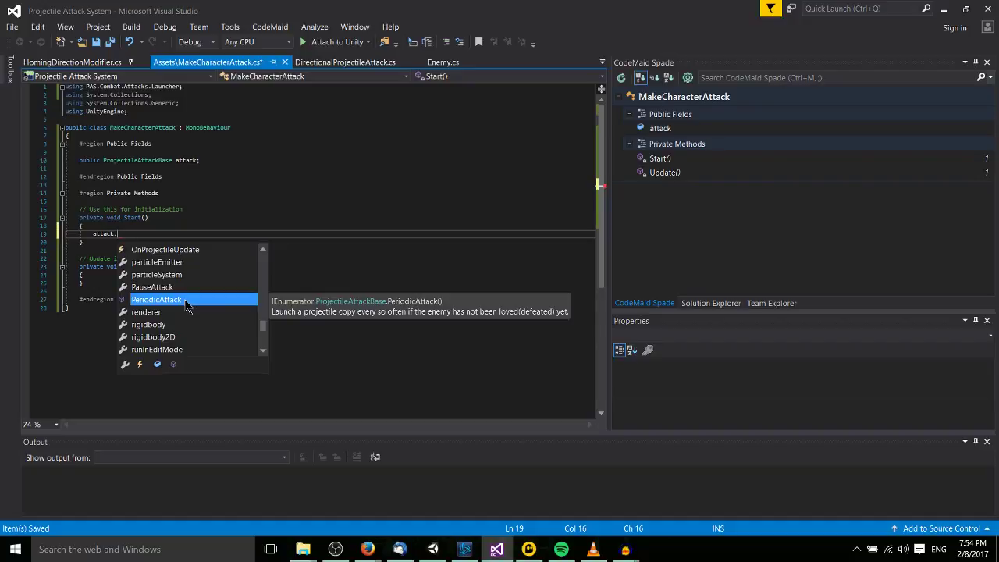
{"action": "double_click", "coordinate": [185, 301]}
{"action": "type", "text": "();"}
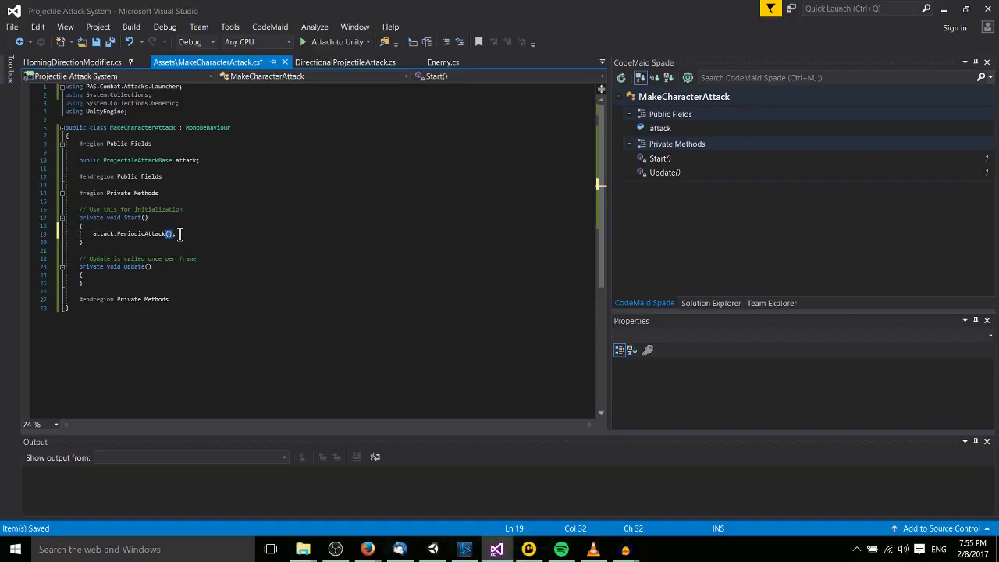
Wrap the attack.PeriodicAttack() call in StartCoroutine() within the Start method.
{"action": "left_click", "coordinate": [92, 234]}
{"action": "type", "text": "StartCoroutine("}
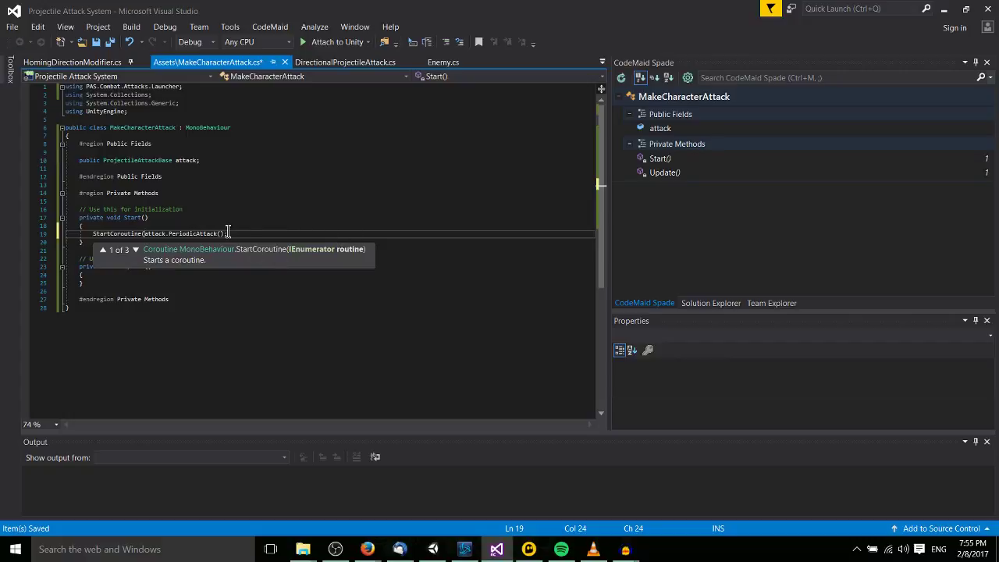
{"action": "key", "text": "End"}
{"action": "key", "text": "Left"}
{"action": "type", "text": ")"}
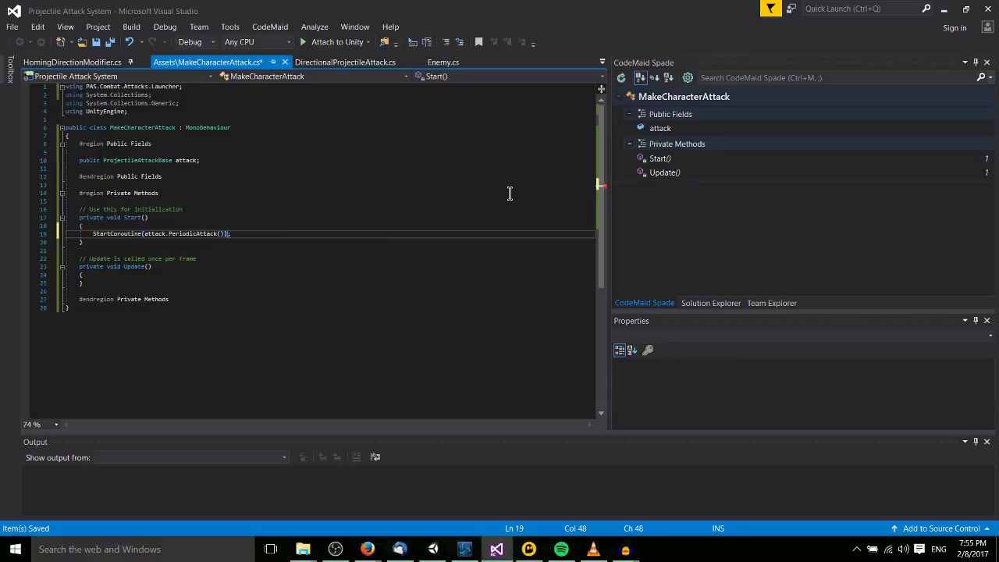
{"action": "left_click", "coordinate": [178, 233]}
{"action": "left_click", "coordinate": [233, 233]}
{"action": "mouse_move", "coordinate": [198, 236]}
Declare a private Coroutine field named activeAttack below the attack field.
{"action": "left_click", "coordinate": [204, 160]}
{"action": "key", "text": "Return"}
{"action": "key", "text": "Return"}
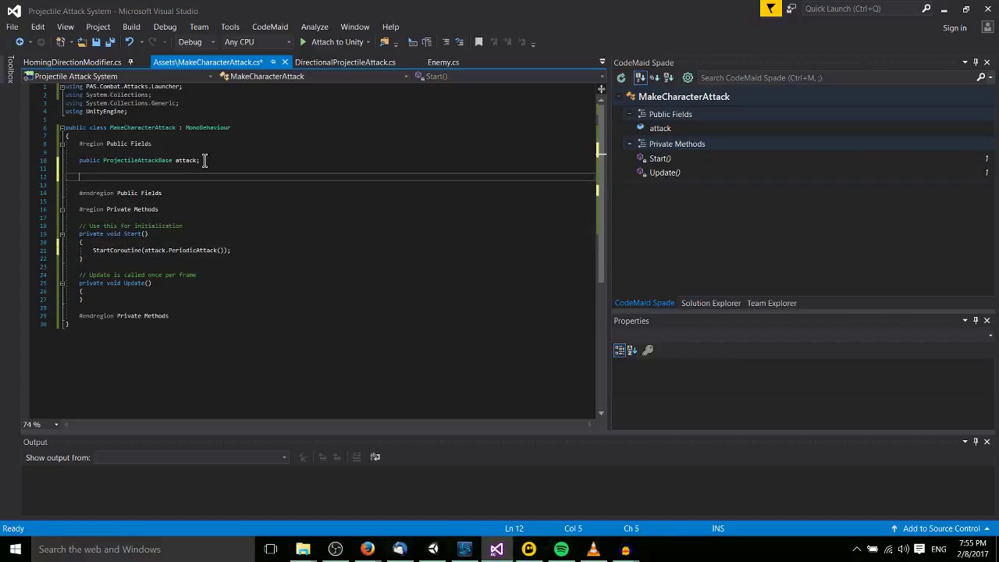
{"action": "type", "text": "publi"}
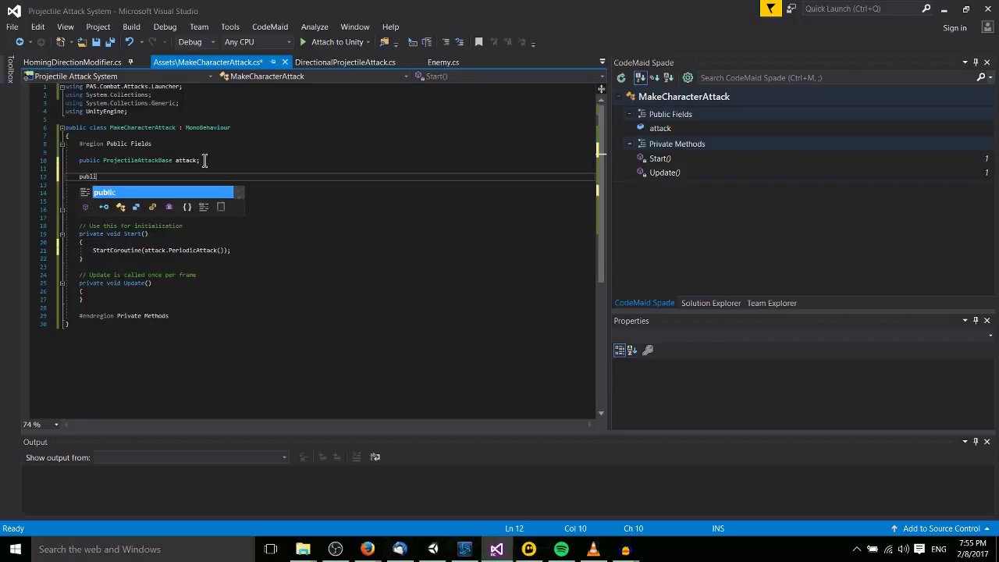
{"action": "type", "text": "u"}
{"action": "type", "text": "ivate "}
{"action": "type", "text": "Coroutine"}
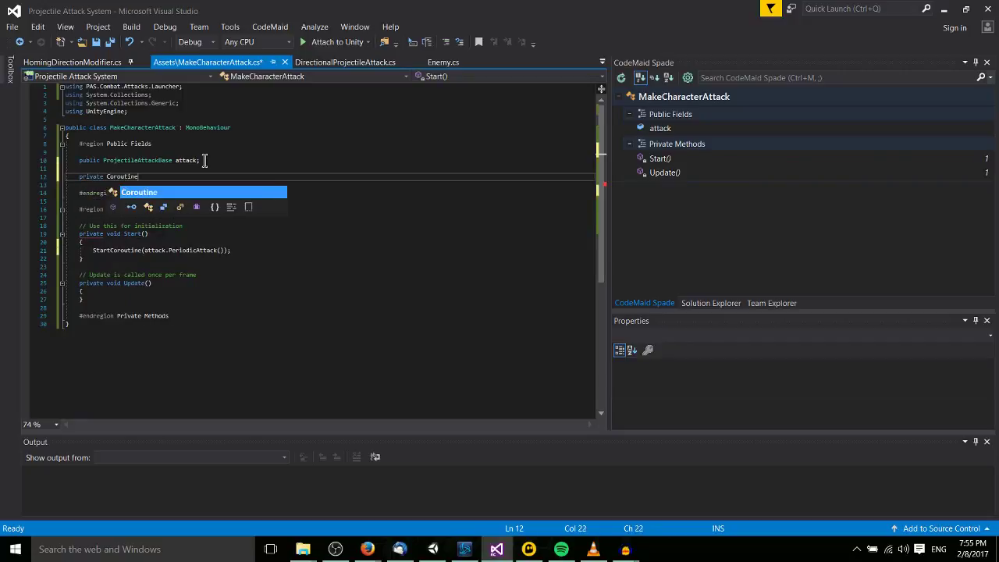
{"action": "type", "text": " activeAttack;"}
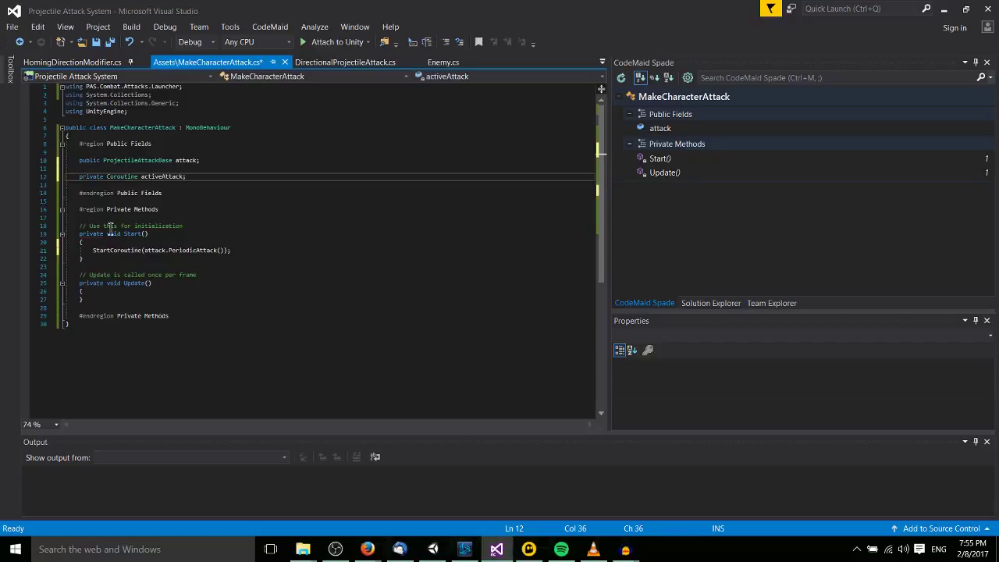
Assign the StartCoroutine call's result to activeAttack in the Start method.
{"action": "left_click", "coordinate": [93, 249]}
{"action": "type", "text": "activeAtt"}
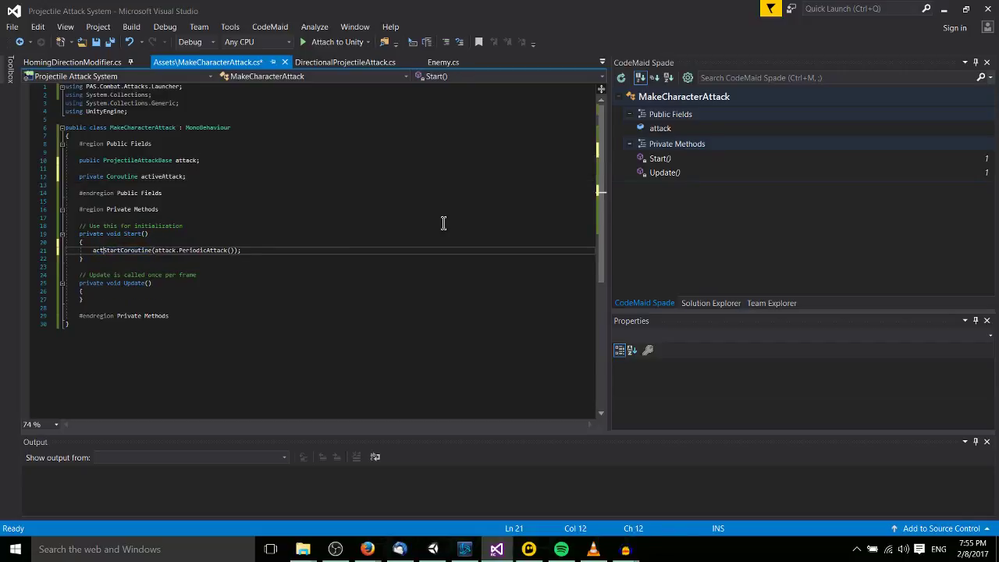
{"action": "type", "text": "ack ="}
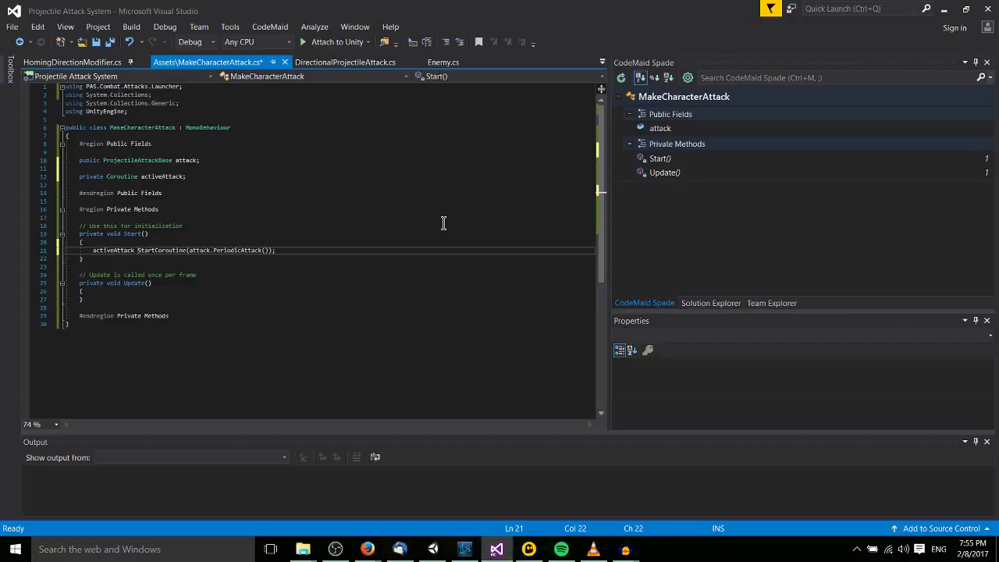
Add an empty private void OnDisable() method below the Update method.
{"action": "left_click", "coordinate": [152, 299]}
{"action": "key", "text": "Return"}
{"action": "key", "text": "Return"}
{"action": "type", "text": "priv"}
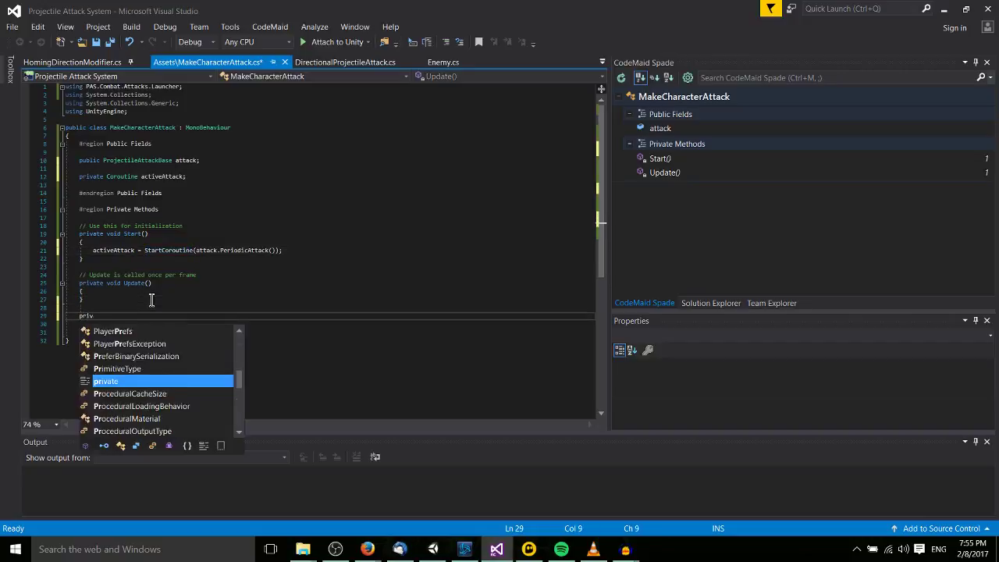
{"action": "type", "text": "ate void OnDisable"}
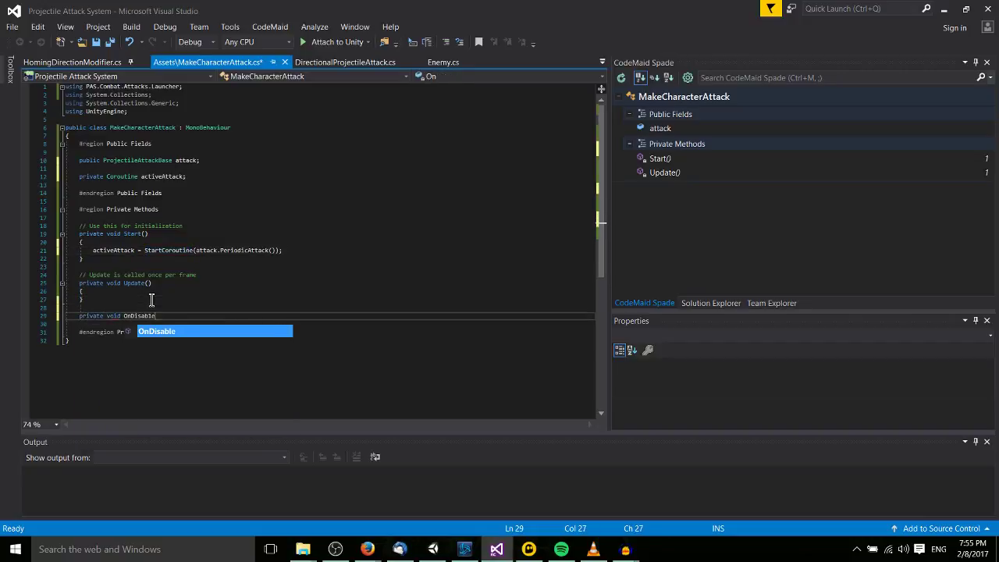
{"action": "key", "text": "Tab"}
{"action": "type", "text": "("}
{"action": "key", "text": "BackSpace"}
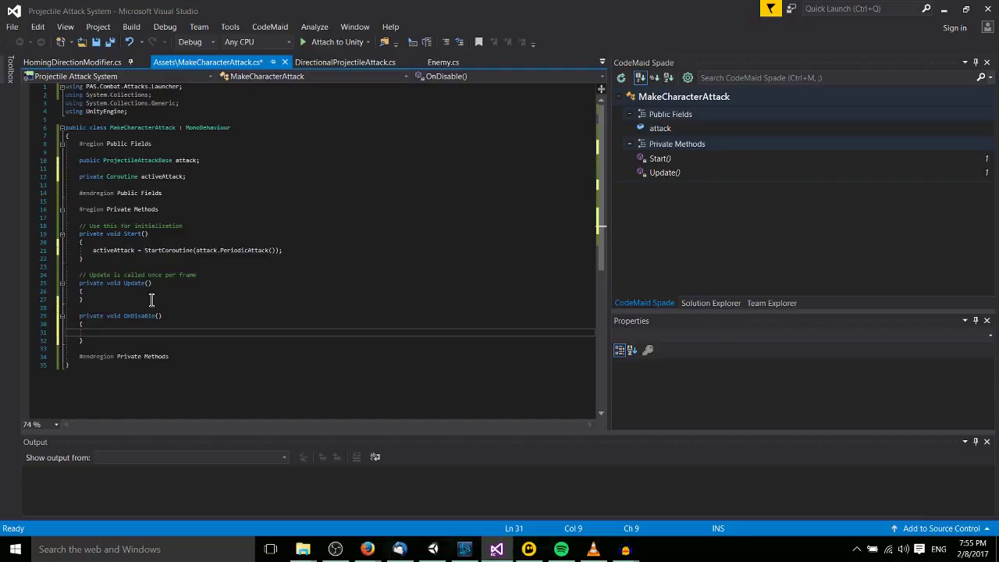
Call StopCoroutine(activeAttack) in the OnDisable method, and reorganize and save MakeCharacterAttack.cs.
{"action": "type", "text": "top"}
{"action": "key", "text": "Tab"}
{"action": "type", "text": "("}
{"action": "type", "text": "activeAttack"}
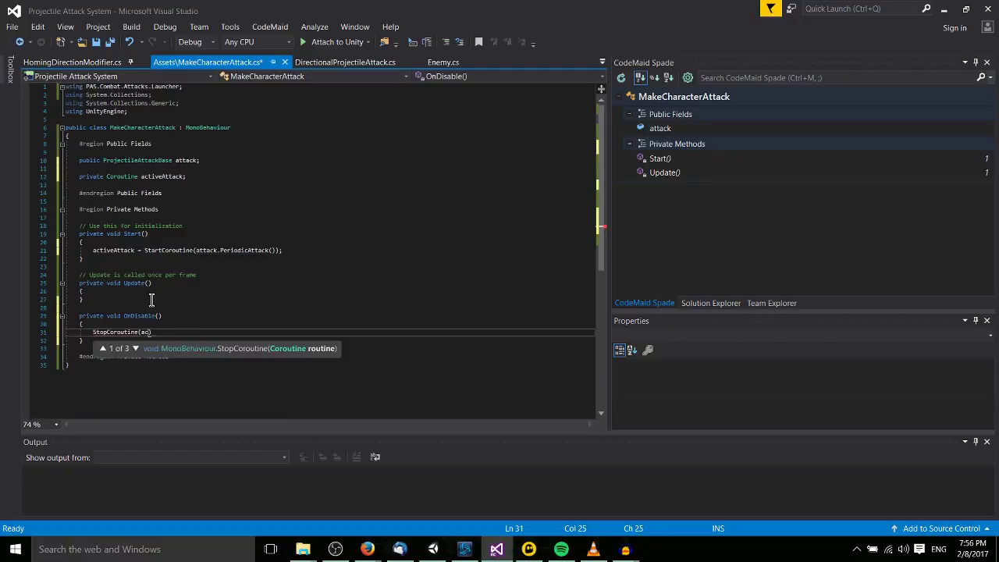
{"action": "type", "text": ");"}
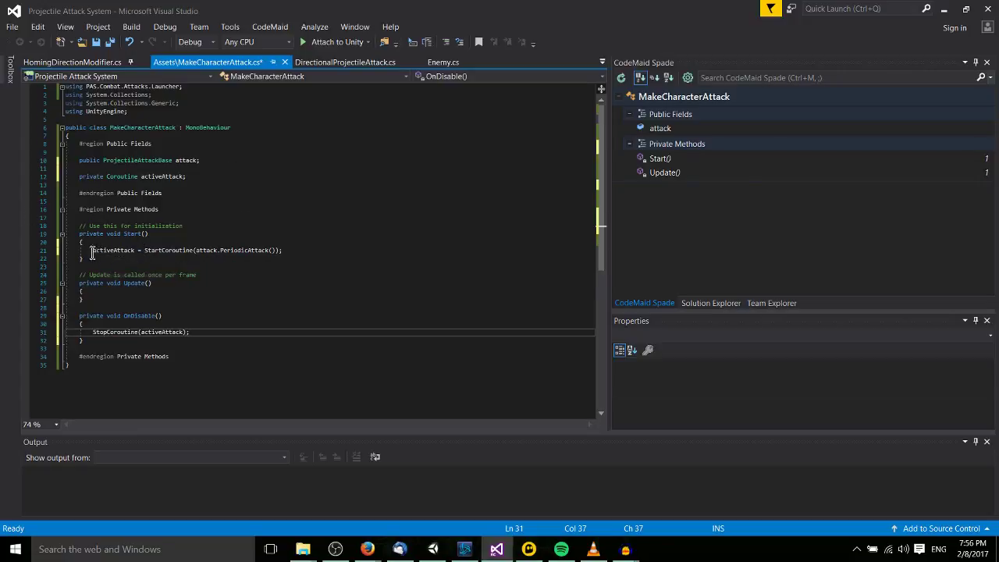
{"action": "key", "text": "ctrl+m"}
{"action": "key", "text": "z"}
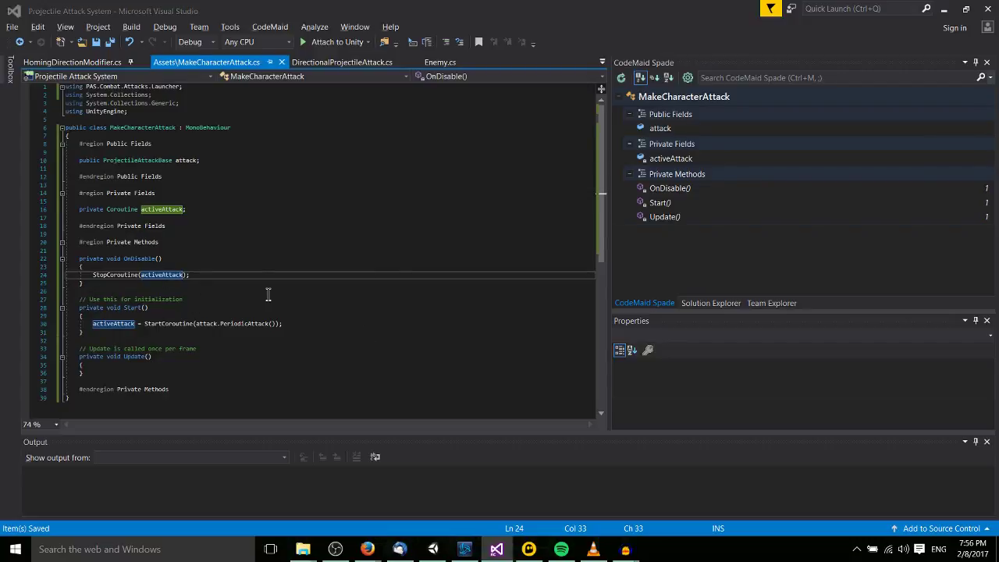
Switch to Unity and play-test the scene to watch the character's periodic attack, and stop playback.
{"action": "key", "text": "alt+Tab"}
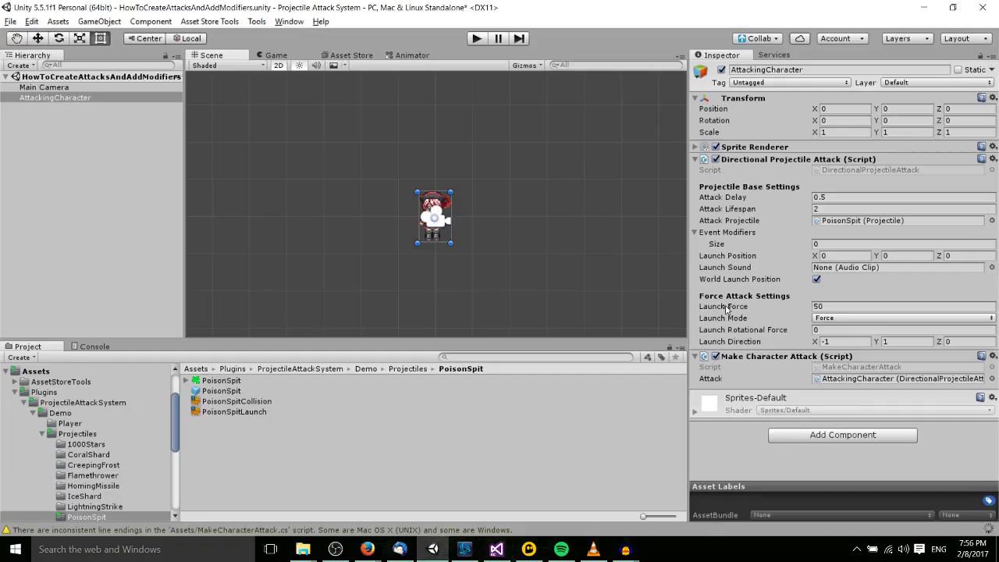
{"action": "left_click", "coordinate": [478, 41]}
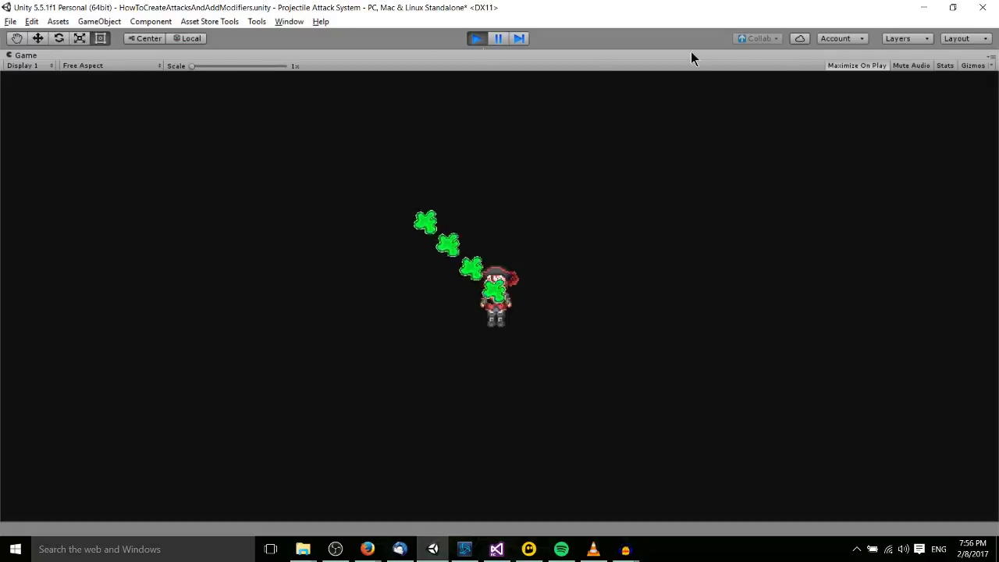
{"action": "left_click", "coordinate": [477, 38]}
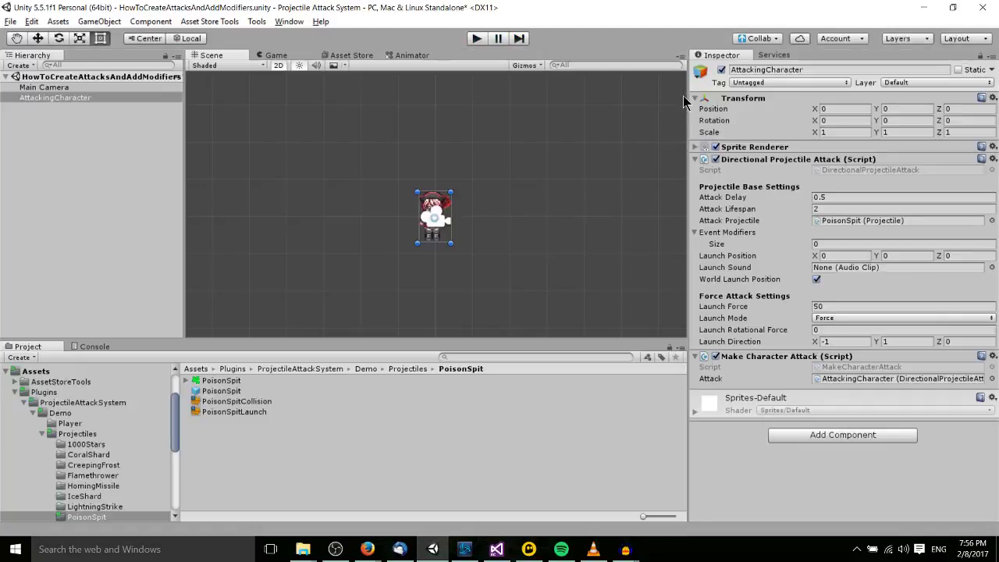
Play the scene in the Game view, toggle the Make Character Attack component off and on to test it, and stop playback.
{"action": "left_click", "coordinate": [281, 55]}
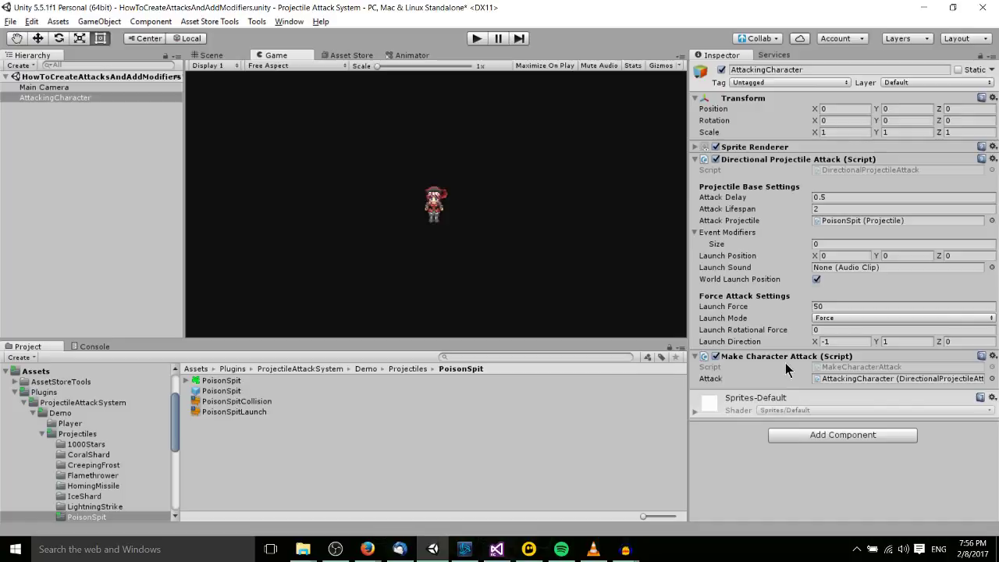
{"action": "left_click", "coordinate": [476, 38]}
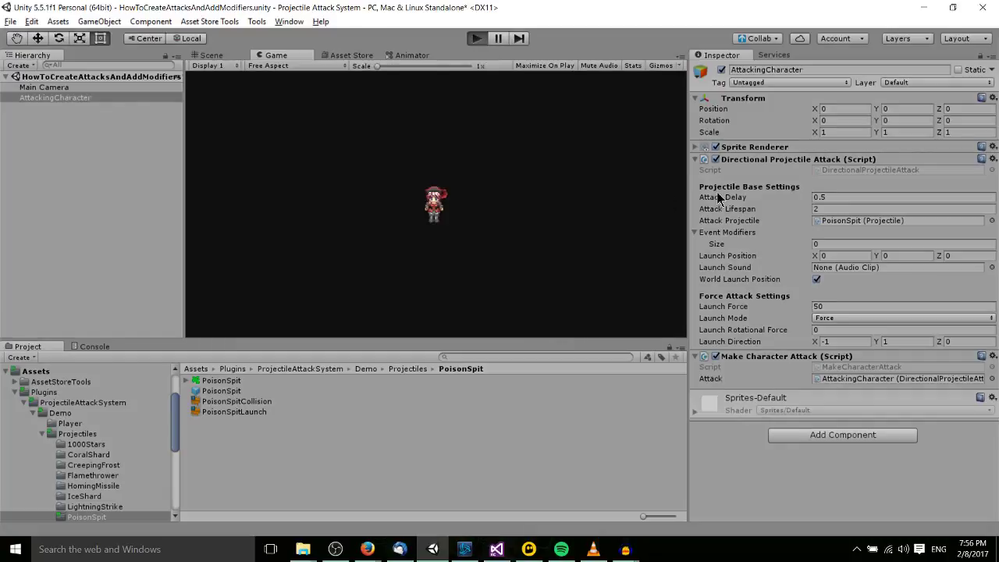
{"action": "left_click", "coordinate": [715, 356]}
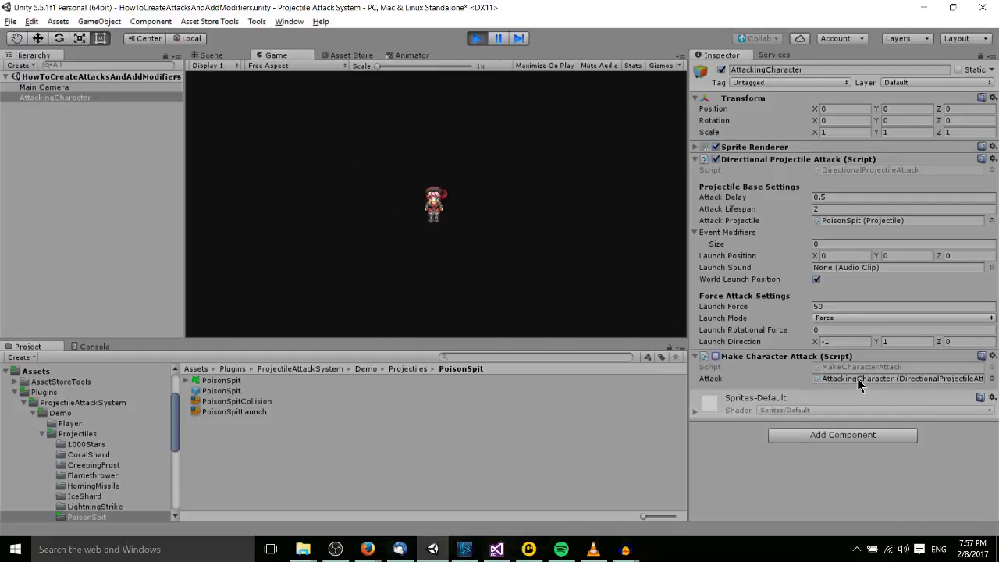
{"action": "left_click", "coordinate": [716, 356]}
{"action": "left_click", "coordinate": [476, 40]}
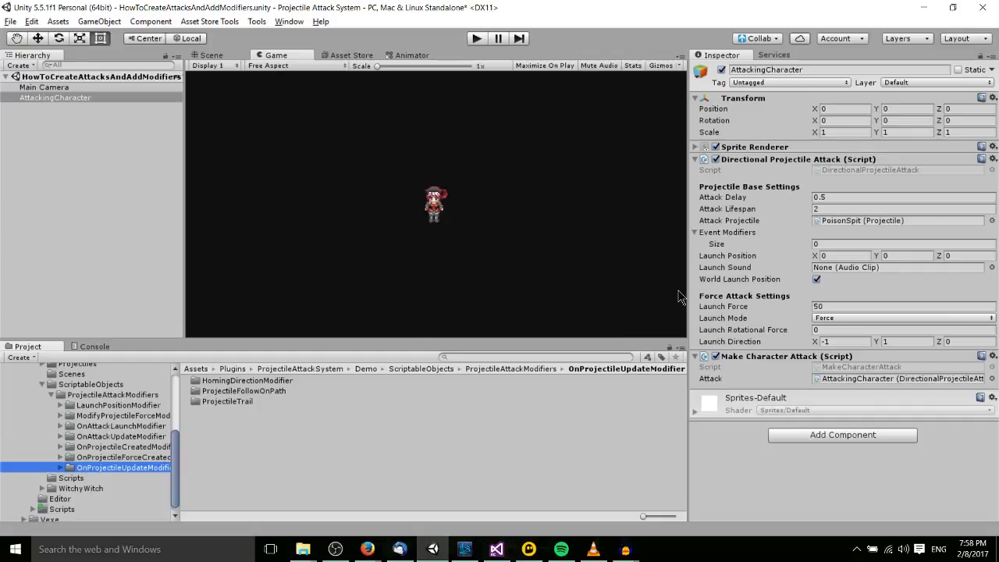
Add ProjectileTrail_Demo from the ProjectileTrail folder to the Event Modifiers of AttackingCharacter's Directional Projectile Attack.
{"action": "double_click", "coordinate": [238, 402]}
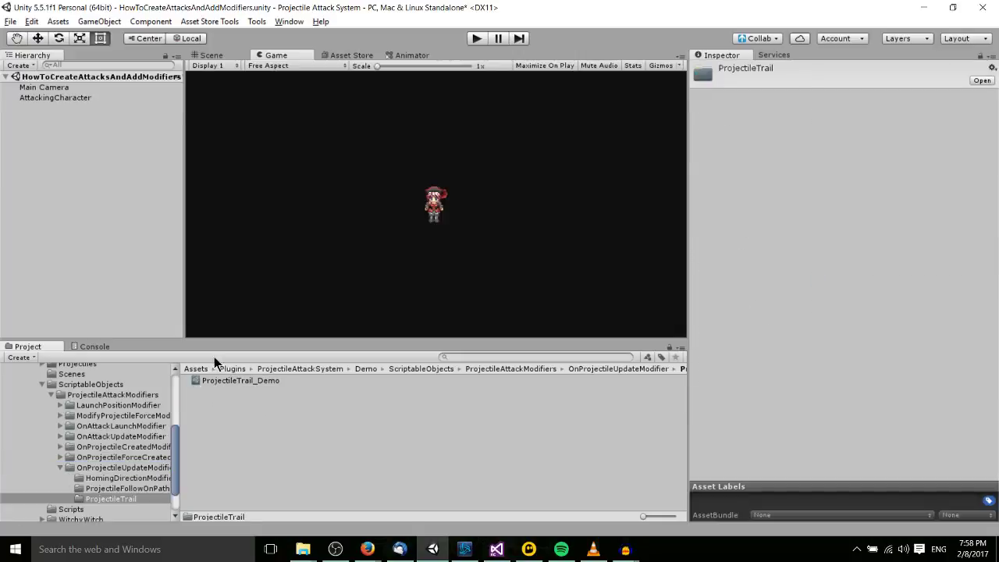
{"action": "left_click", "coordinate": [47, 100]}
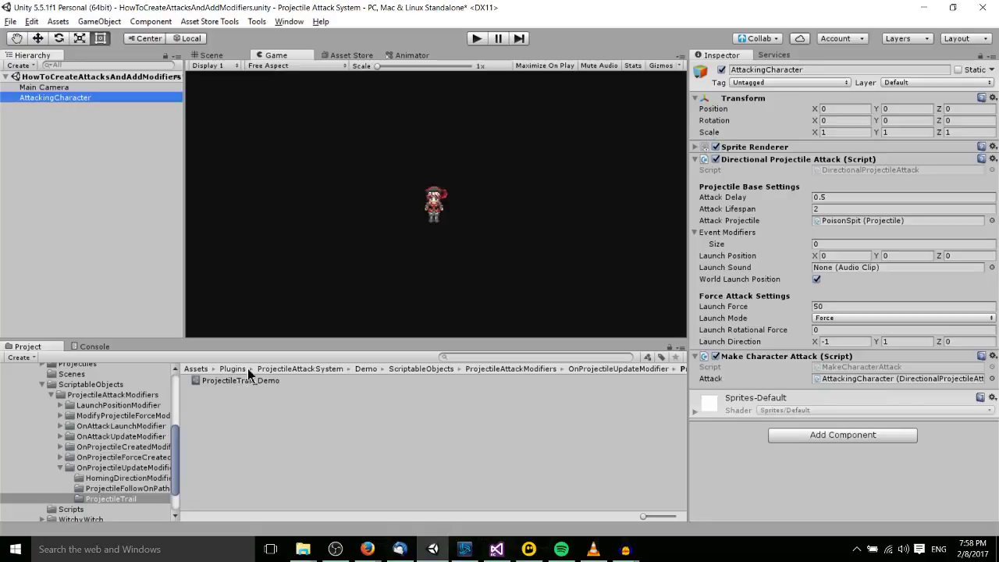
{"action": "left_click_drag", "start_coordinate": [238, 383], "coordinate": [753, 231]}
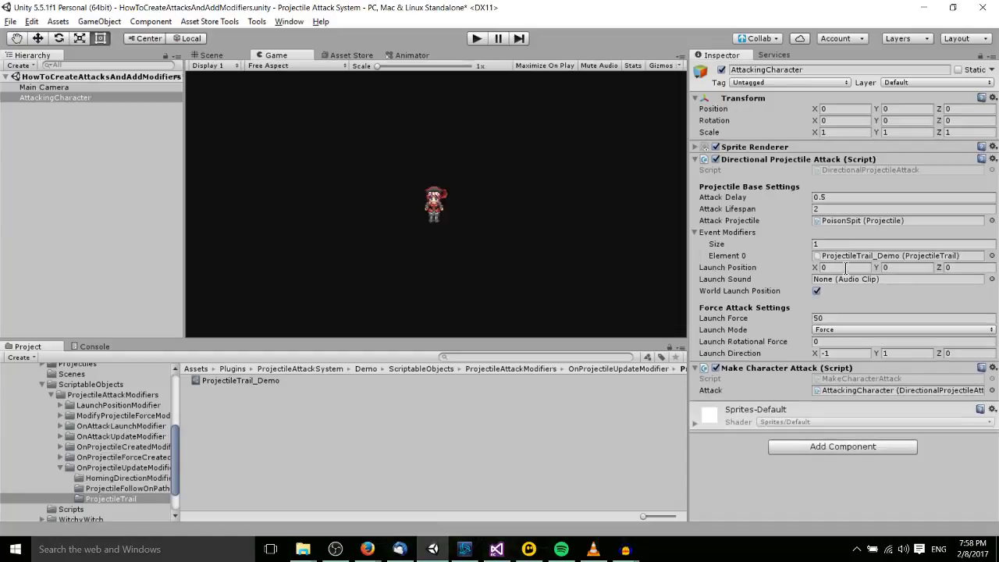
Examine the settings of the ProjectileTrail_Demo asset and its files in File Explorer.
{"action": "left_click", "coordinate": [281, 384]}
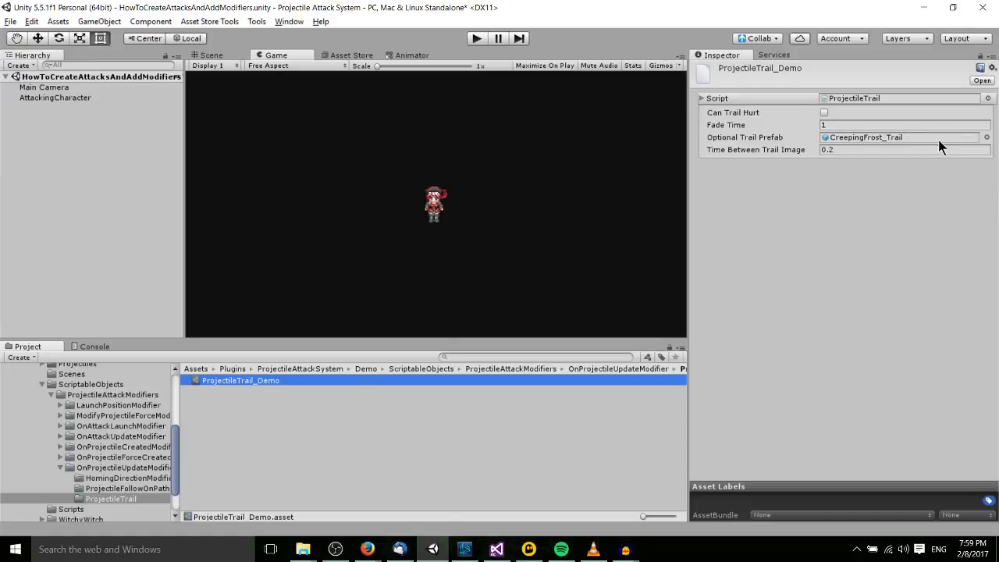
{"action": "right_click", "coordinate": [234, 383]}
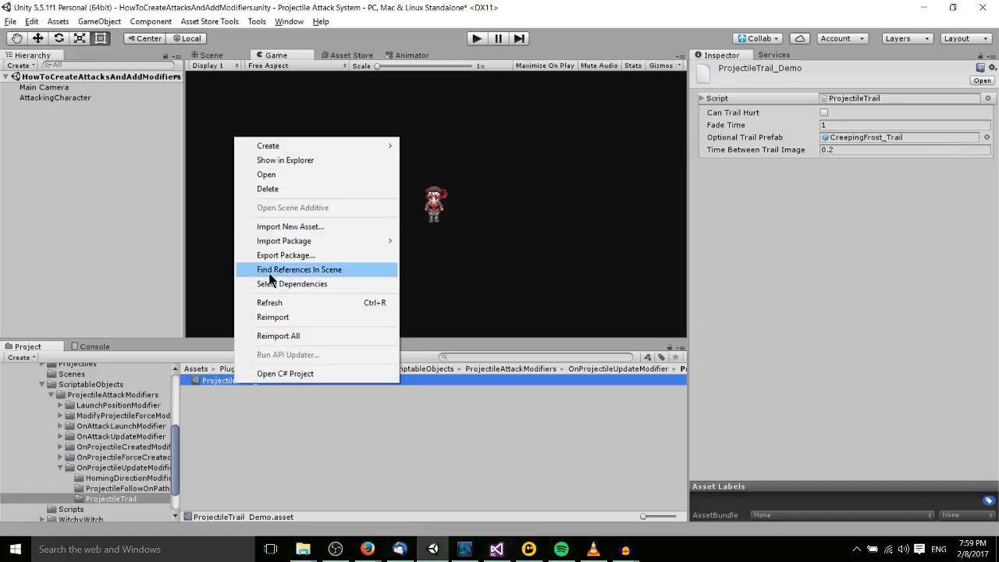
{"action": "left_click", "coordinate": [287, 161]}
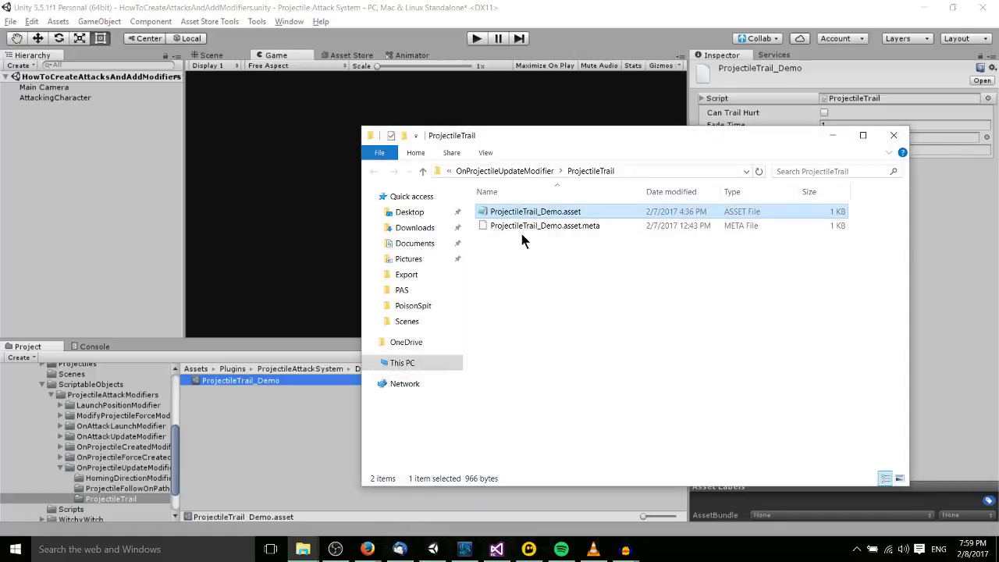
{"action": "left_click", "coordinate": [555, 244]}
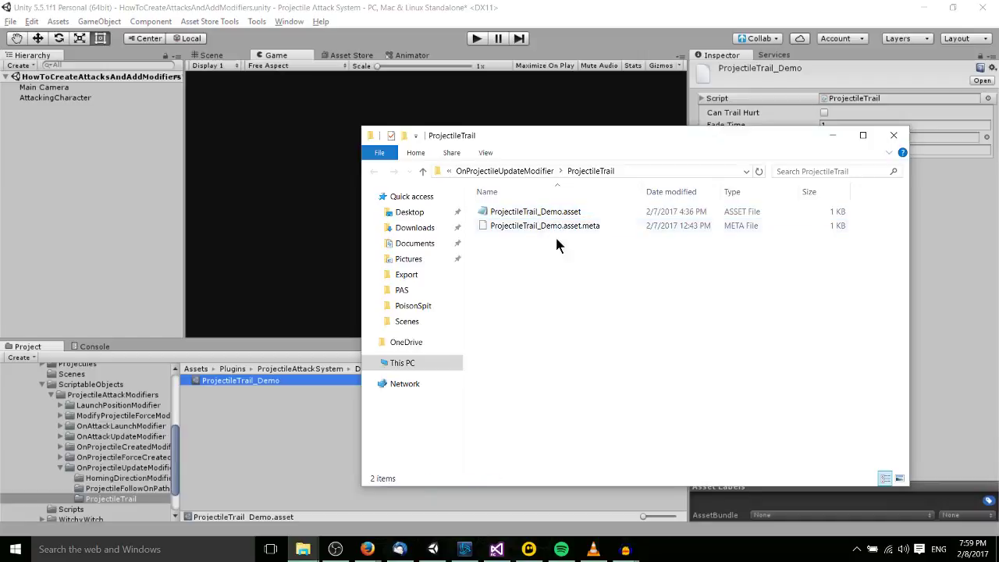
{"action": "left_click_drag", "start_coordinate": [581, 271], "coordinate": [612, 204]}
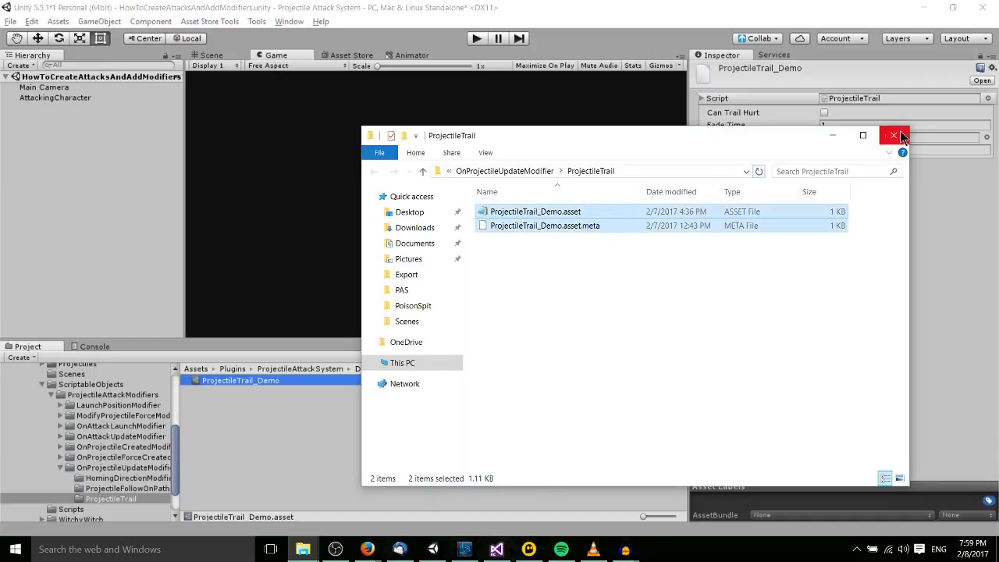
{"action": "left_click", "coordinate": [833, 137]}
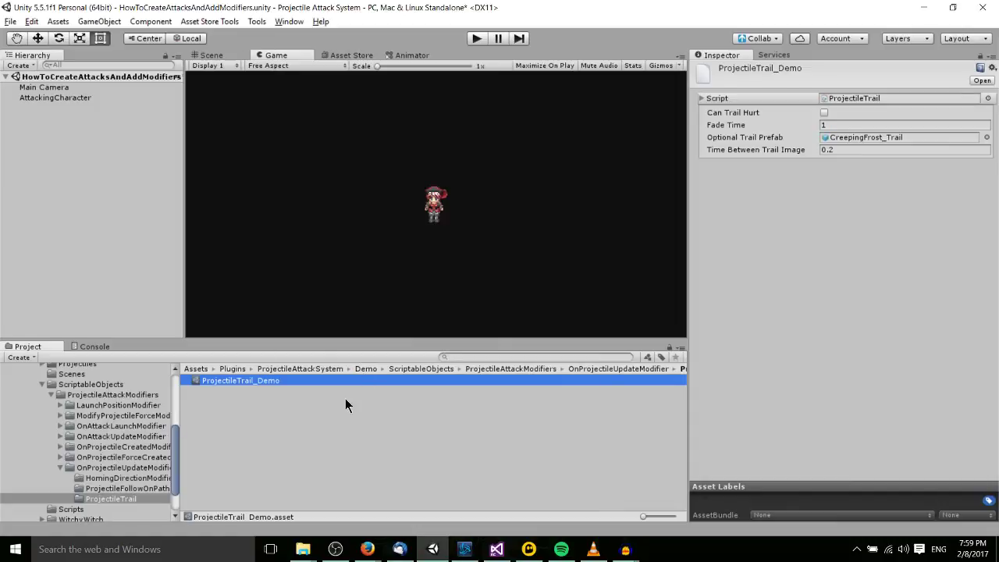
Create a new PAS projectile attack modifier of type ProjectileTrail from the OnProjectileUpdateModifier category.
{"action": "left_click", "coordinate": [258, 23]}
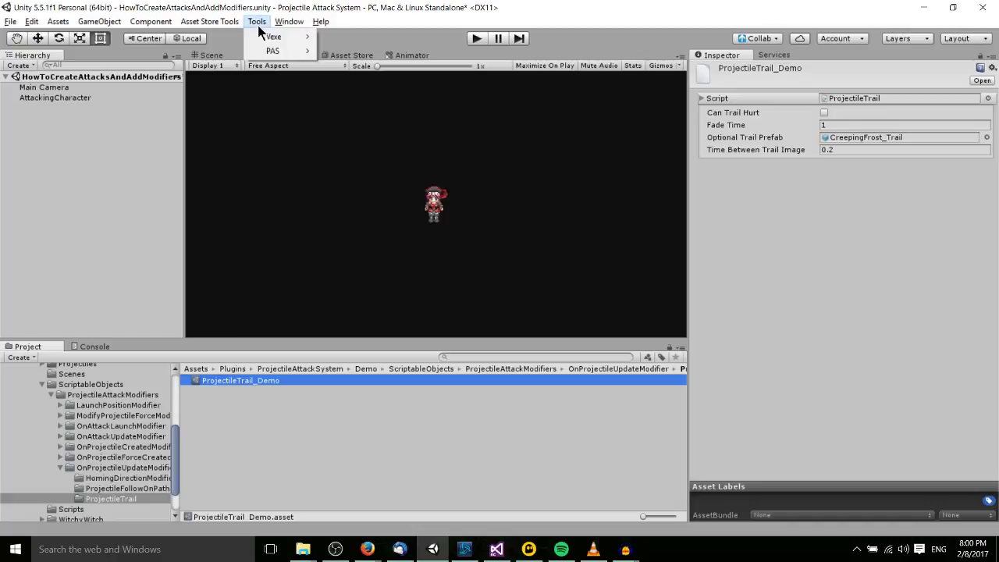
{"action": "mouse_move", "coordinate": [275, 54]}
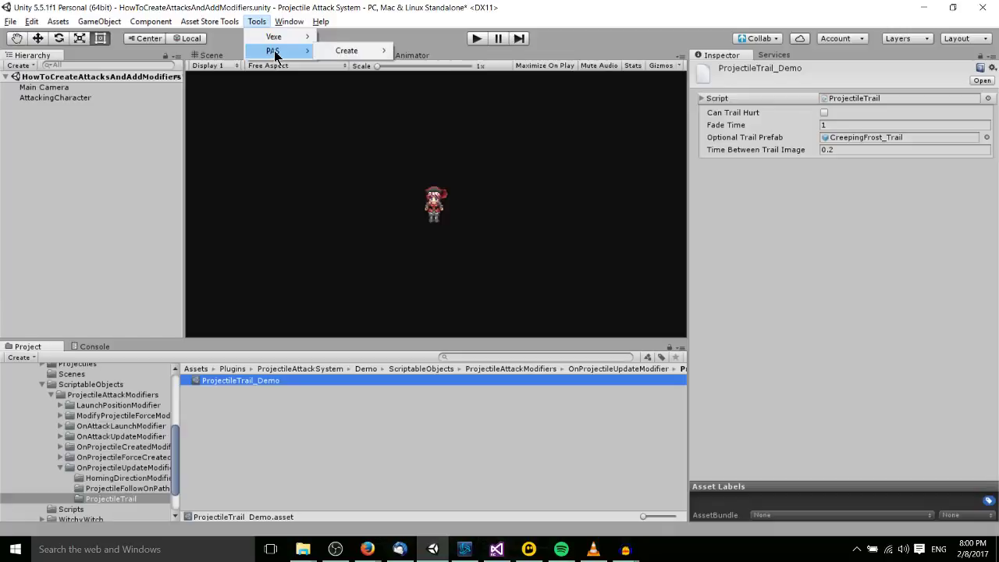
{"action": "mouse_move", "coordinate": [331, 52]}
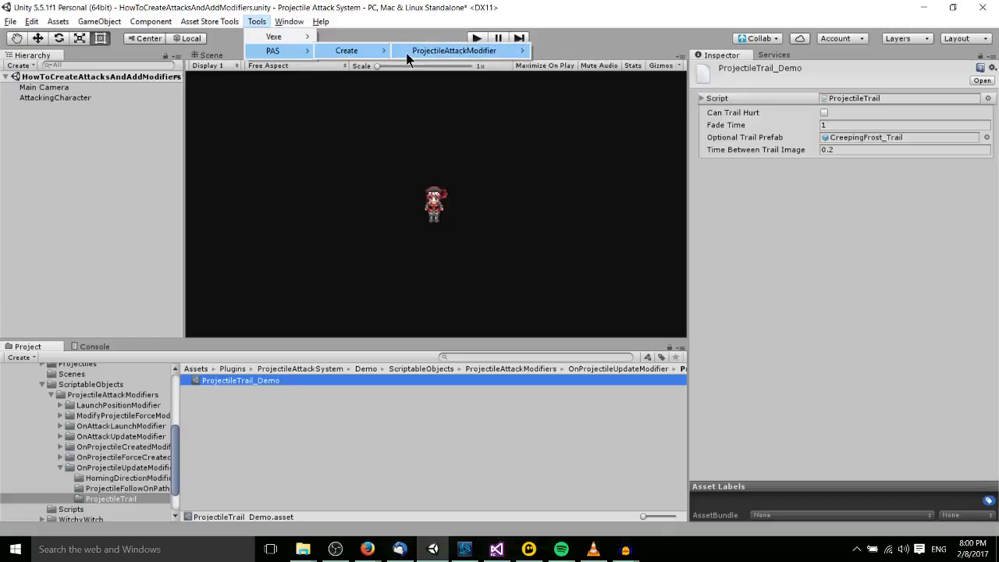
{"action": "mouse_move", "coordinate": [405, 54]}
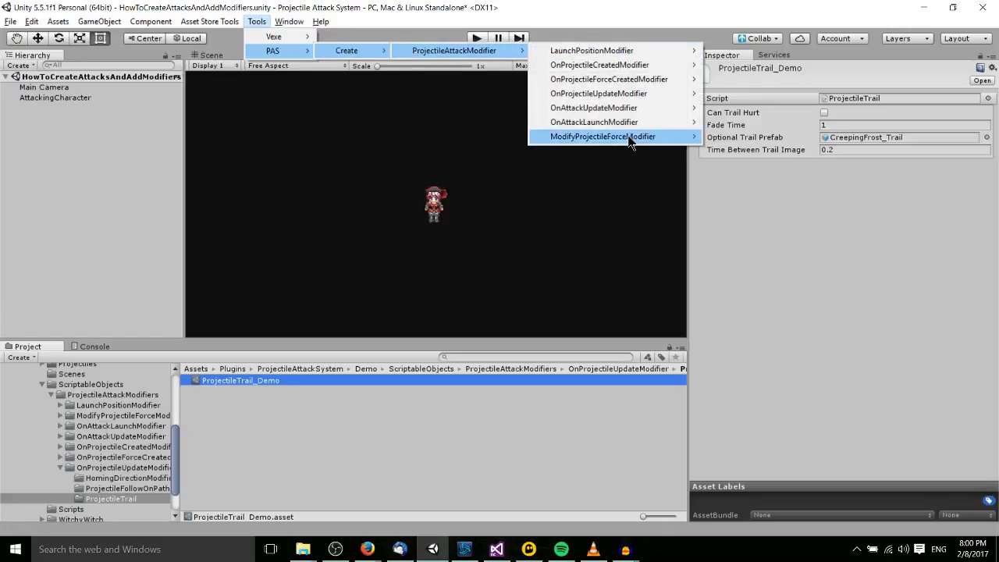
{"action": "mouse_move", "coordinate": [629, 136]}
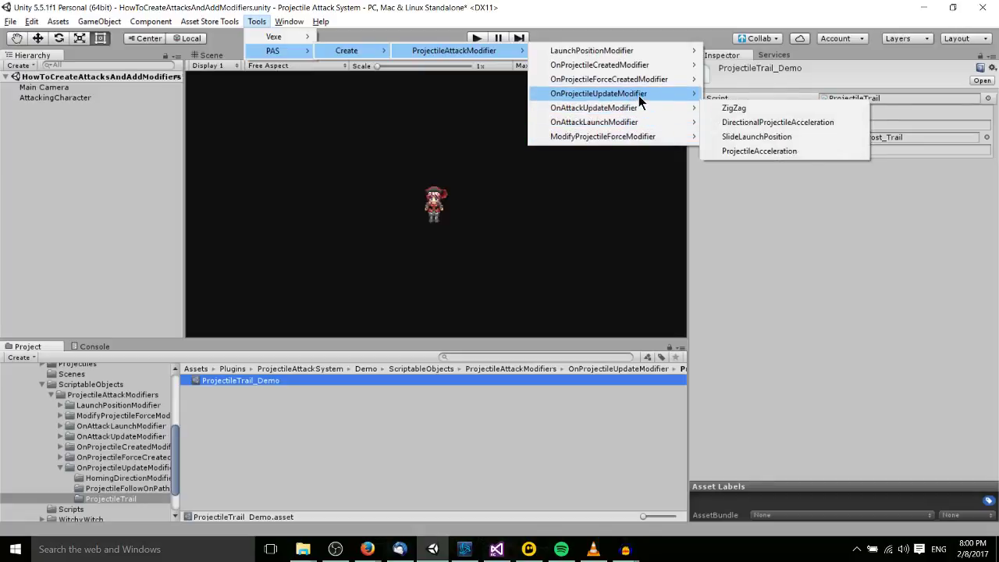
{"action": "mouse_move", "coordinate": [638, 96]}
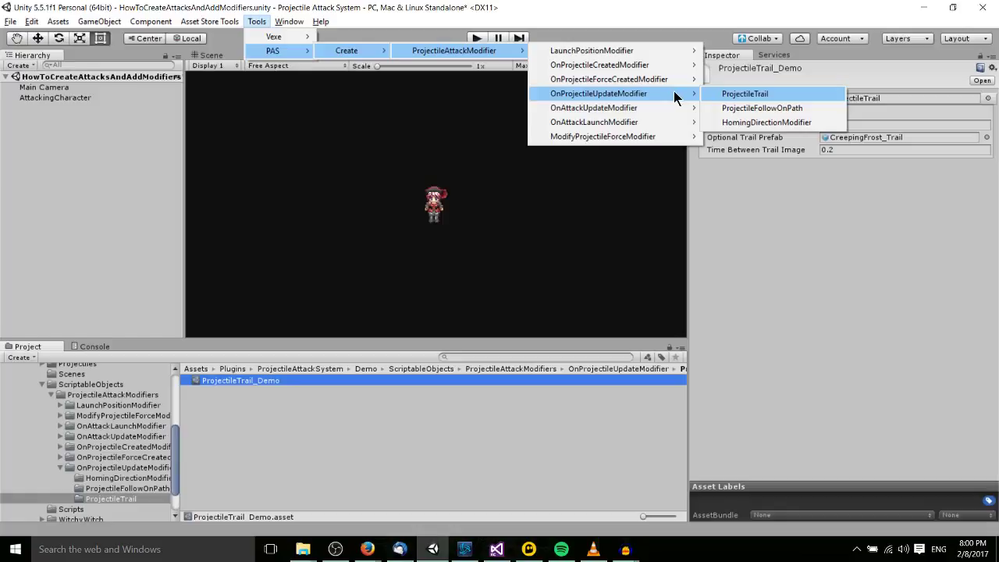
{"action": "left_click", "coordinate": [720, 95]}
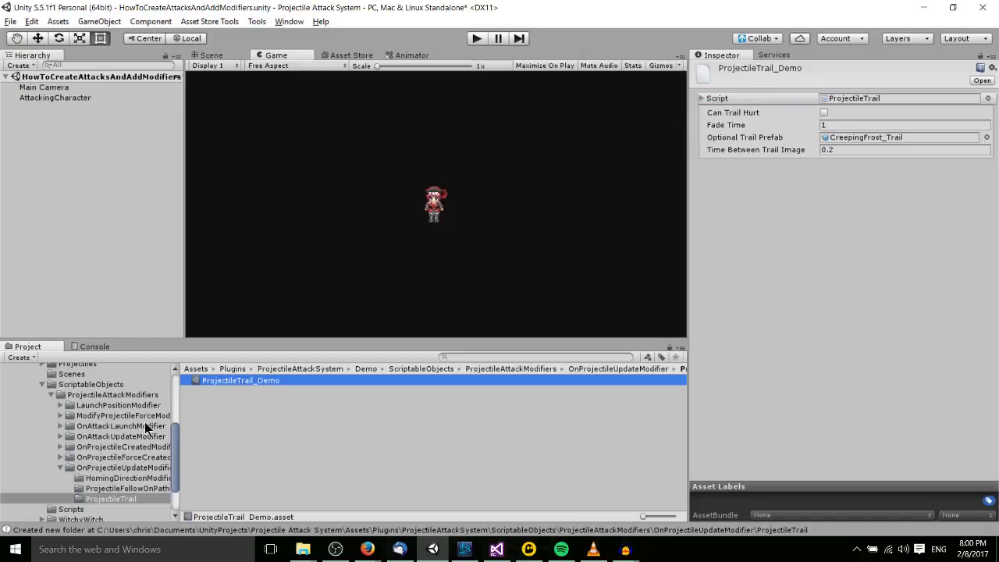
Replace Element 0 of AttackingCharacter's Event Modifiers with the ProjectileTrail asset from ScriptableObjects/ProjectileAttackModifiers/OnProjectileUpdateModifier/ProjectileTrail.
{"action": "scroll", "coordinate": [57, 417], "scroll_direction": "up", "scroll_amount": 2}
{"action": "left_click", "coordinate": [32, 381]}
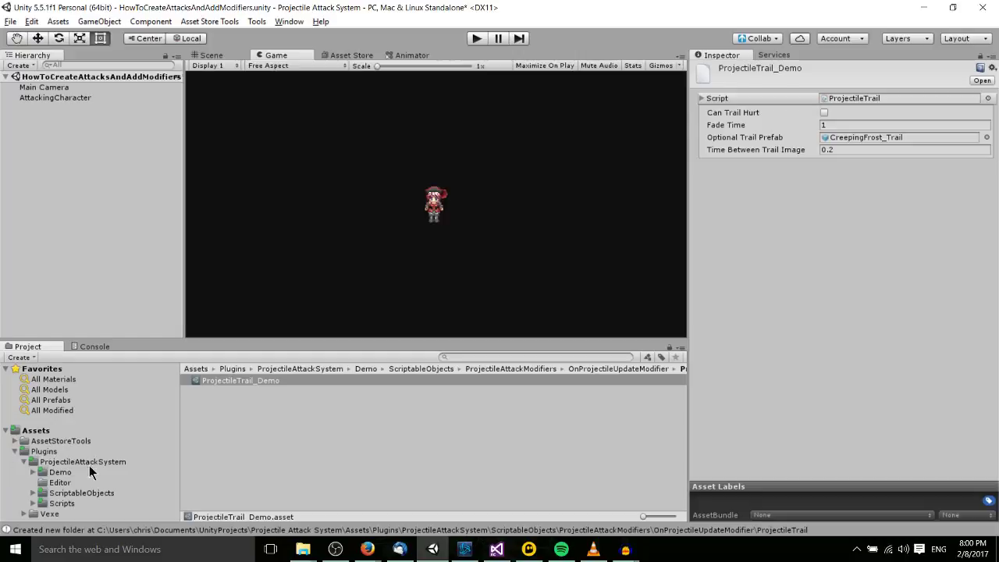
{"action": "left_click", "coordinate": [29, 493]}
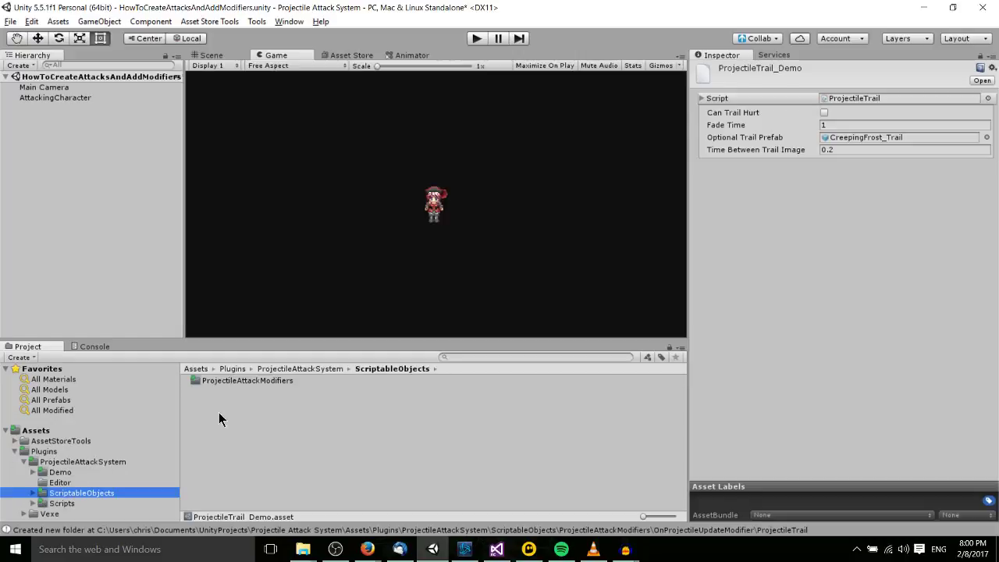
{"action": "left_click", "coordinate": [33, 492]}
{"action": "left_click", "coordinate": [42, 494]}
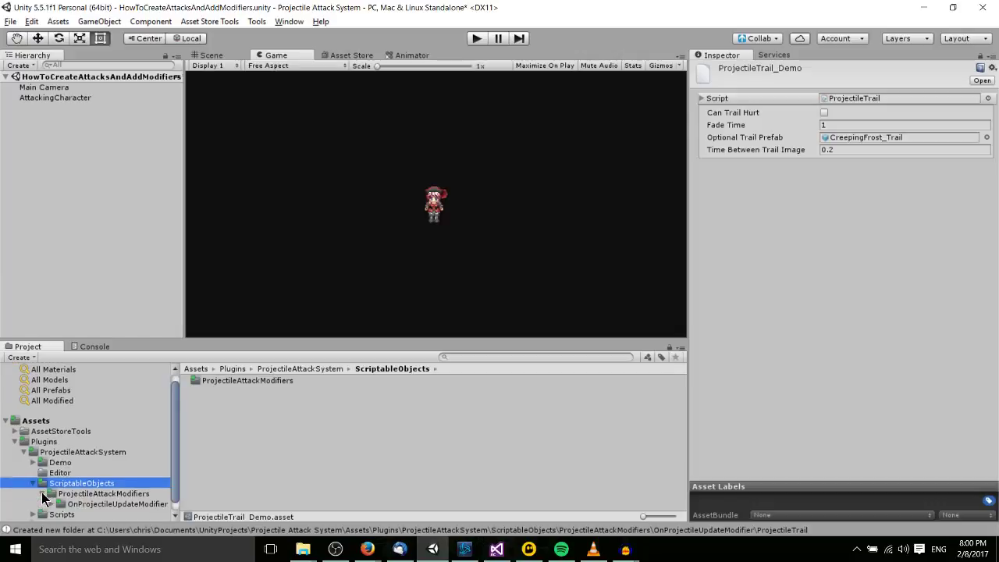
{"action": "left_click", "coordinate": [52, 493]}
{"action": "scroll", "coordinate": [115, 474], "scroll_direction": "down", "scroll_amount": 1}
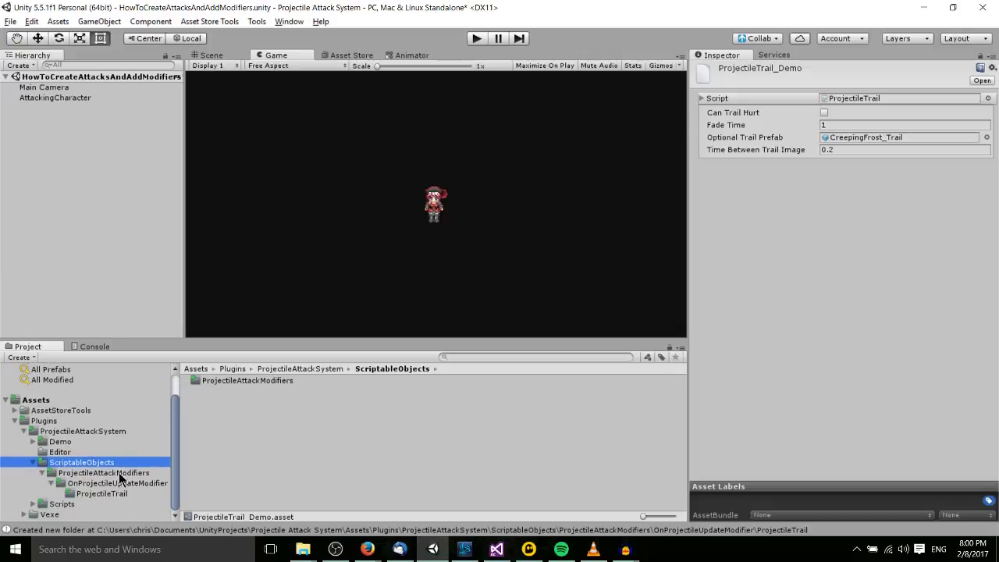
{"action": "left_click", "coordinate": [71, 491]}
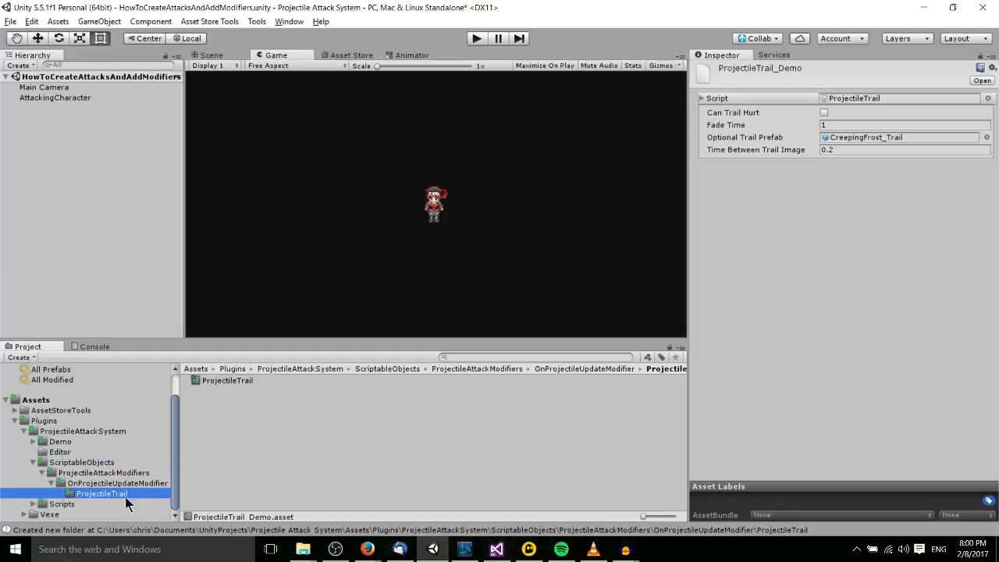
{"action": "left_click", "coordinate": [88, 99]}
{"action": "left_click_drag", "start_coordinate": [243, 382], "coordinate": [924, 261]}
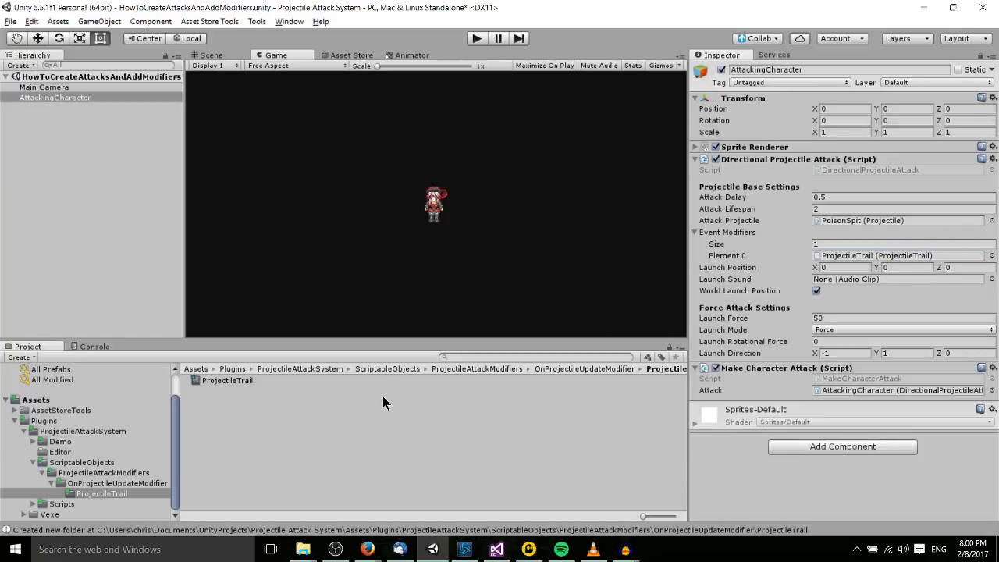
Search the project for "poison" and set the ProjectileTrail asset's Optional Trail Prefab to PoisonSpit.
{"action": "left_click", "coordinate": [224, 382]}
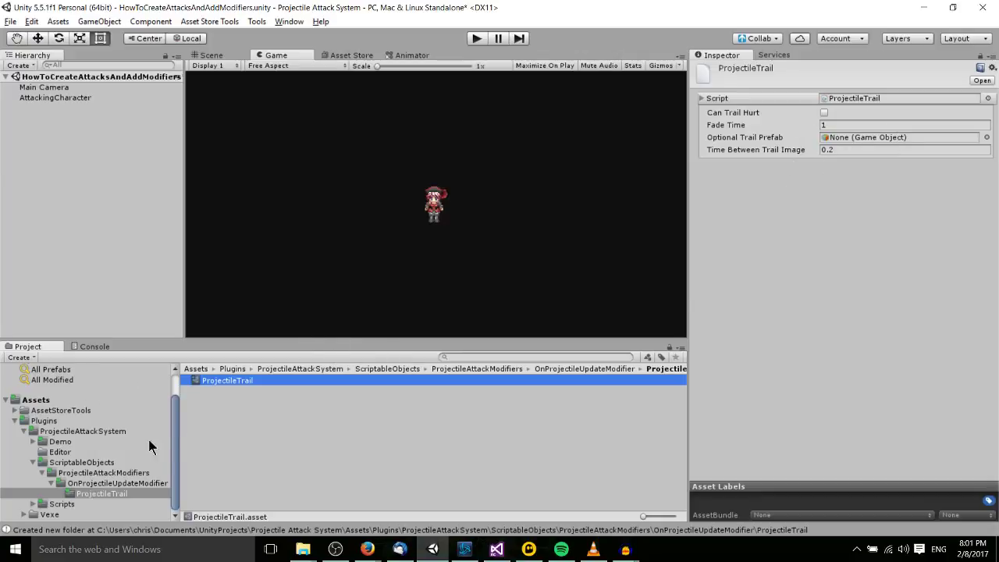
{"action": "left_click", "coordinate": [474, 358]}
{"action": "type", "text": "oison"}
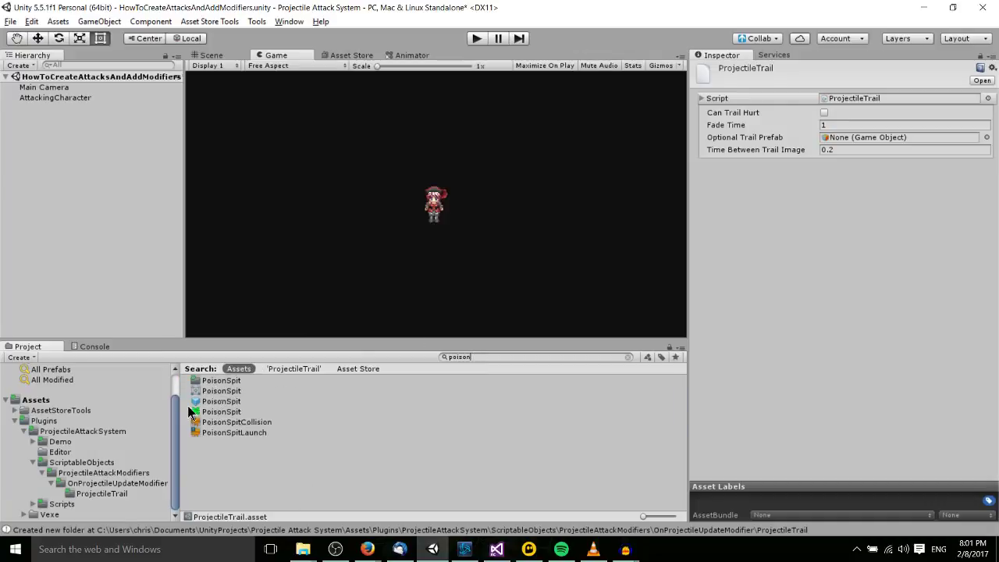
{"action": "left_click_drag", "start_coordinate": [215, 412], "coordinate": [842, 139]}
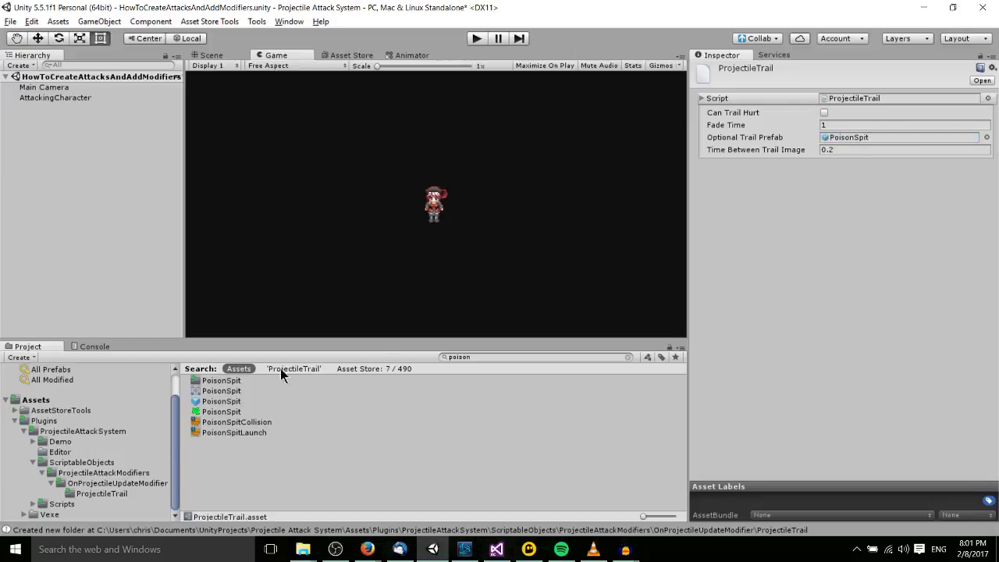
Find the PoisonSpit prefab in the search results, expand its Sprite Renderer settings, and place an instance in the scene beside AttackingCharacter.
{"action": "left_click", "coordinate": [218, 401]}
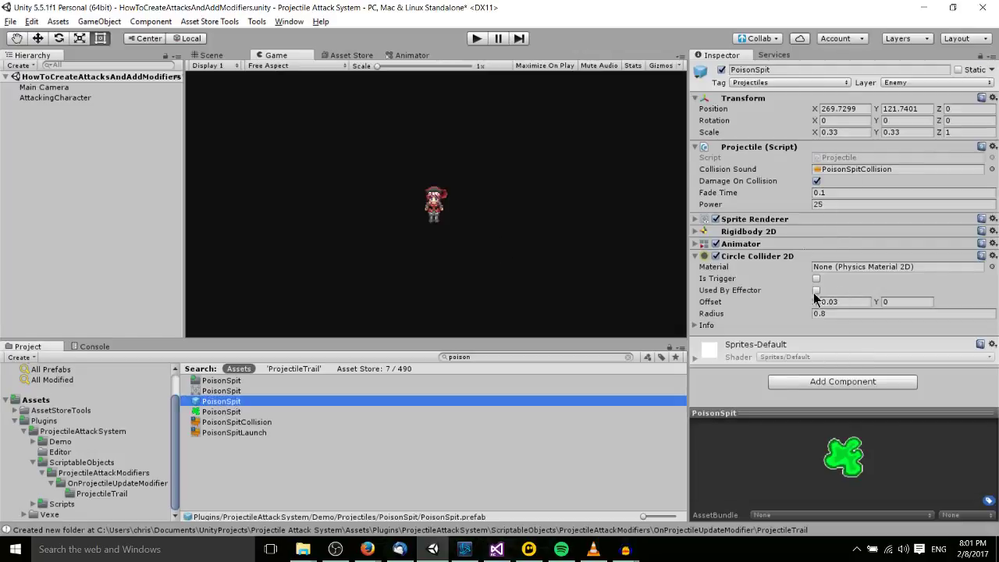
{"action": "left_click", "coordinate": [697, 220]}
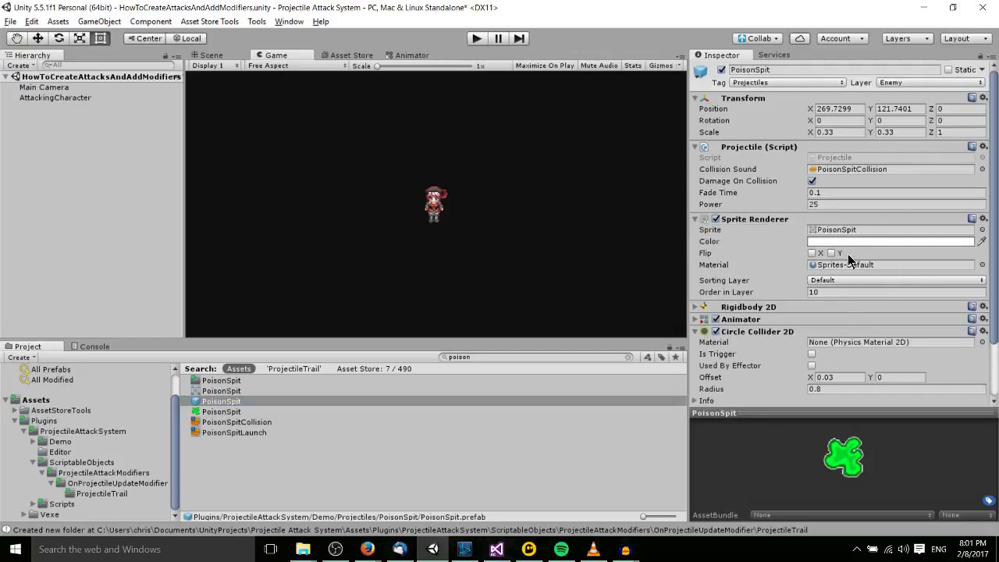
{"action": "right_click", "coordinate": [282, 401]}
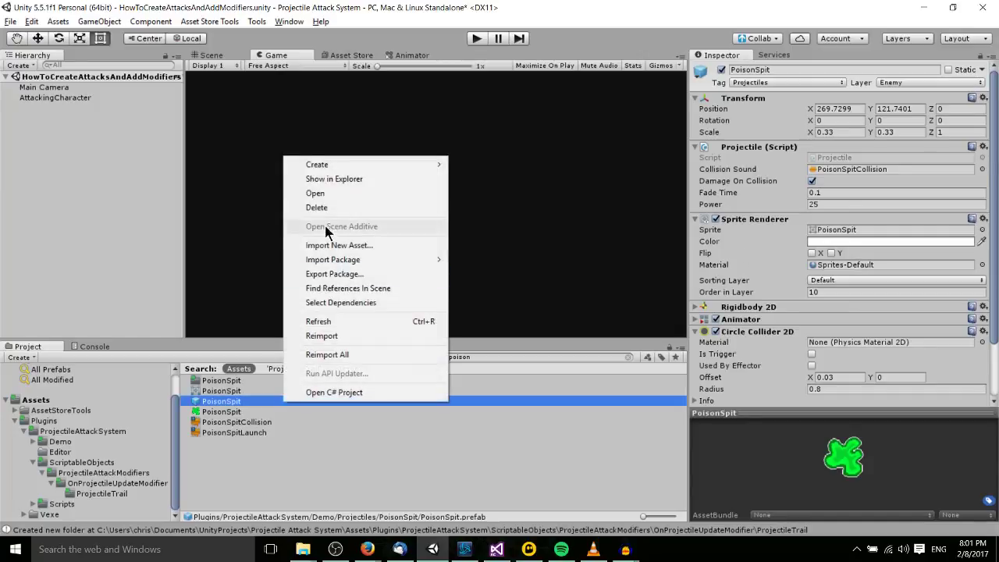
{"action": "left_click", "coordinate": [398, 158]}
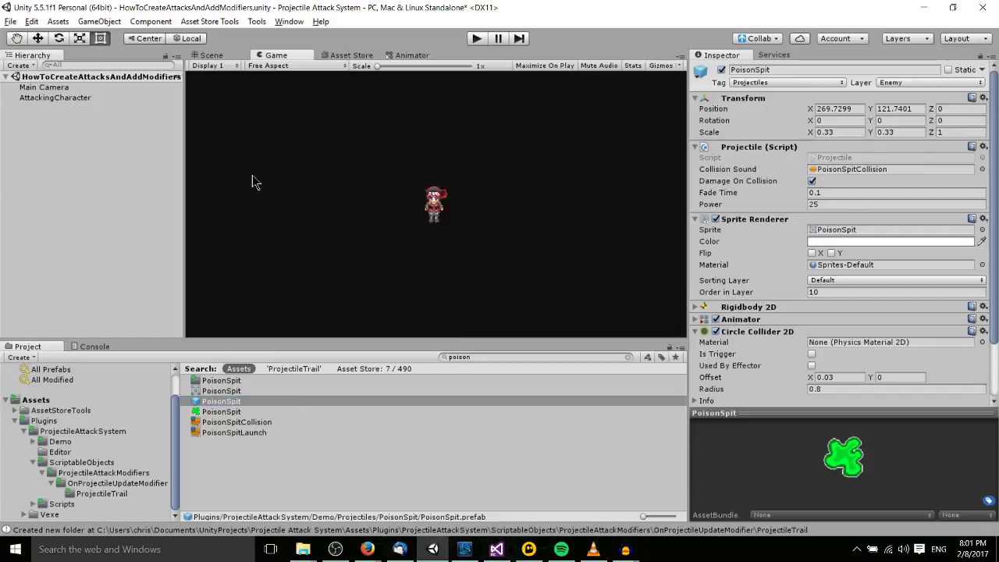
{"action": "left_click", "coordinate": [210, 56]}
{"action": "left_click_drag", "start_coordinate": [222, 412], "coordinate": [314, 162]}
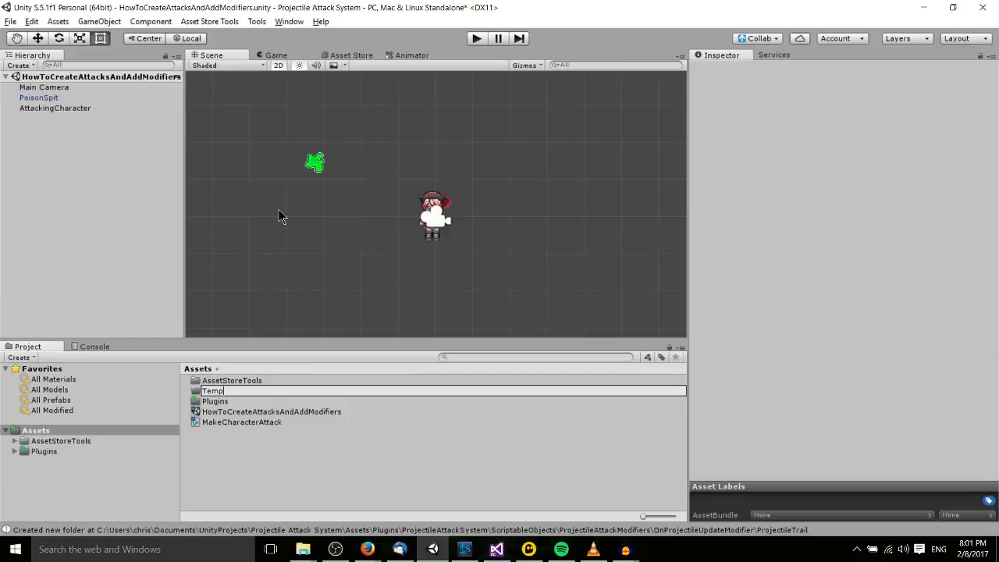
Name the new folder in Assets TempPrefabs and open it.
{"action": "type", "text": "Prefabs"}
{"action": "key", "text": "Return"}
{"action": "double_click", "coordinate": [238, 398]}
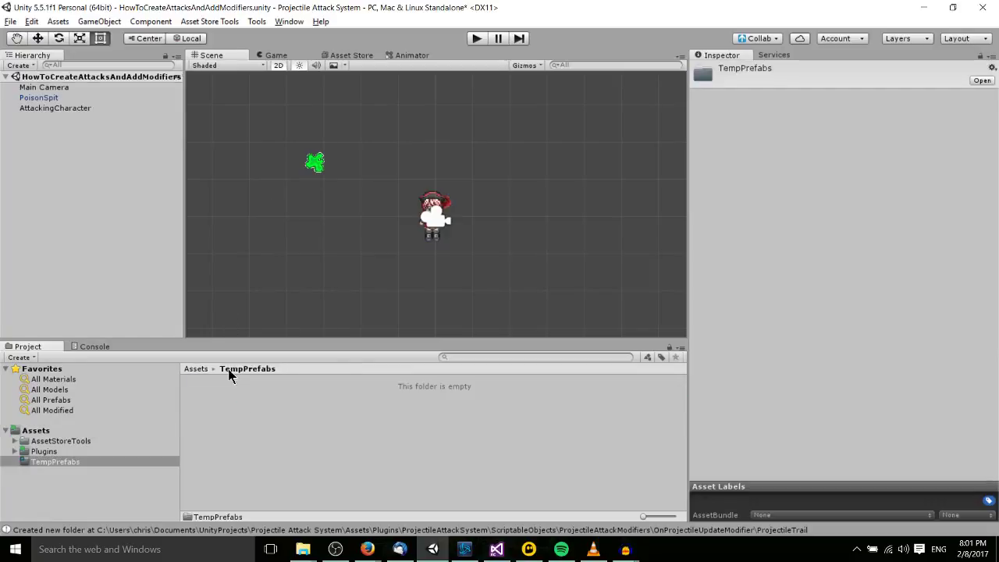
Save the scene's PoisonSpit object as a prefab in TempPrefabs and rename the prefab PoisonSpit_Trail.
{"action": "left_click_drag", "start_coordinate": [49, 97], "coordinate": [355, 474]}
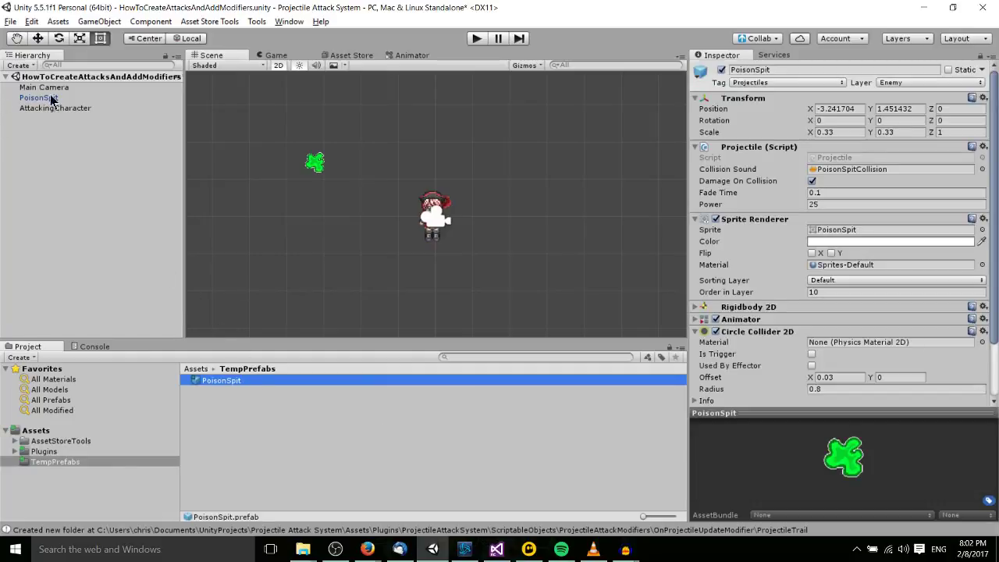
{"action": "left_click", "coordinate": [262, 406]}
{"action": "left_click", "coordinate": [247, 381]}
{"action": "left_click", "coordinate": [290, 380]}
{"action": "type", "text": "_Trail"}
{"action": "key", "text": "Return"}
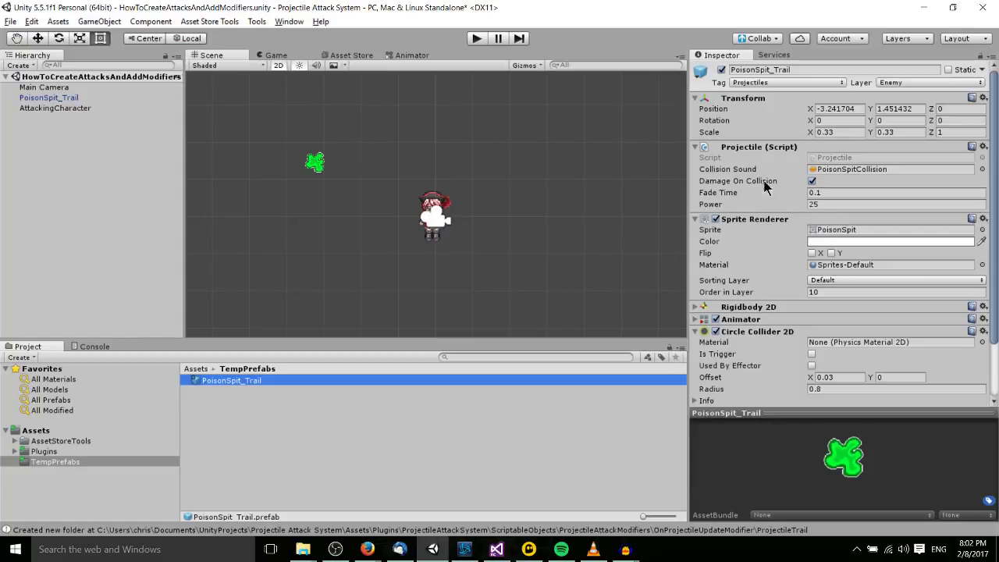
Set the alpha of PoisonSpit_Trail's Sprite Renderer color to 127.
{"action": "left_click", "coordinate": [816, 243]}
{"action": "left_click_drag", "start_coordinate": [714, 159], "coordinate": [634, 103]}
{"action": "left_click_drag", "start_coordinate": [658, 321], "coordinate": [607, 325]}
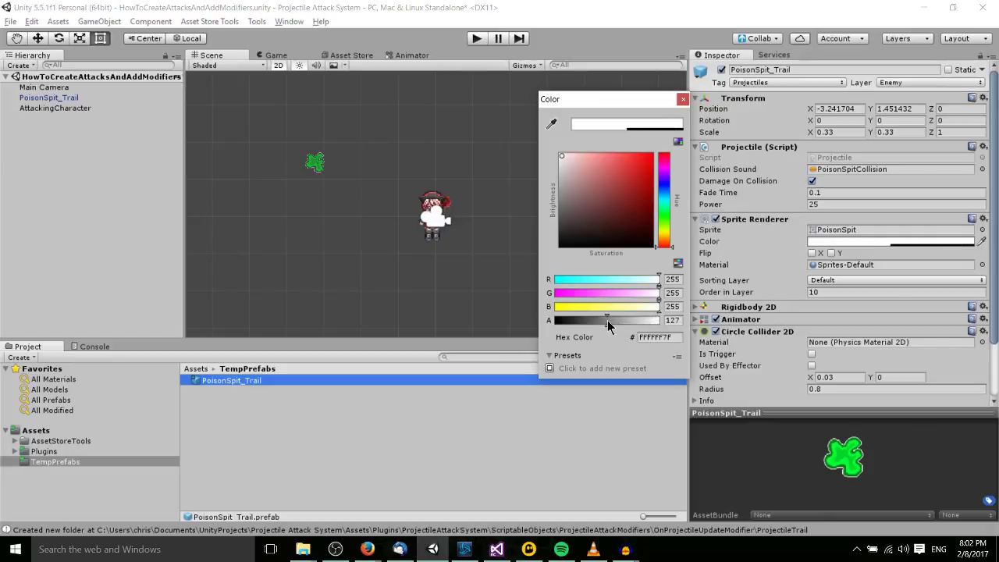
{"action": "left_click", "coordinate": [684, 100]}
Delete the PoisonSpit_Trail instance from the scene.
{"action": "left_click", "coordinate": [39, 108]}
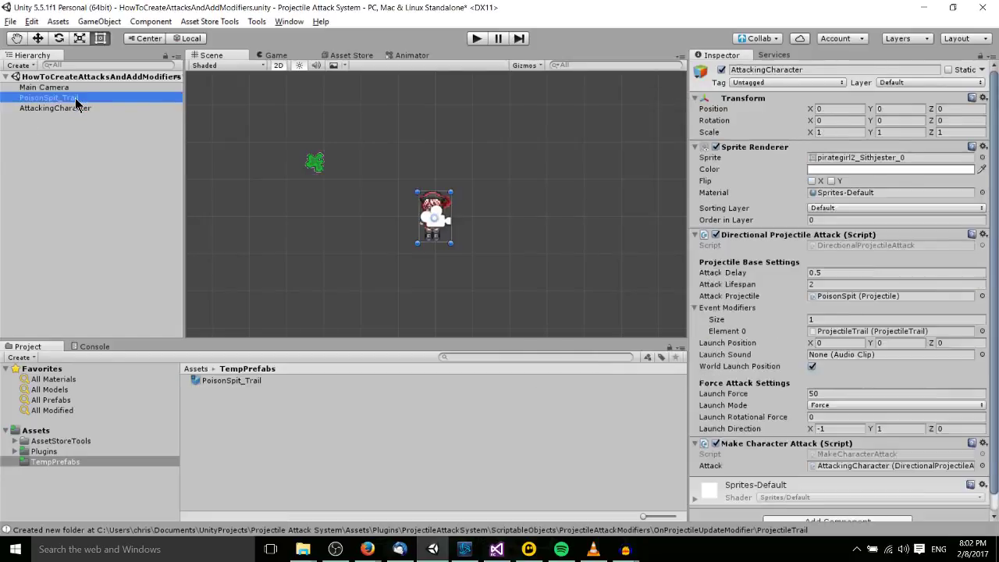
{"action": "left_click", "coordinate": [75, 100]}
{"action": "key", "text": "Delete"}
Open AttackingCharacter's ProjectileTrail modifier, search the project for "Poison", and set Optional Trail Prefab to PoisonSpit_Trail.
{"action": "left_click", "coordinate": [76, 98]}
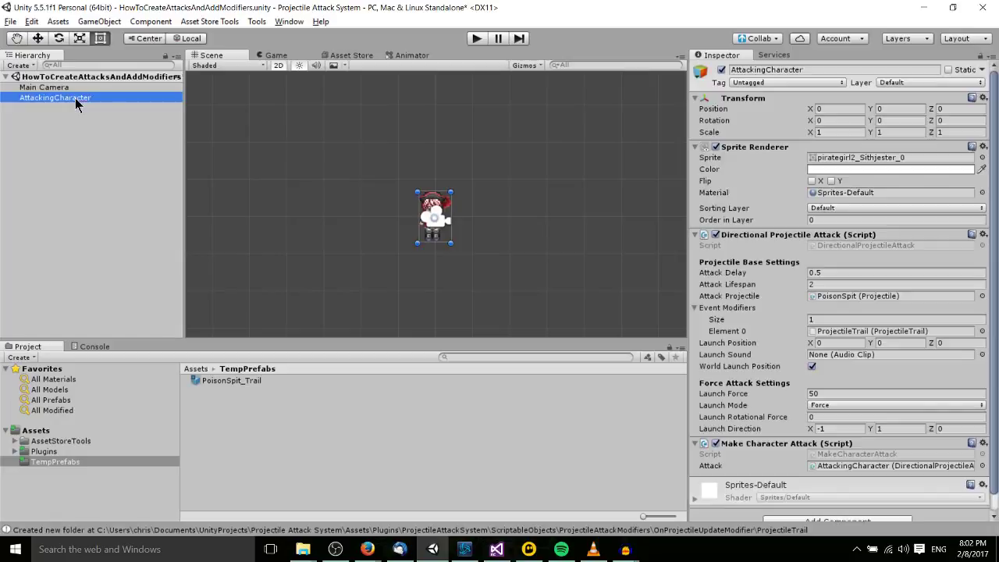
{"action": "double_click", "coordinate": [845, 332]}
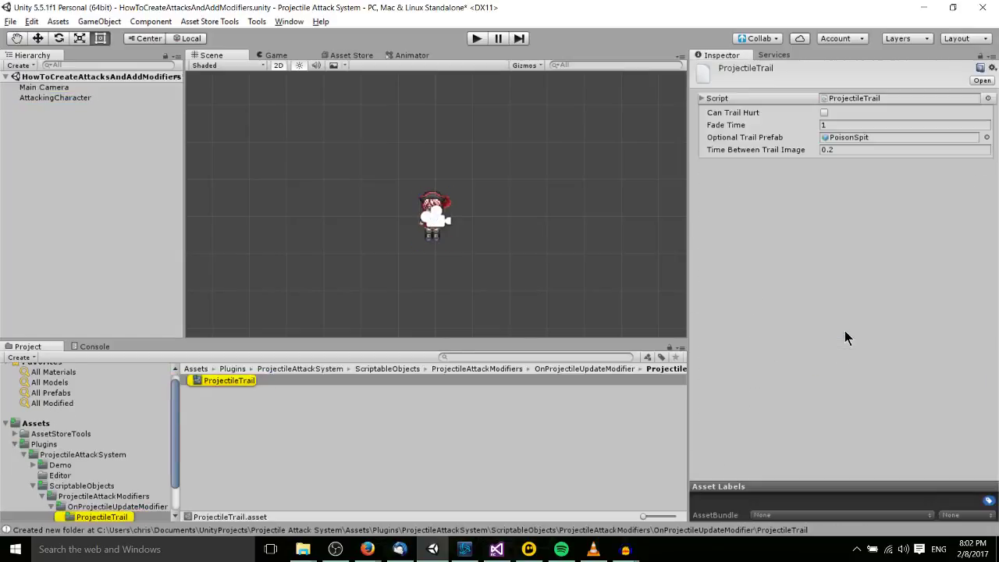
{"action": "left_click", "coordinate": [492, 356]}
{"action": "type", "text": "Pr"}
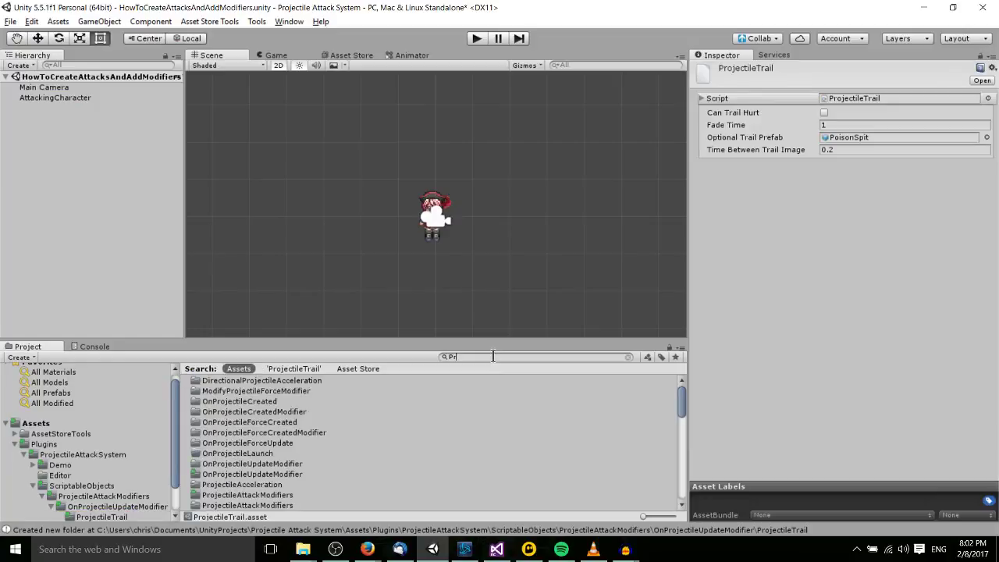
{"action": "key", "text": "BackSpace"}
{"action": "type", "text": "oison"}
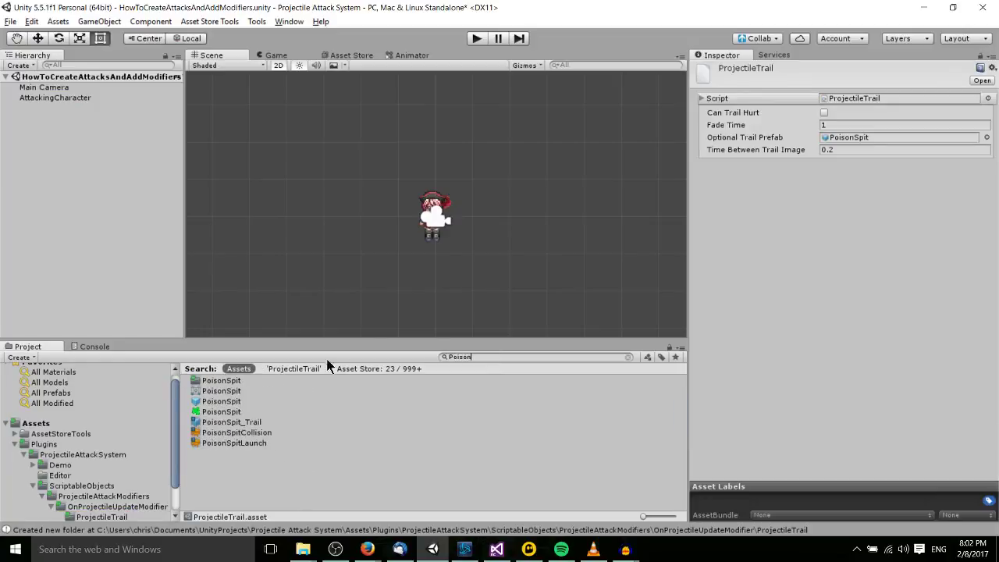
{"action": "left_click_drag", "start_coordinate": [242, 422], "coordinate": [872, 142]}
Run the scene in the Game view to check the attack's trail, and stop it.
{"action": "left_click", "coordinate": [277, 55]}
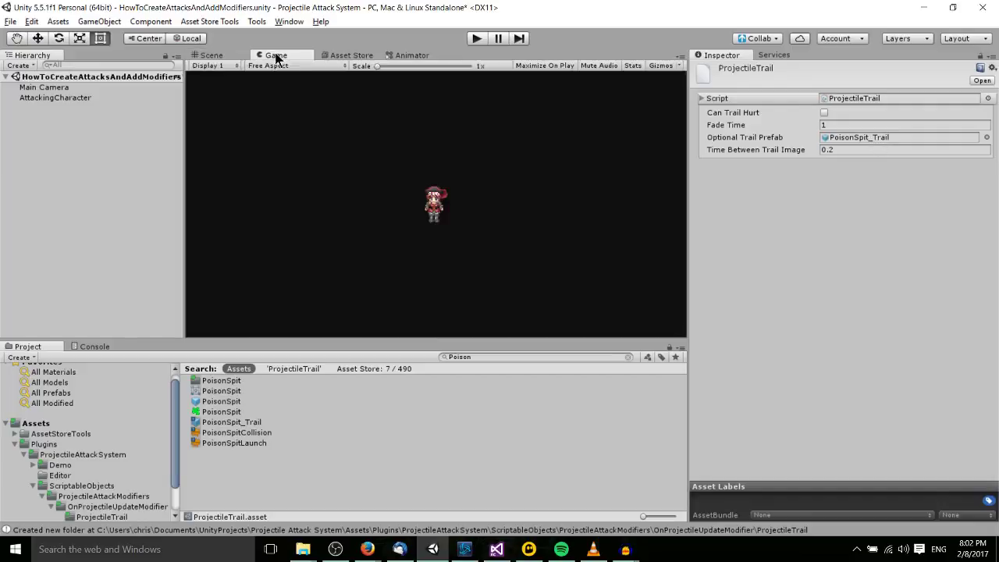
{"action": "left_click", "coordinate": [478, 39]}
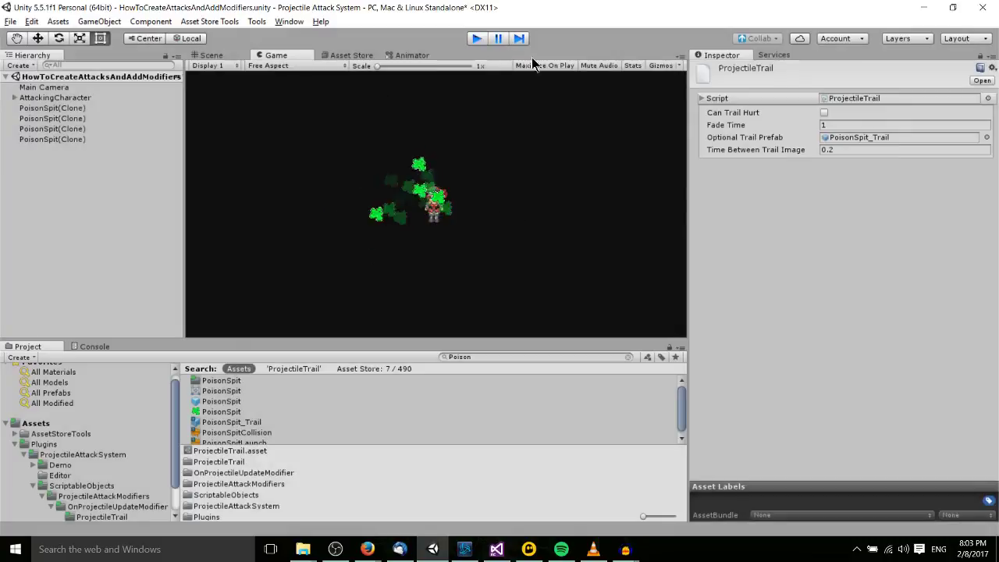
{"action": "left_click", "coordinate": [477, 38]}
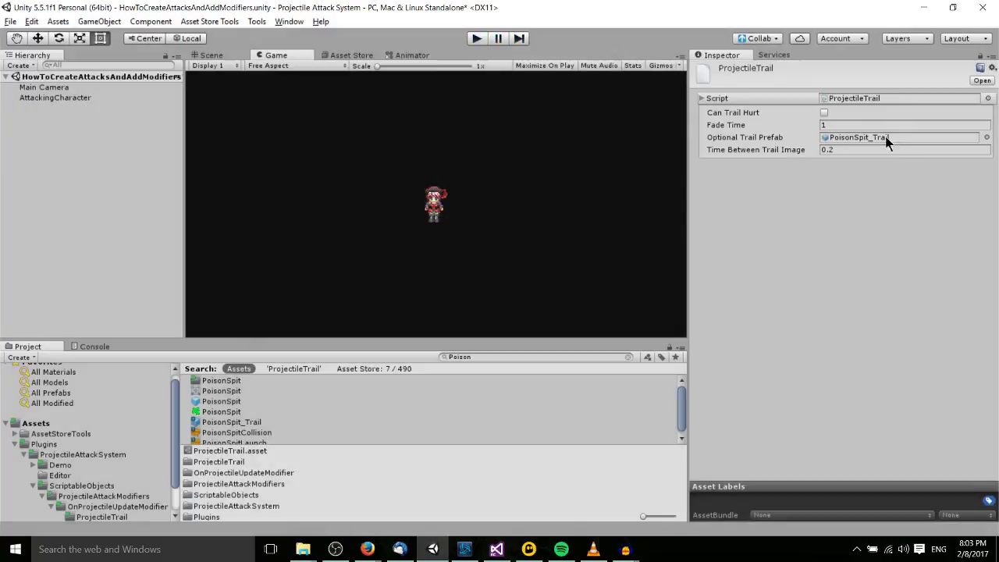
Remove the Circle Collider 2D and Rigidbody 2D components from the PoisonSpit_Trail prefab and test the attack in play mode.
{"action": "double_click", "coordinate": [898, 138]}
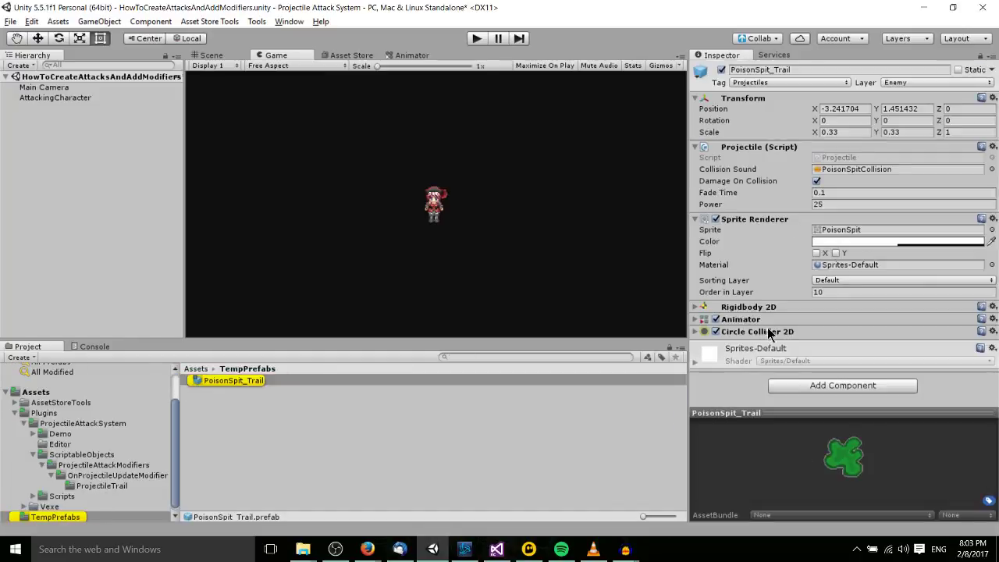
{"action": "left_click", "coordinate": [993, 330]}
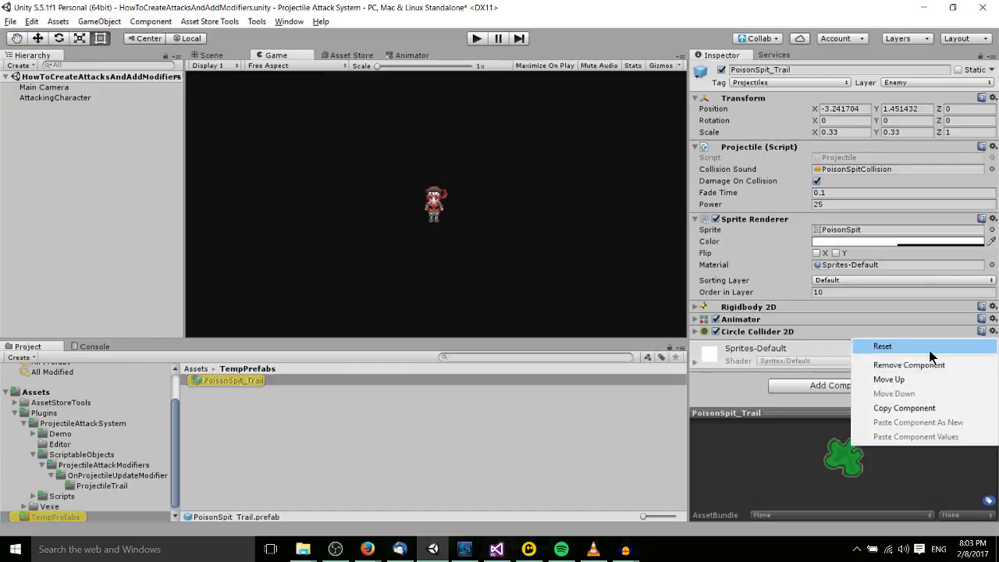
{"action": "left_click", "coordinate": [905, 365]}
{"action": "left_click", "coordinate": [992, 307]}
{"action": "left_click", "coordinate": [973, 342]}
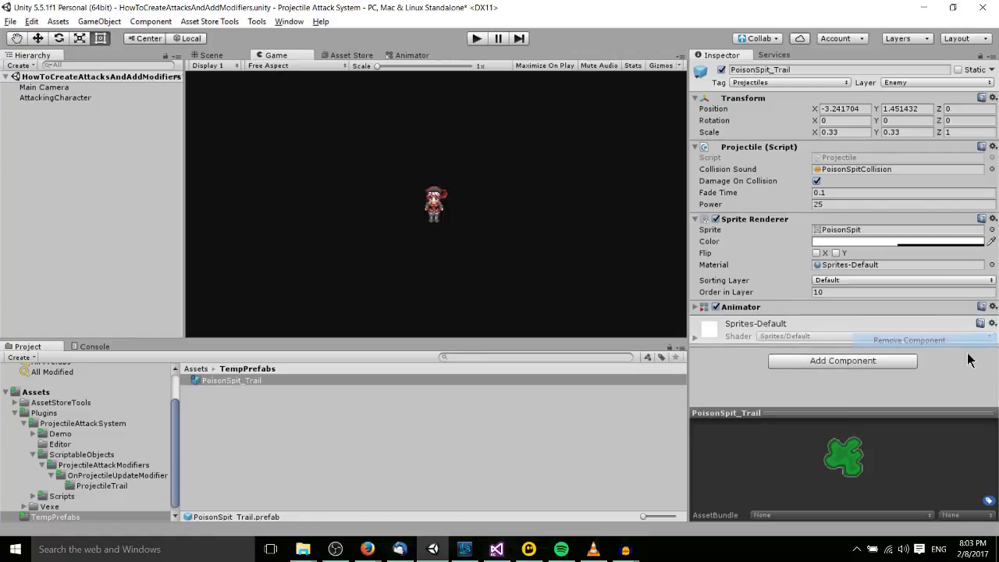
{"action": "left_click", "coordinate": [476, 39]}
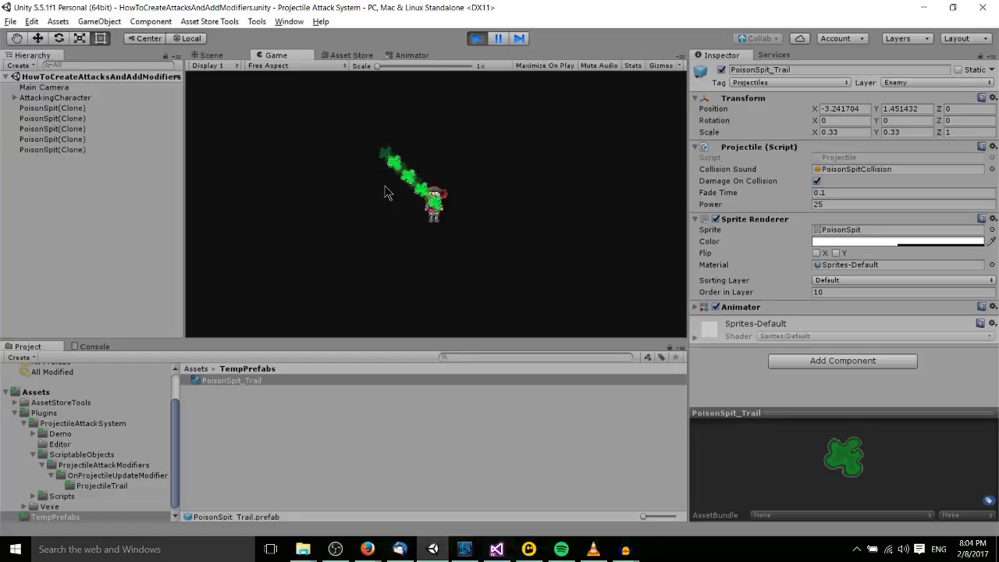
{"action": "left_click", "coordinate": [476, 39]}
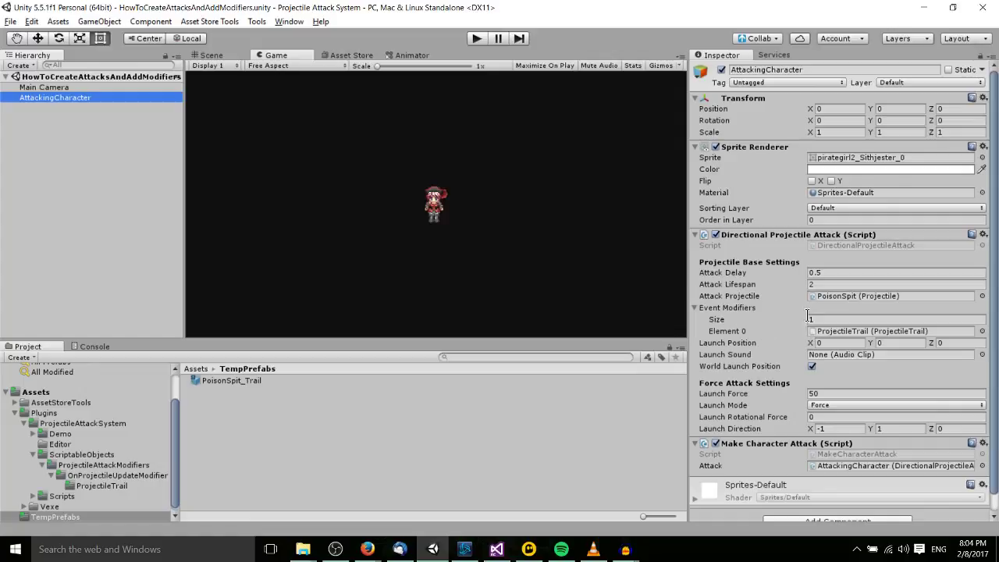
Search the project for "acceleration", add ProjectileAcceleration_Demo to AttackingCharacter's Event Modifiers, and run the scene to test it.
{"action": "left_click", "coordinate": [587, 355]}
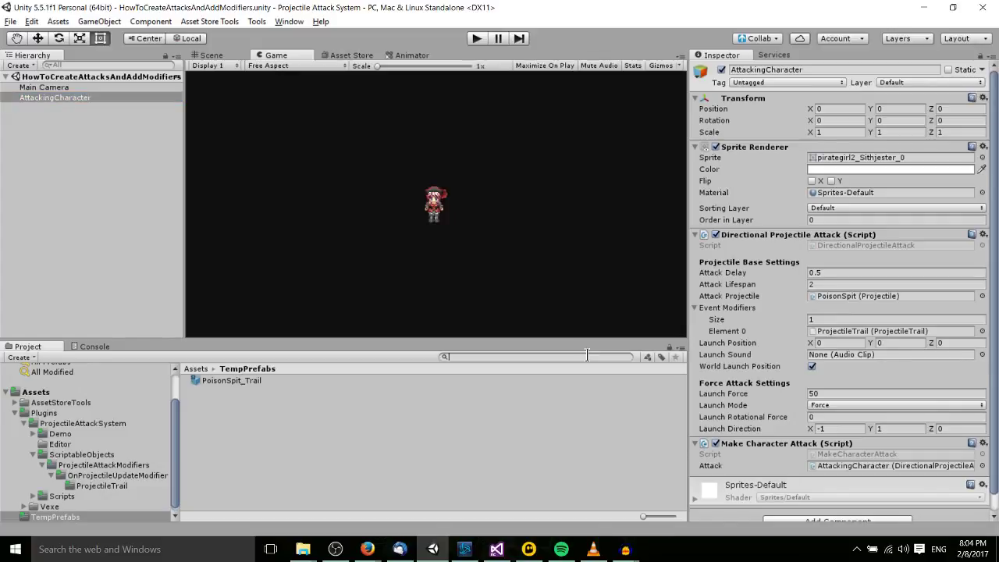
{"action": "type", "text": "acceleration"}
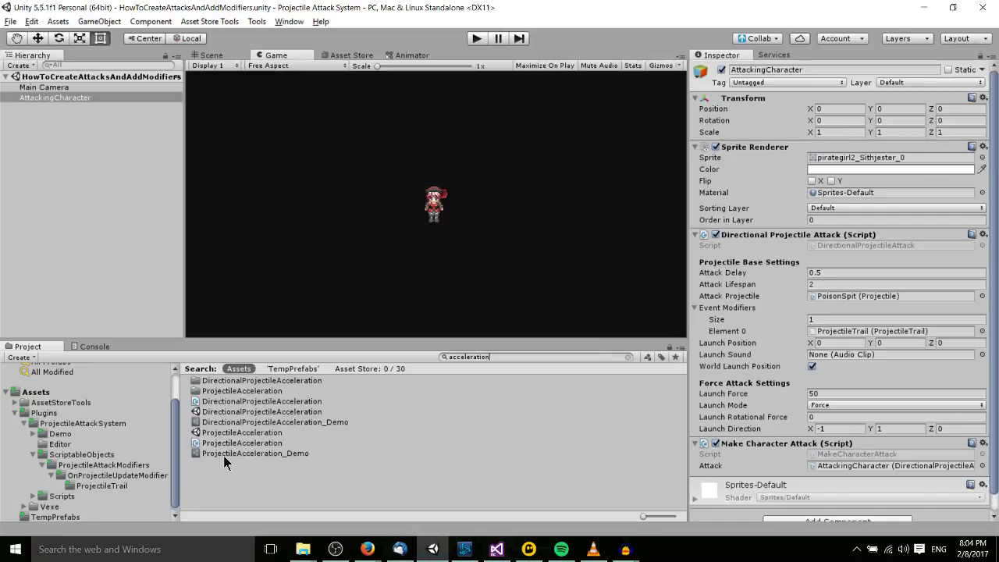
{"action": "left_click_drag", "start_coordinate": [232, 454], "coordinate": [734, 316]}
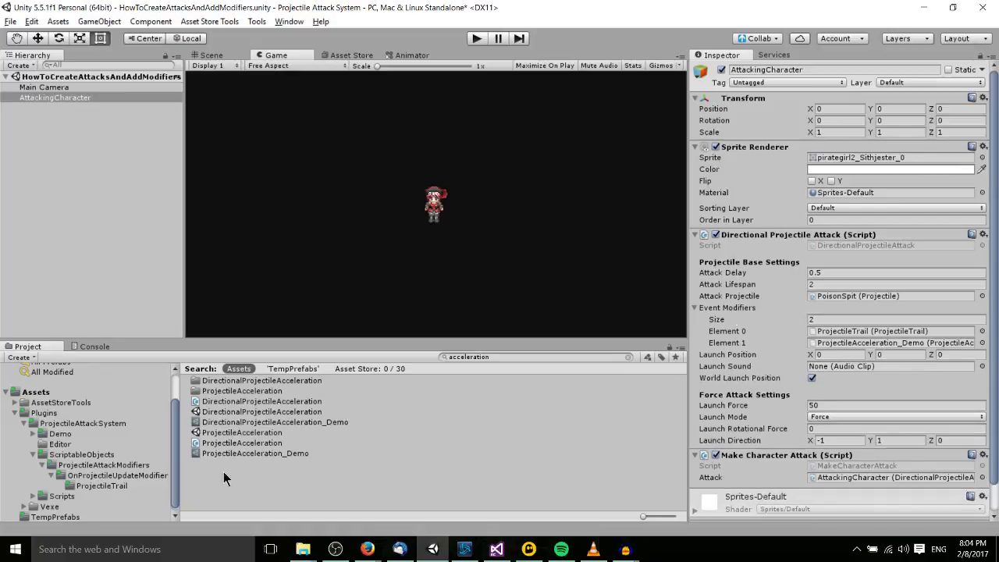
{"action": "left_click", "coordinate": [249, 453]}
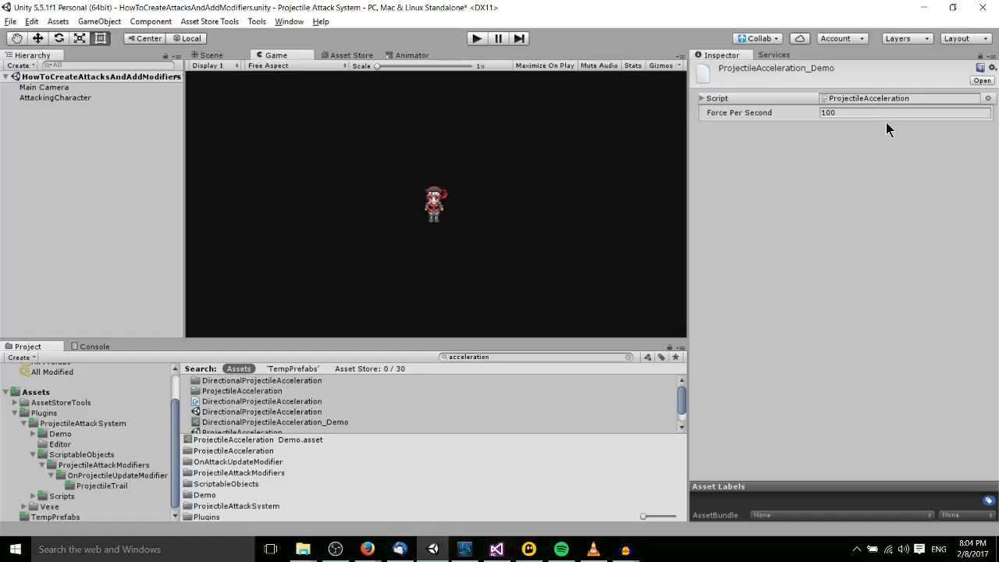
{"action": "left_click", "coordinate": [477, 38]}
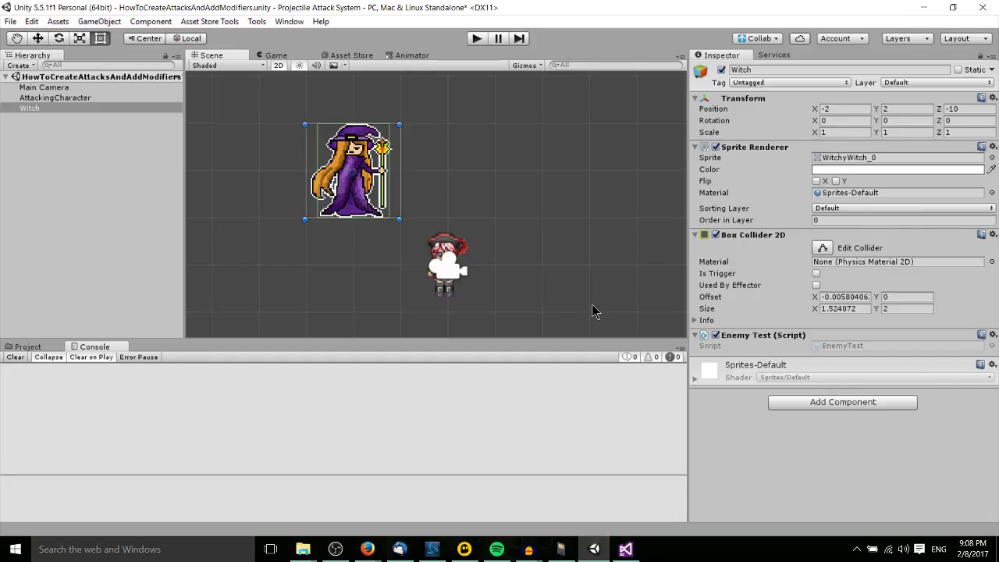
Edit the Witch's EnemyTest script in Visual Studio so the class also implements IProjectileDamagable, save it, and return to Unity.
{"action": "middle_click_drag", "start_coordinate": [572, 296], "coordinate": [551, 281]}
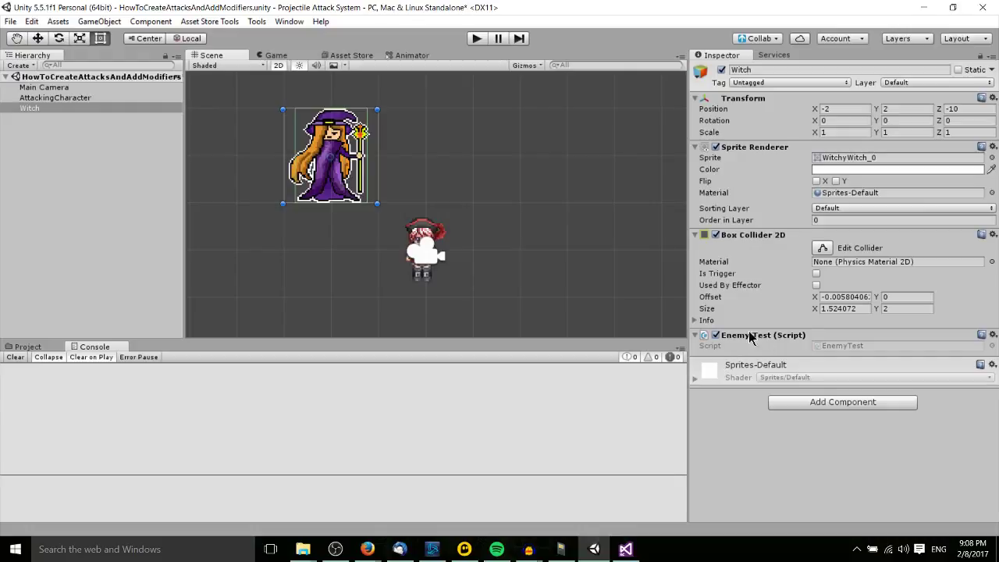
{"action": "left_click", "coordinate": [993, 335]}
{"action": "left_click", "coordinate": [908, 453]}
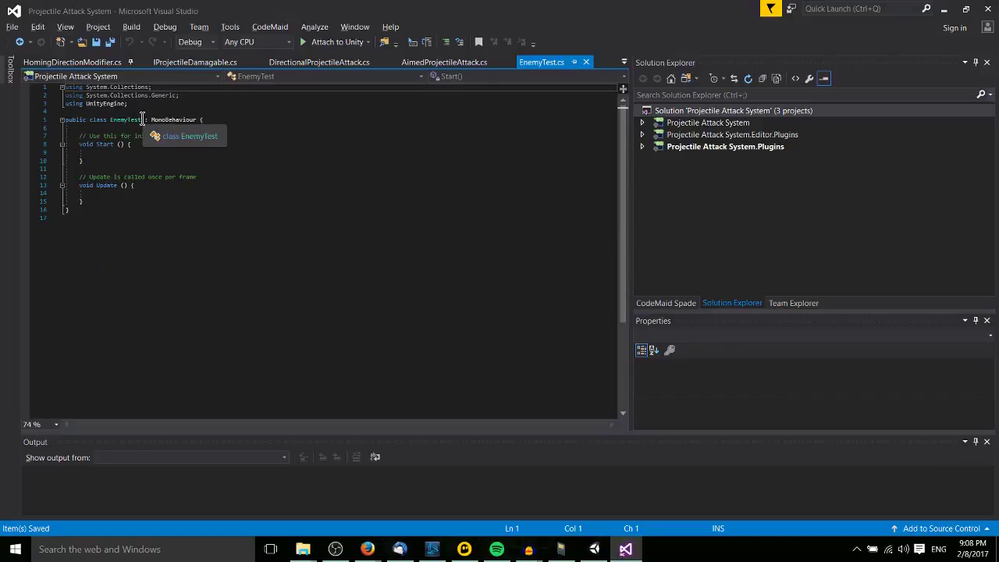
{"action": "left_click", "coordinate": [196, 119]}
{"action": "type", "text": ", I"}
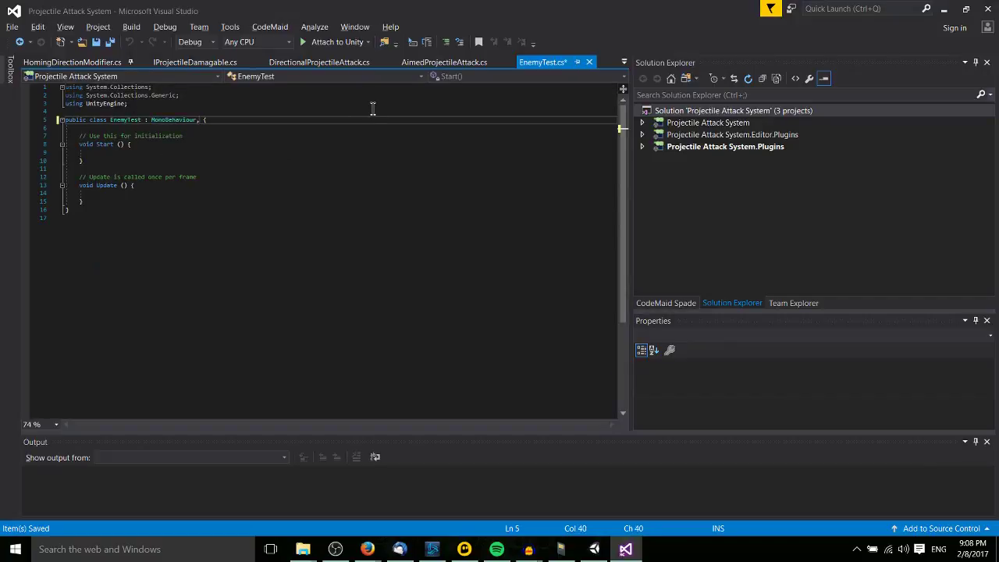
{"action": "type", "text": "Projectile"}
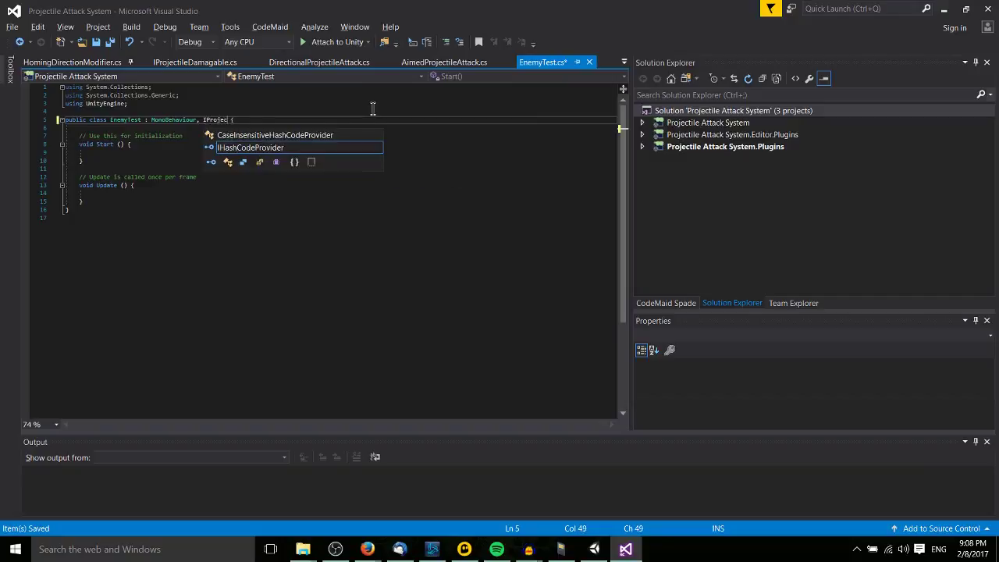
{"action": "type", "text": "Damagable"}
{"action": "key", "text": "ctrl+s"}
{"action": "key", "text": "alt+Tab"}
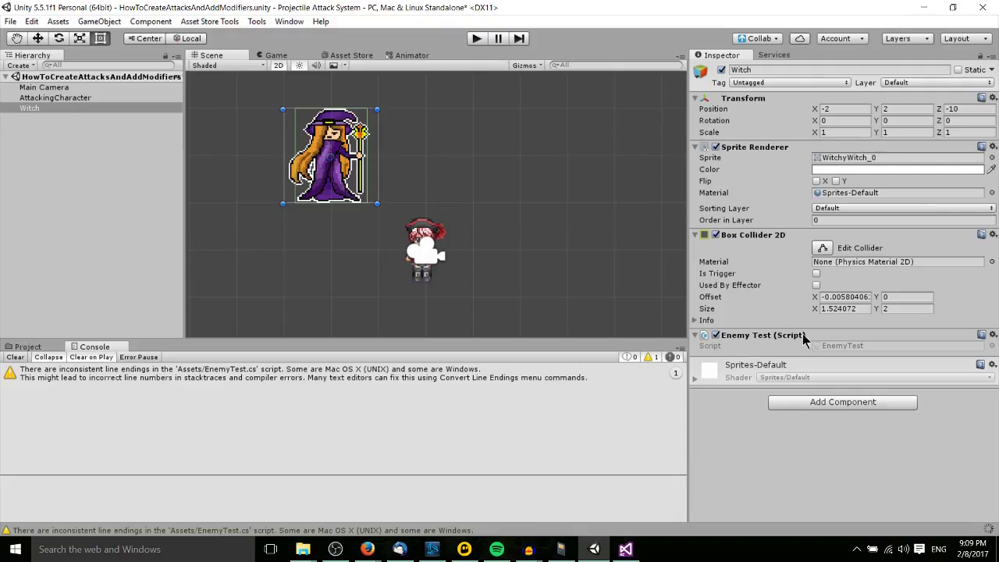
Reopen the Witch's EnemyTest script in Visual Studio and highlight IProjectileDamagable in the class declaration.
{"action": "left_click", "coordinate": [993, 337]}
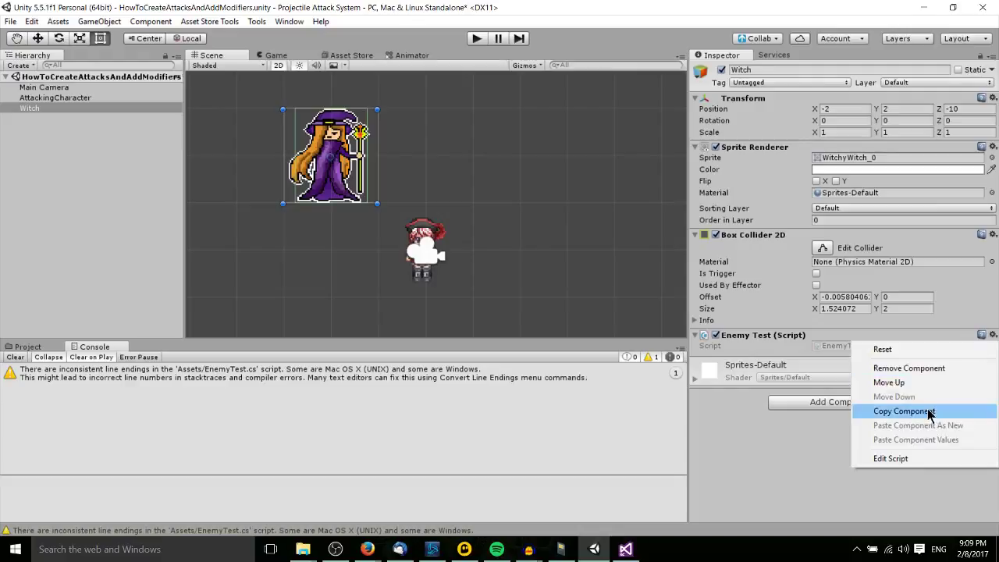
{"action": "left_click", "coordinate": [924, 454]}
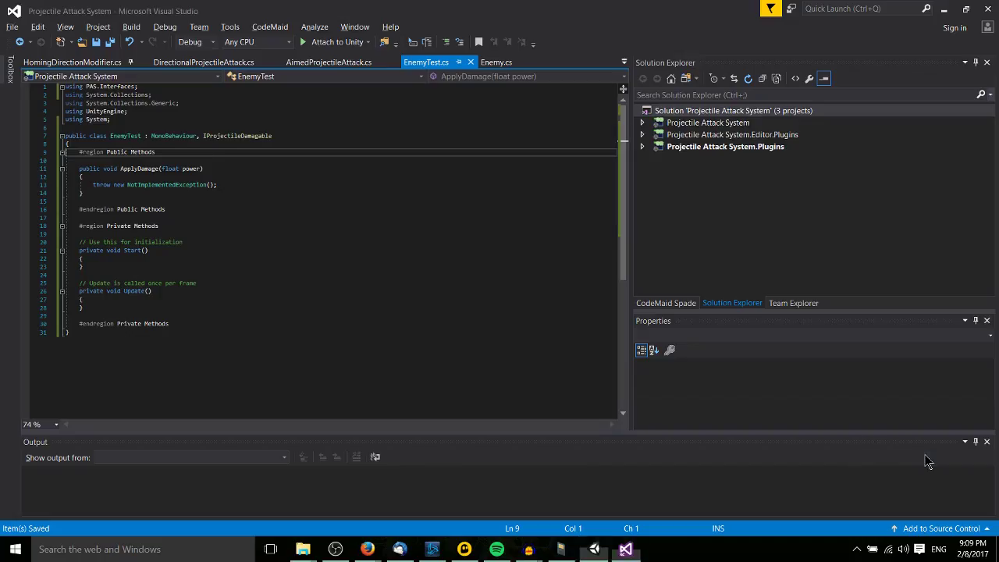
{"action": "left_click", "coordinate": [202, 137]}
{"action": "left_click_drag", "start_coordinate": [202, 137], "coordinate": [271, 137]}
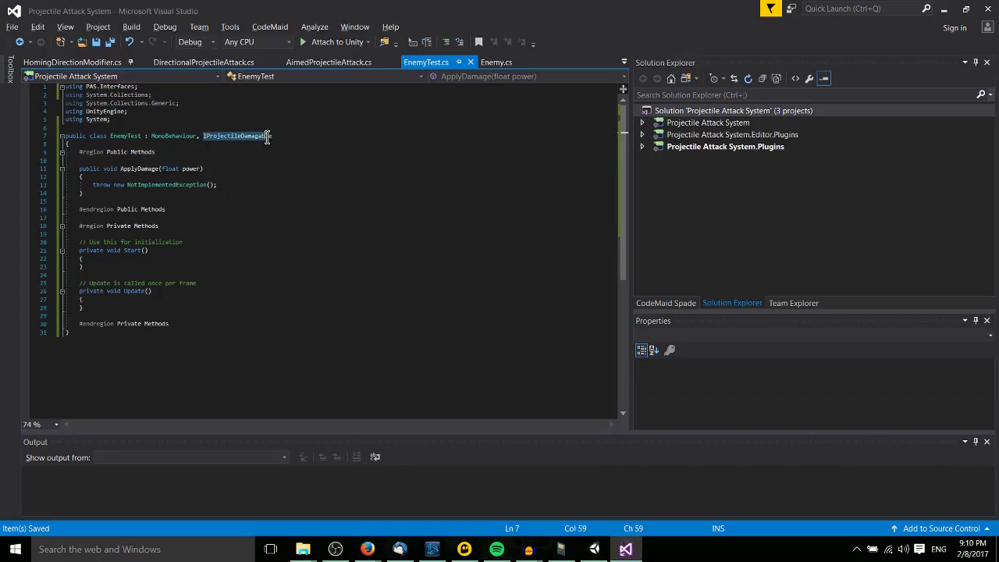
Add a public float health field of 100 to the EnemyTest class and make ApplyDamage subtract power from health.
{"action": "left_click", "coordinate": [276, 144]}
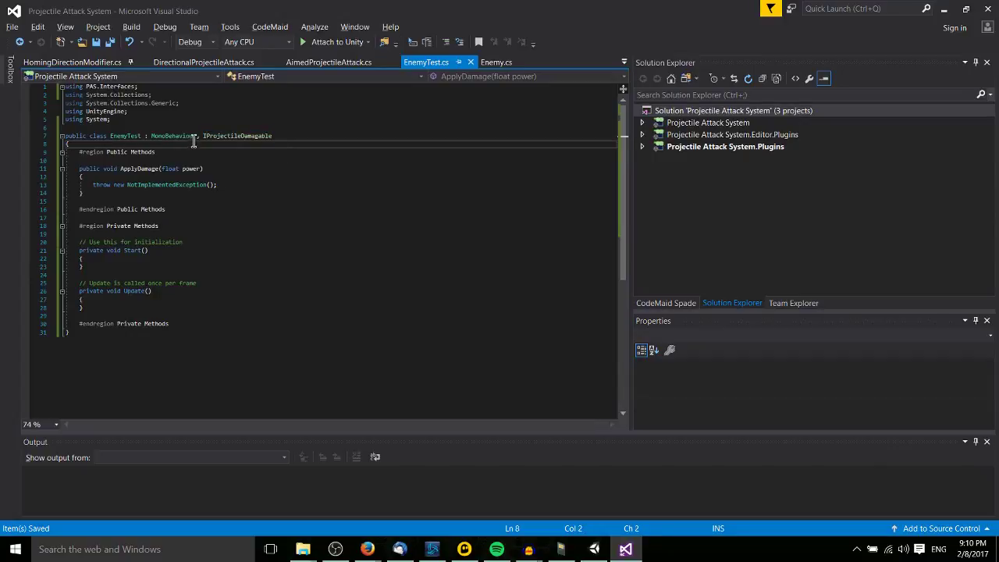
{"action": "double_click", "coordinate": [243, 135]}
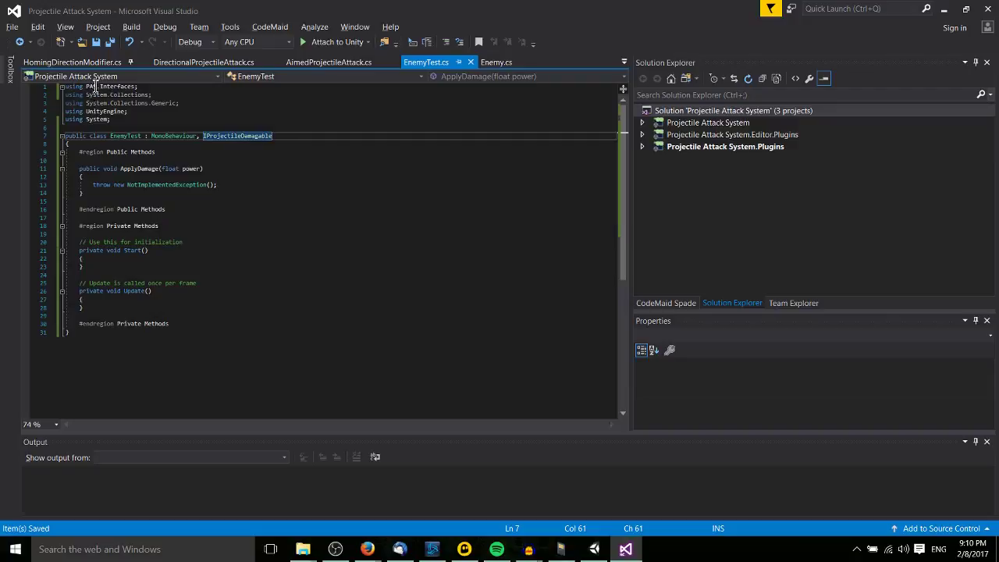
{"action": "mouse_move", "coordinate": [123, 85]}
{"action": "left_click", "coordinate": [172, 143]}
{"action": "key", "text": "Return"}
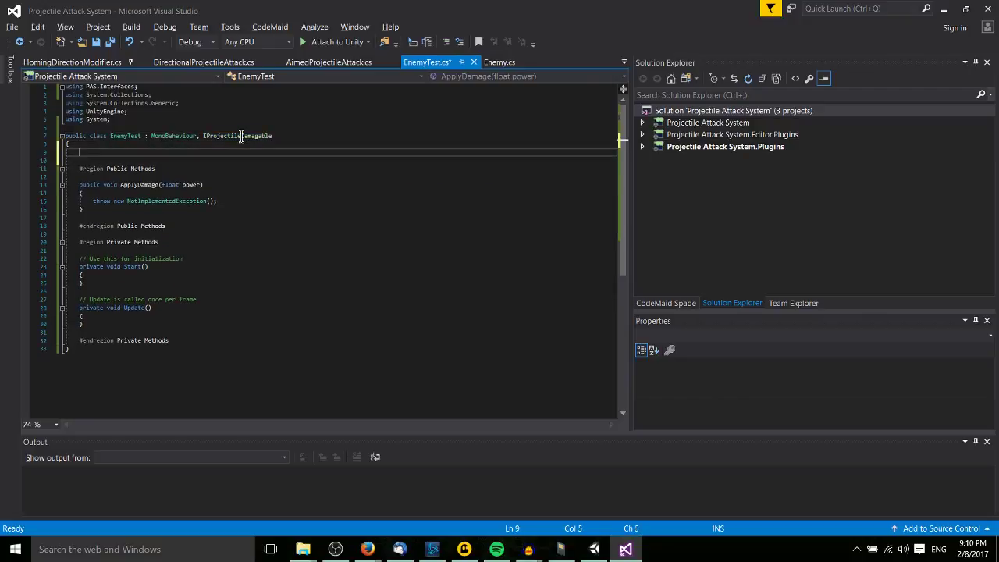
{"action": "type", "text": "public float health = 100;"}
{"action": "left_click_drag", "start_coordinate": [225, 201], "coordinate": [91, 201]}
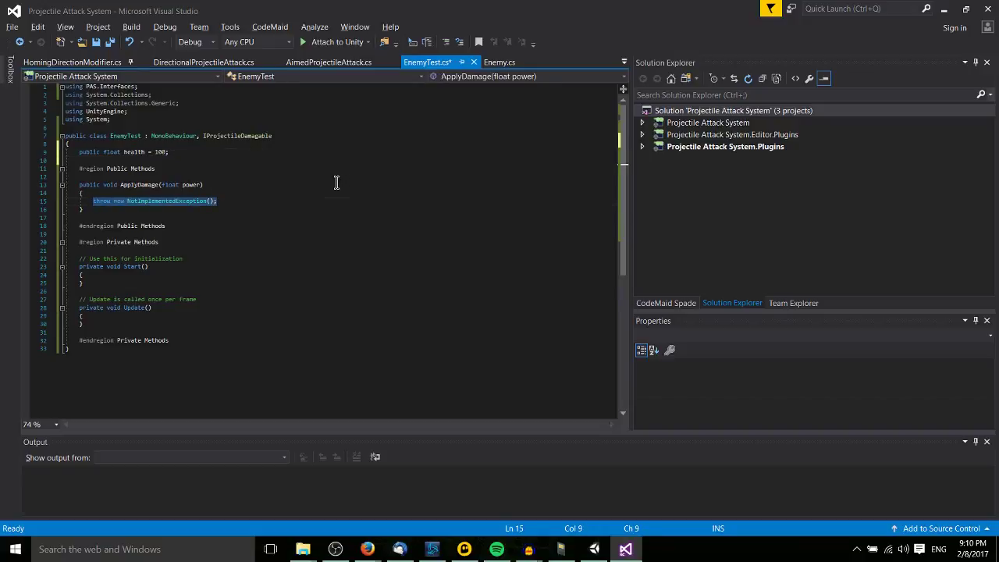
{"action": "type", "text": "health -= power;"}
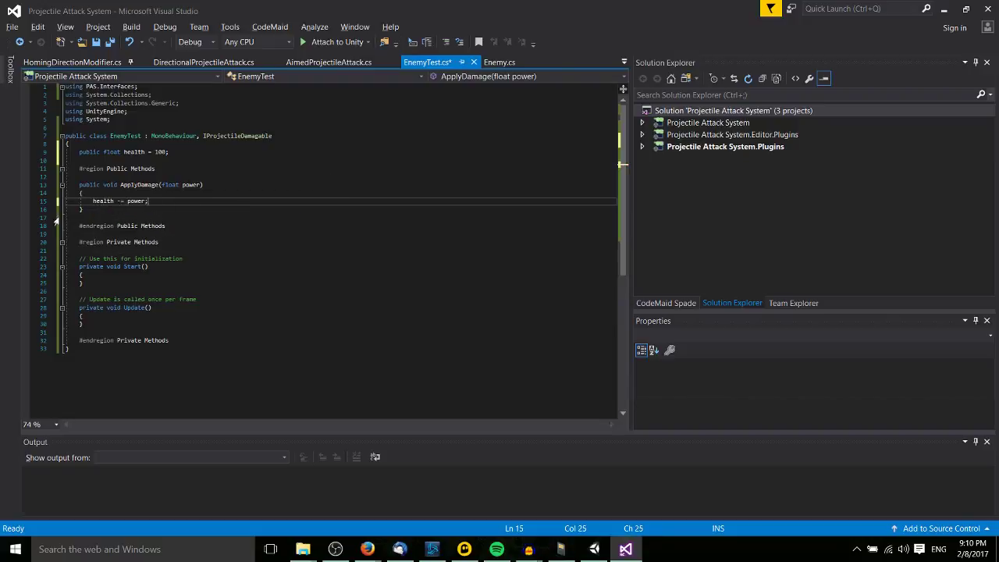
Make EnemyTest's Update method call Destroy(gameObject) when health is less than or equal to 0, and save the script.
{"action": "left_click", "coordinate": [145, 316]}
{"action": "key", "text": "Return"}
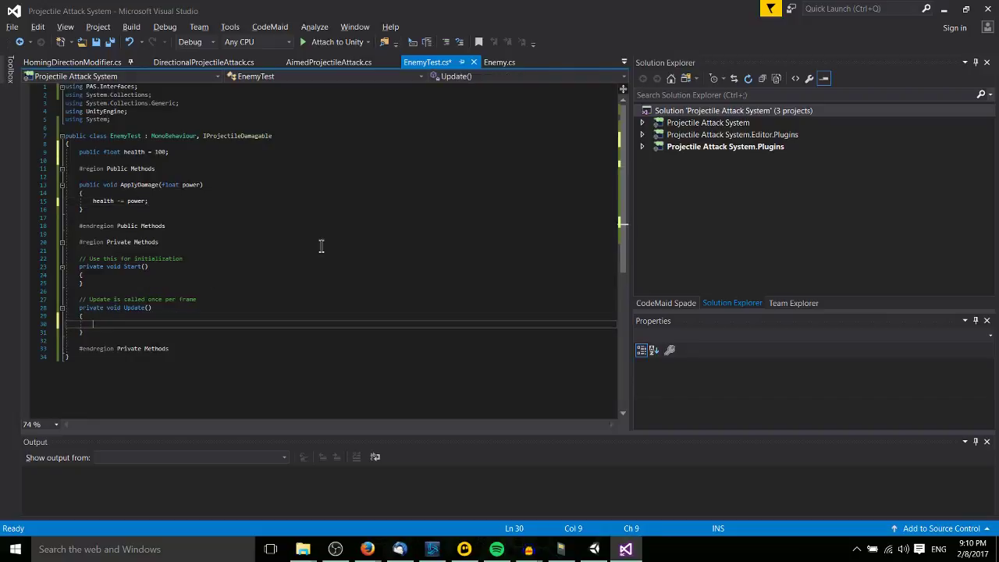
{"action": "type", "text": "if"}
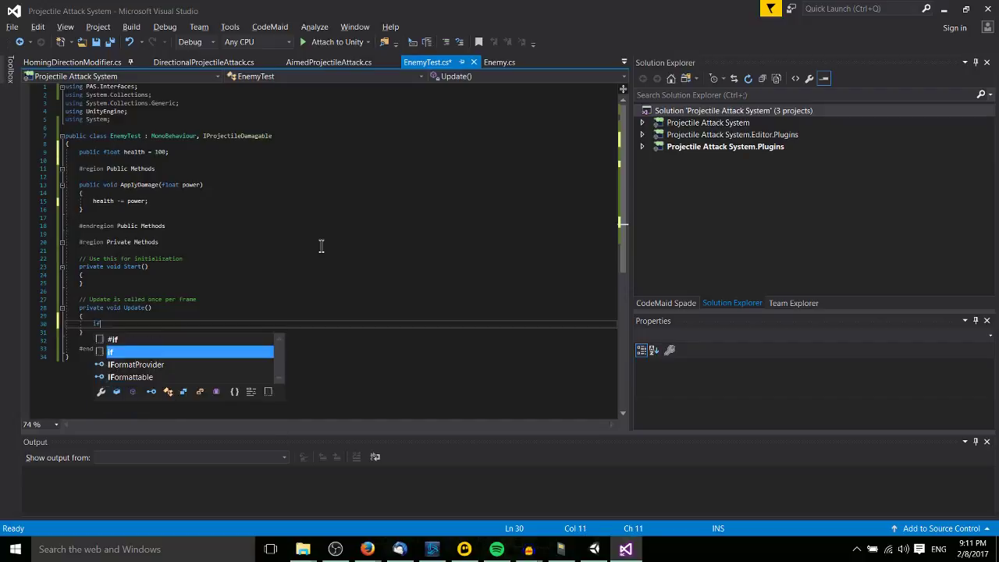
{"action": "type", "text": "(health <"}
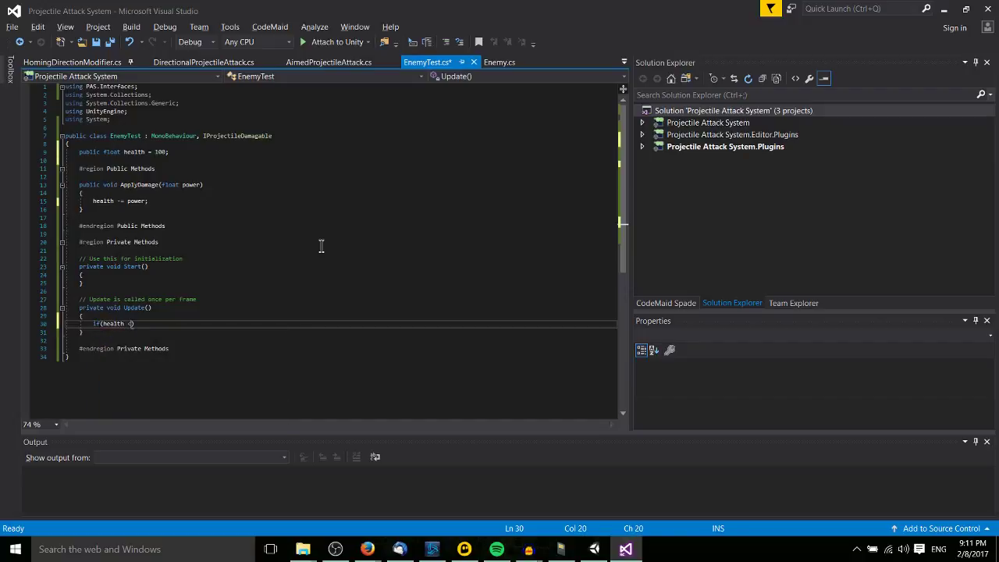
{"action": "type", "text": "= 0)"}
{"action": "key", "text": "Return"}
{"action": "type", "text": "{"}
{"action": "key", "text": "Return"}
{"action": "type", "text": "Destroy(Game"}
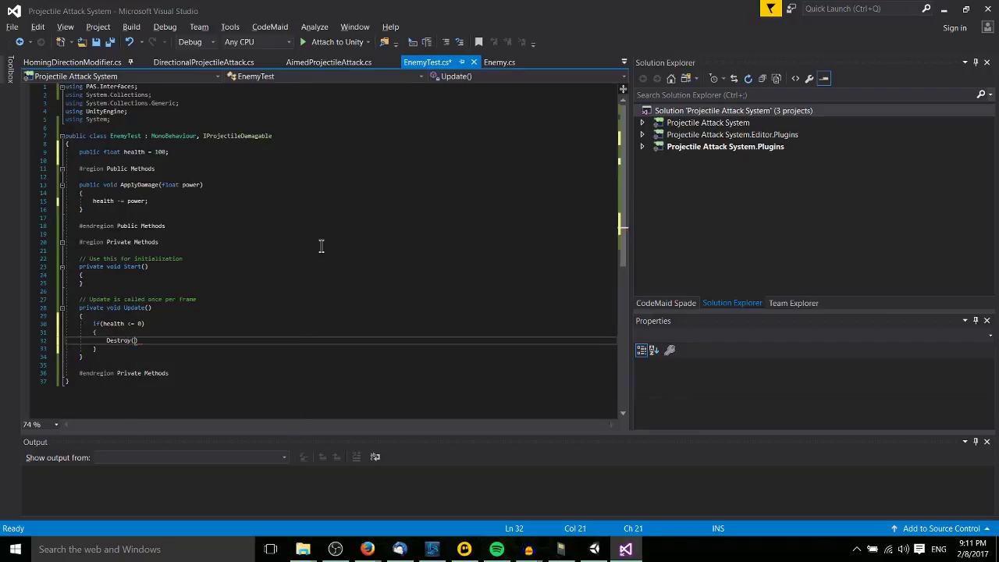
{"action": "type", "text": "Object"}
{"action": "key", "text": "Up"}
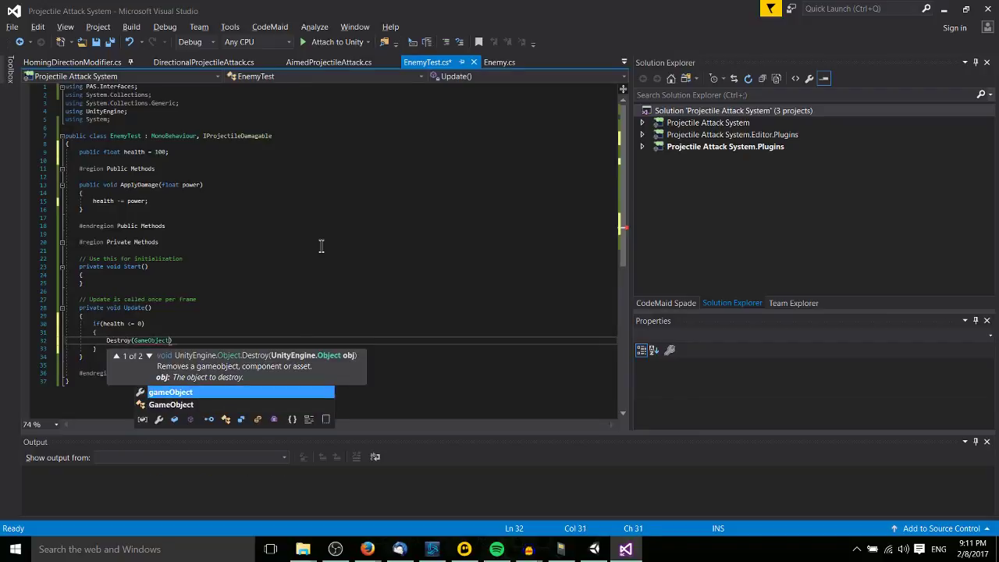
{"action": "key", "text": "Tab"}
{"action": "type", "text": ");"}
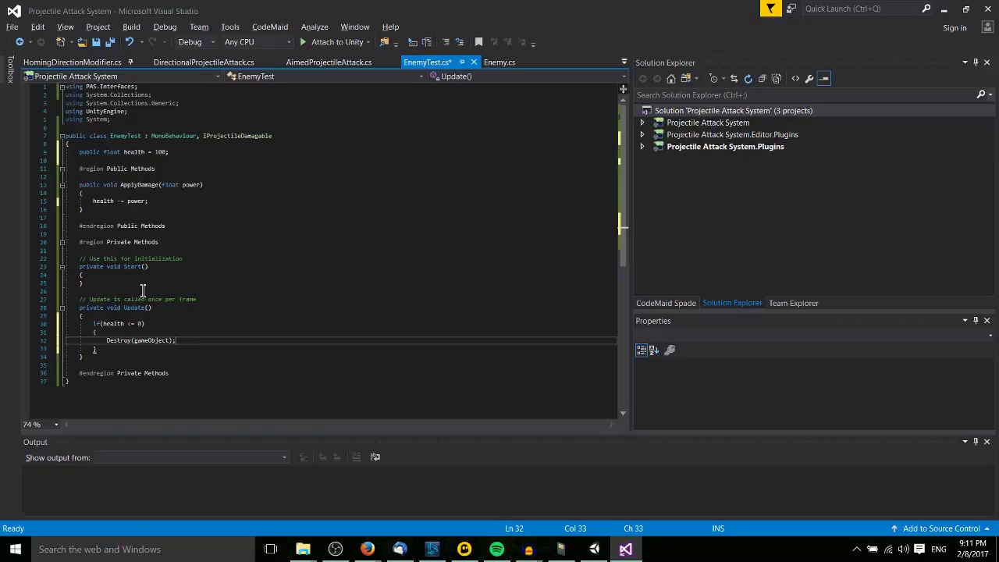
{"action": "key", "text": "ctrl+s"}
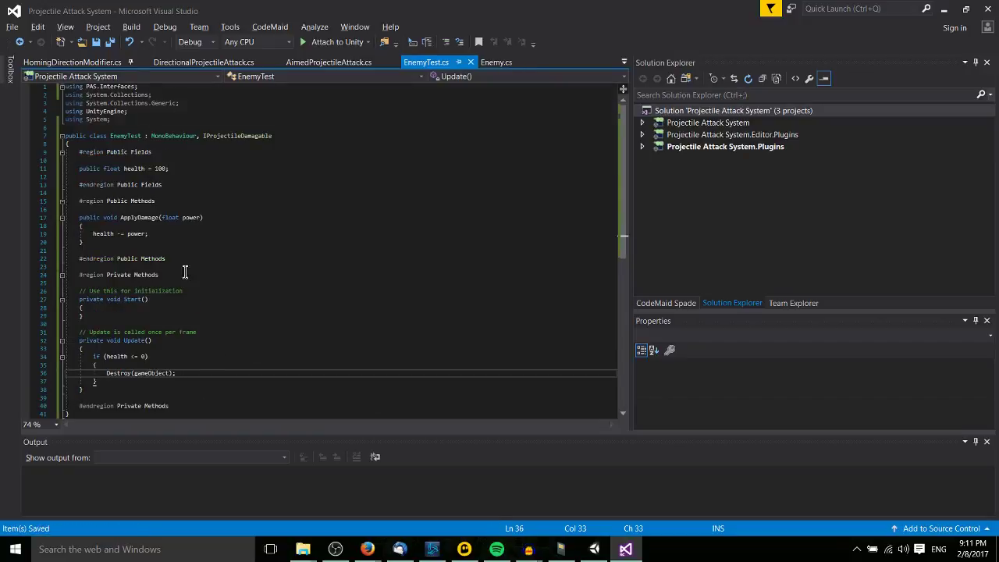
Return to Unity and inspect the Audio Manager script component on the Main Camera.
{"action": "key", "text": "alt+Tab"}
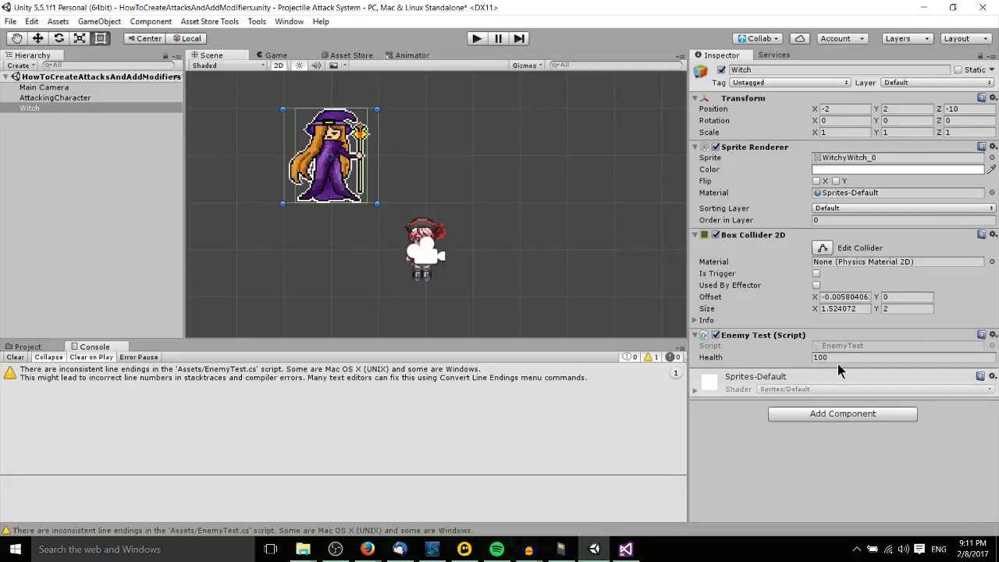
{"action": "scroll", "coordinate": [466, 261], "scroll_direction": "down", "scroll_amount": 1}
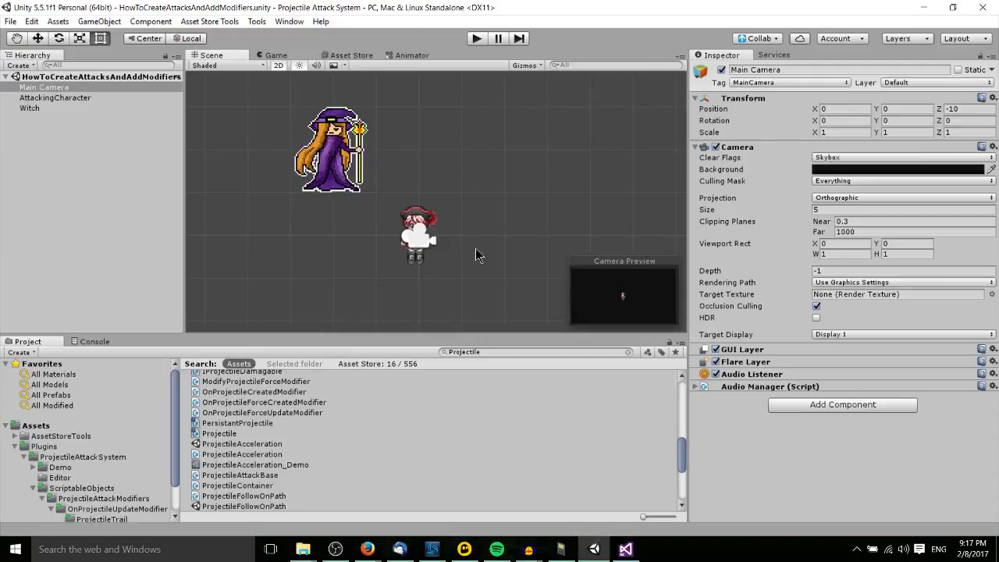
{"action": "left_click", "coordinate": [696, 387]}
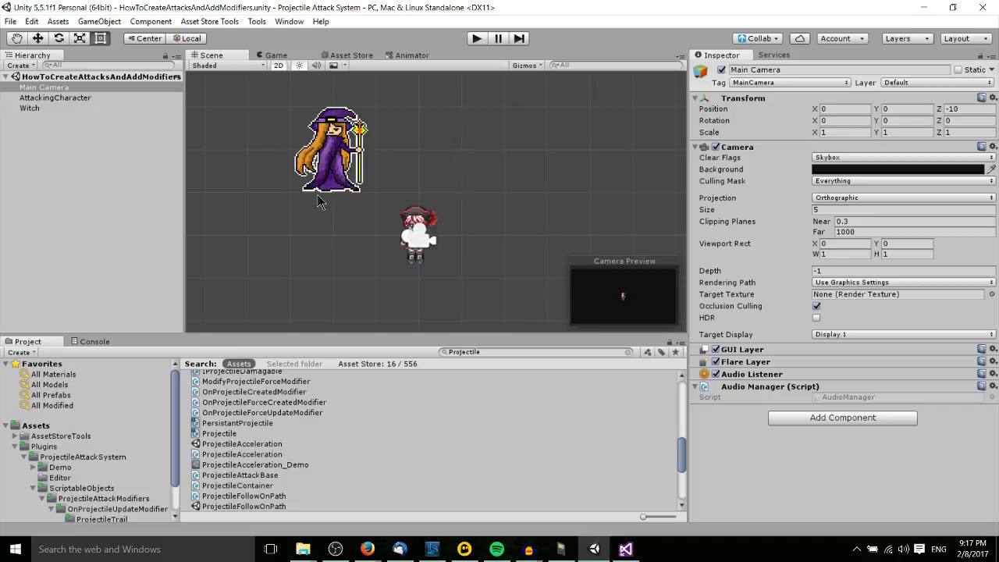
{"action": "left_click", "coordinate": [60, 110]}
{"action": "left_click", "coordinate": [66, 88]}
Set the Witch's Z position to 0, check it in the Game view, and run the scene.
{"action": "left_click", "coordinate": [63, 107]}
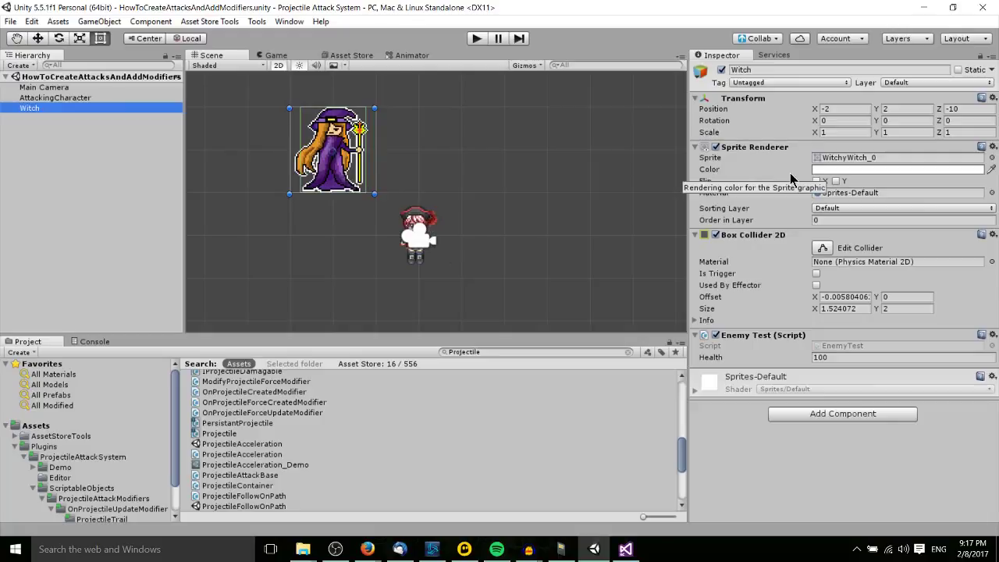
{"action": "left_click", "coordinate": [952, 108]}
{"action": "type", "text": "0"}
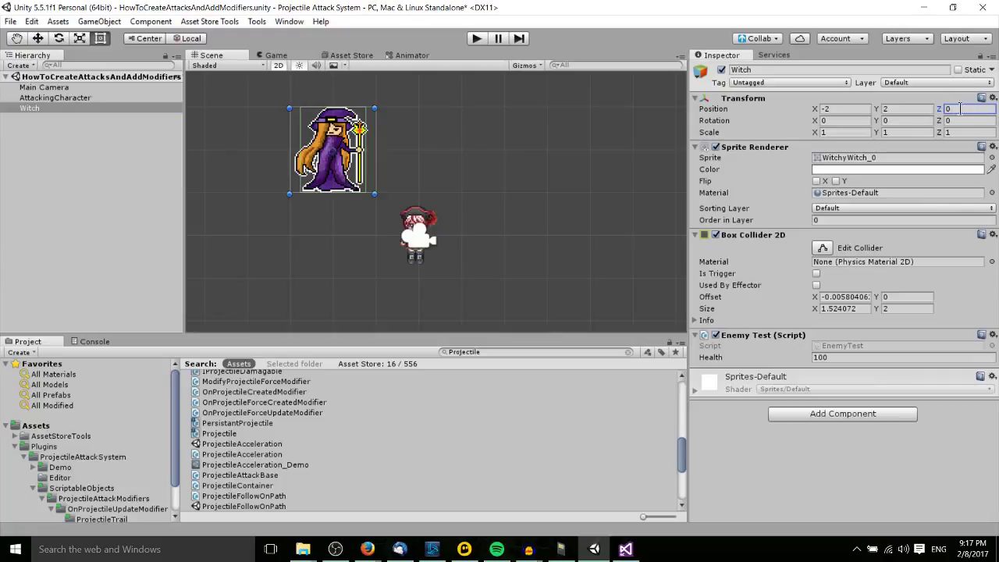
{"action": "left_click", "coordinate": [276, 55]}
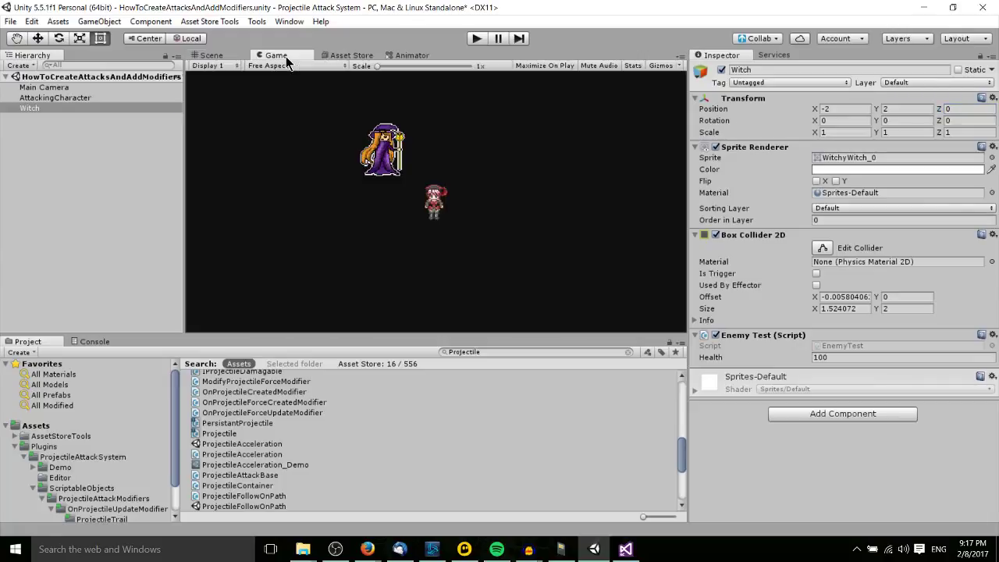
{"action": "left_click", "coordinate": [223, 54]}
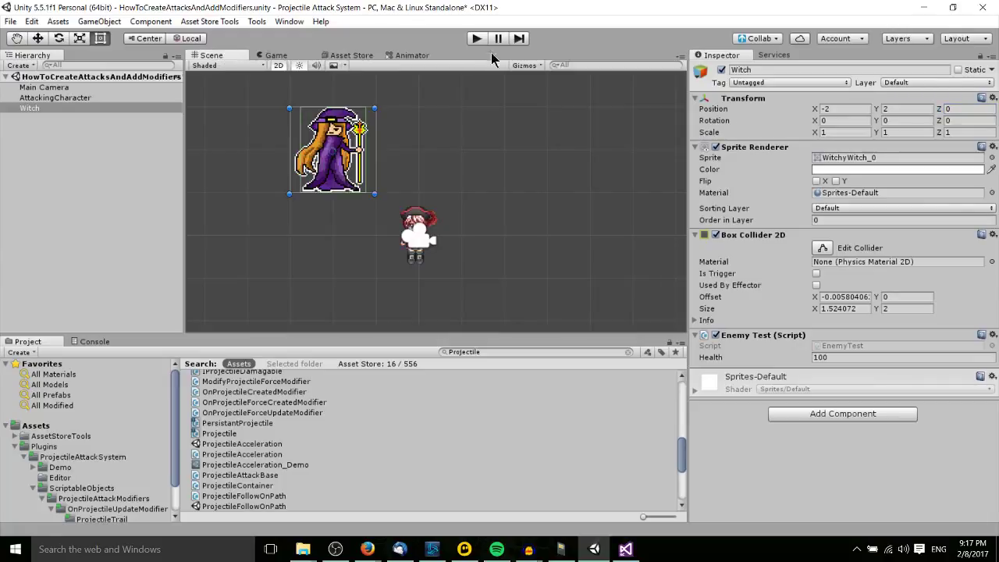
{"action": "left_click", "coordinate": [477, 38]}
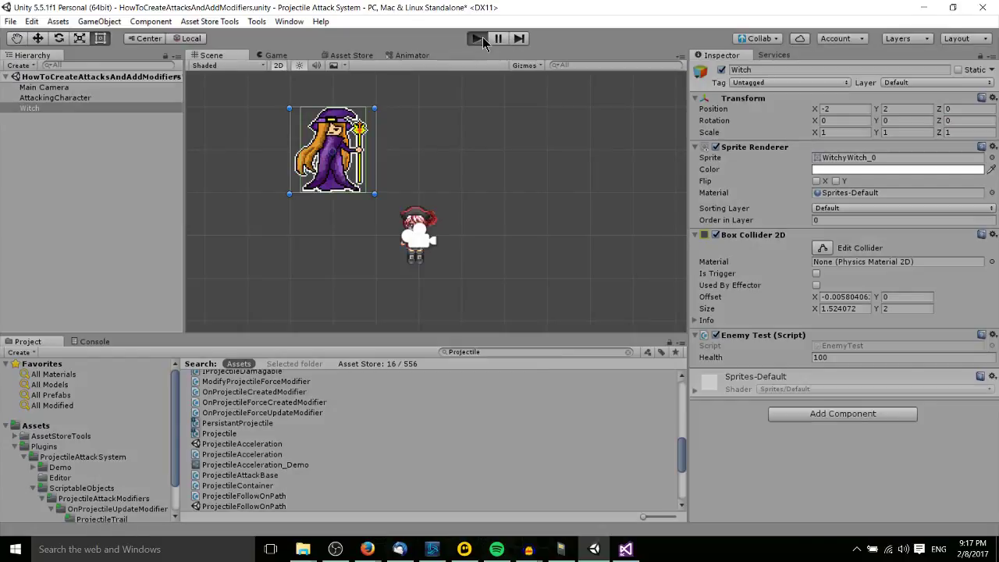